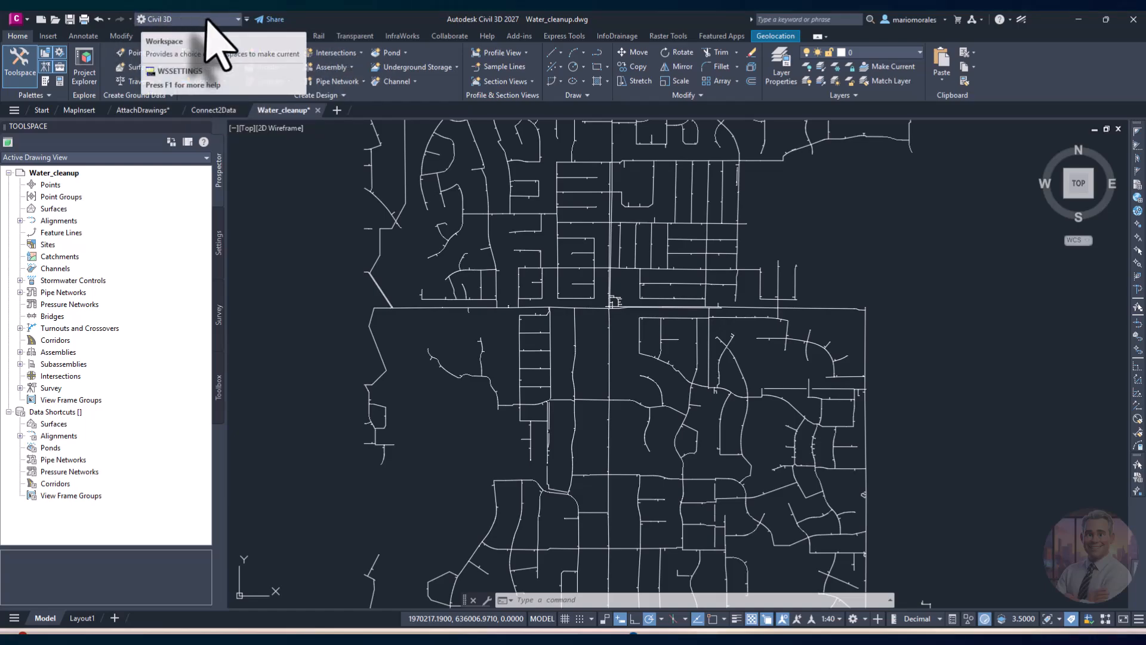
Step: Switch the Quick Access workspace to Planning and Analysis to show Map Explorer
{"action": "left_click", "coordinate": [210, 23]}
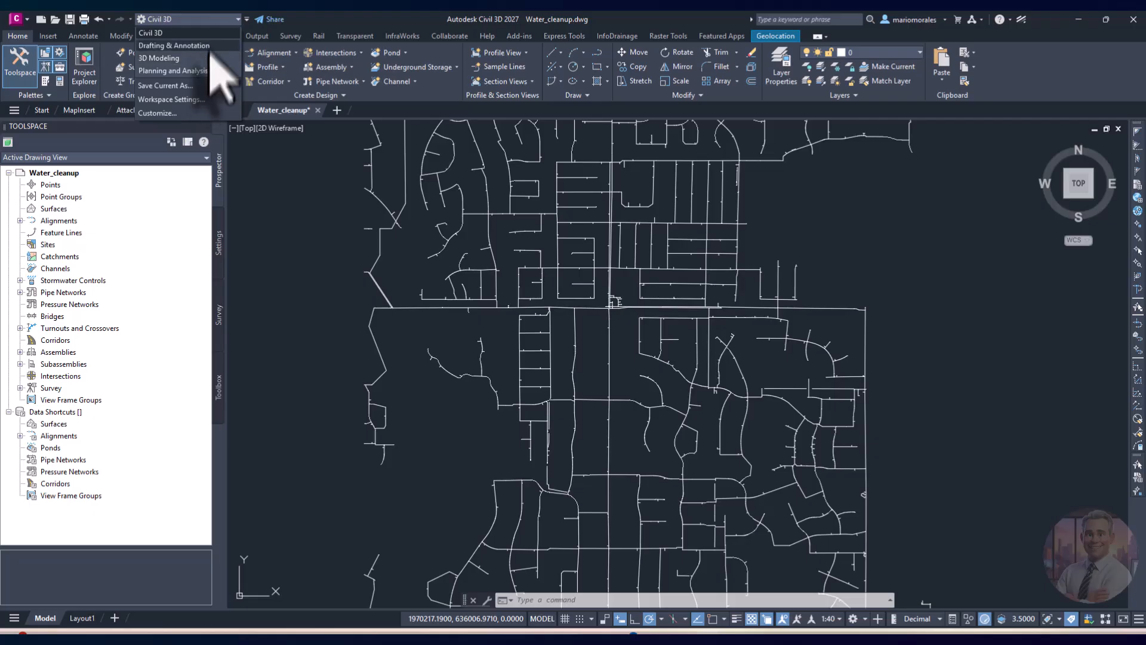
{"action": "left_click", "coordinate": [180, 71]}
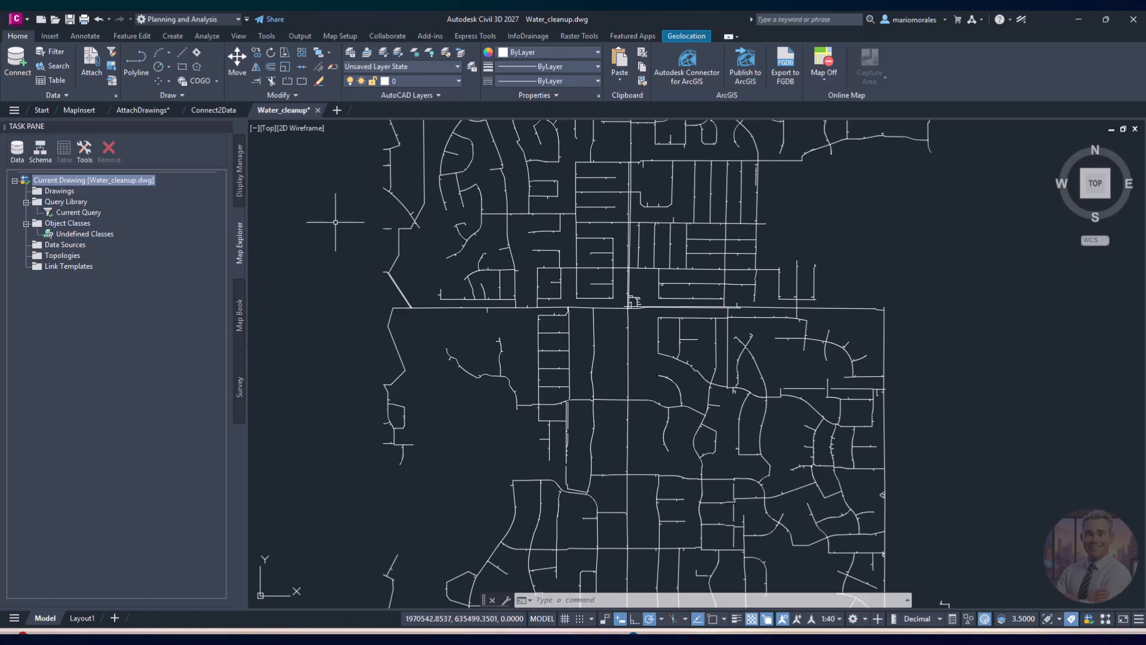
Step: Launch Drawing Cleanup (MAPCLEAN) from the Tools tab on Water_cleanup.dwg
{"action": "left_click", "coordinate": [266, 37]}
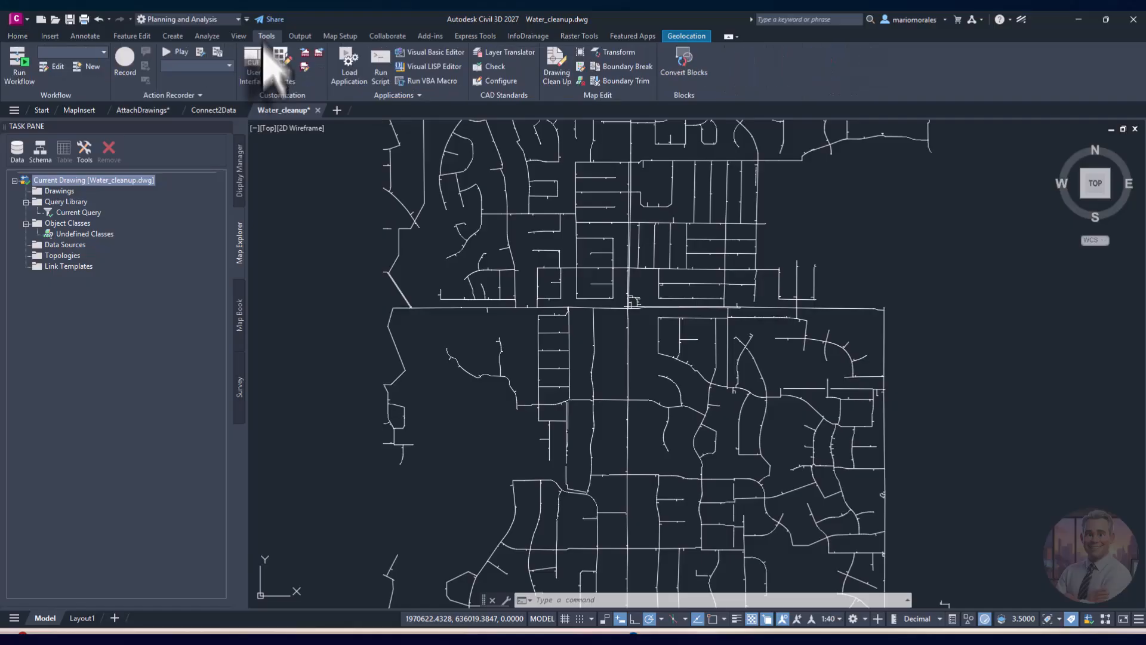
{"action": "left_click", "coordinate": [557, 77]}
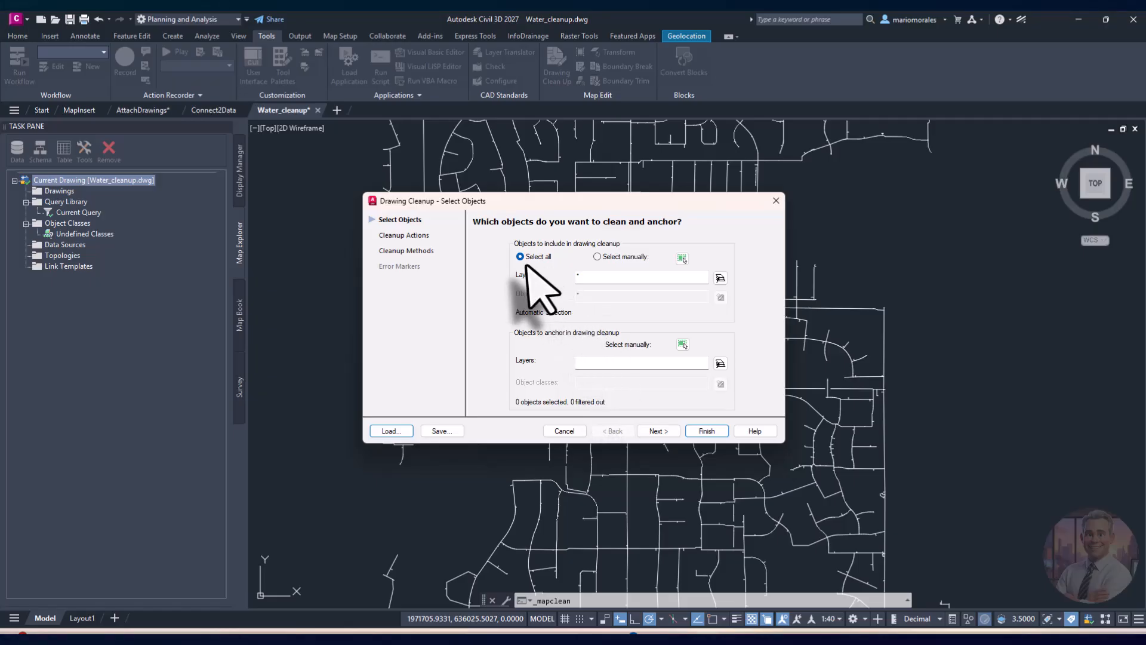
Step: Advance to Select Actions and remove all seven preselected actions, from Delete Duplicates to Weed Polylines
{"action": "left_click", "coordinate": [659, 429]}
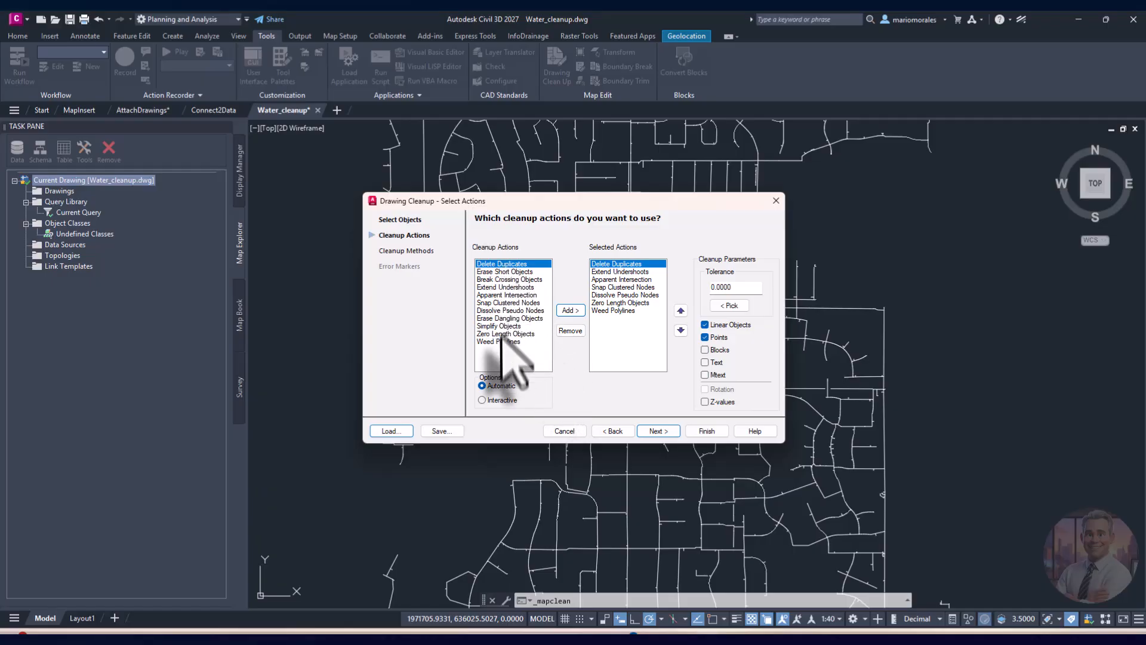
{"action": "left_click", "coordinate": [571, 331]}
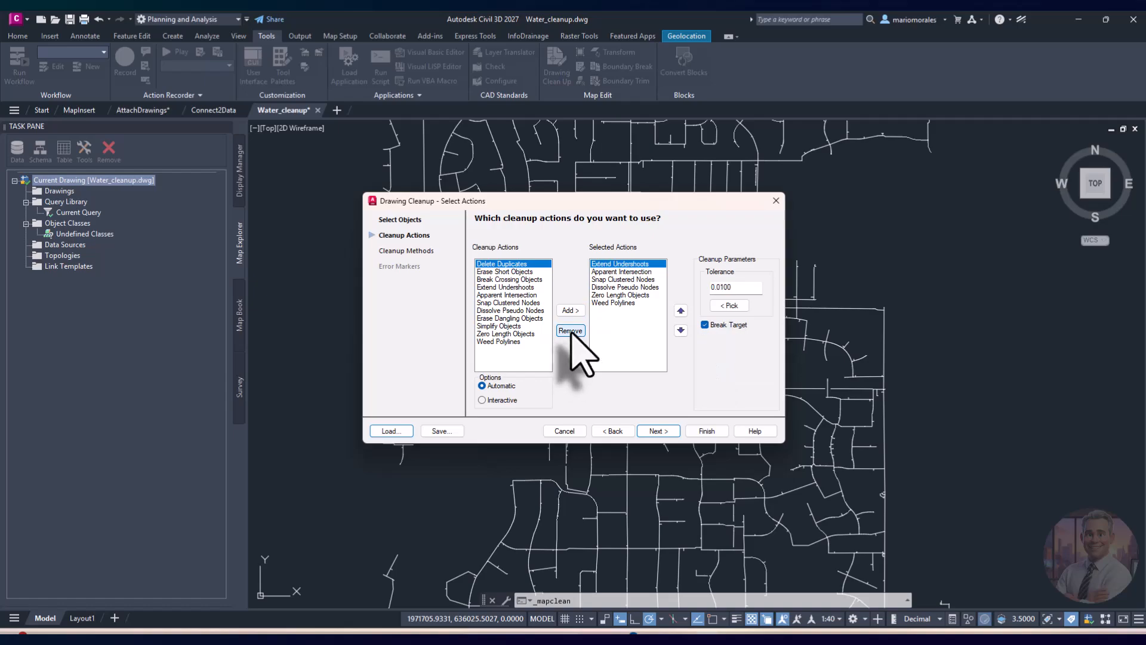
{"action": "left_click", "coordinate": [571, 331]}
{"action": "left_click", "coordinate": [570, 331]}
{"action": "left_click", "coordinate": [571, 331]}
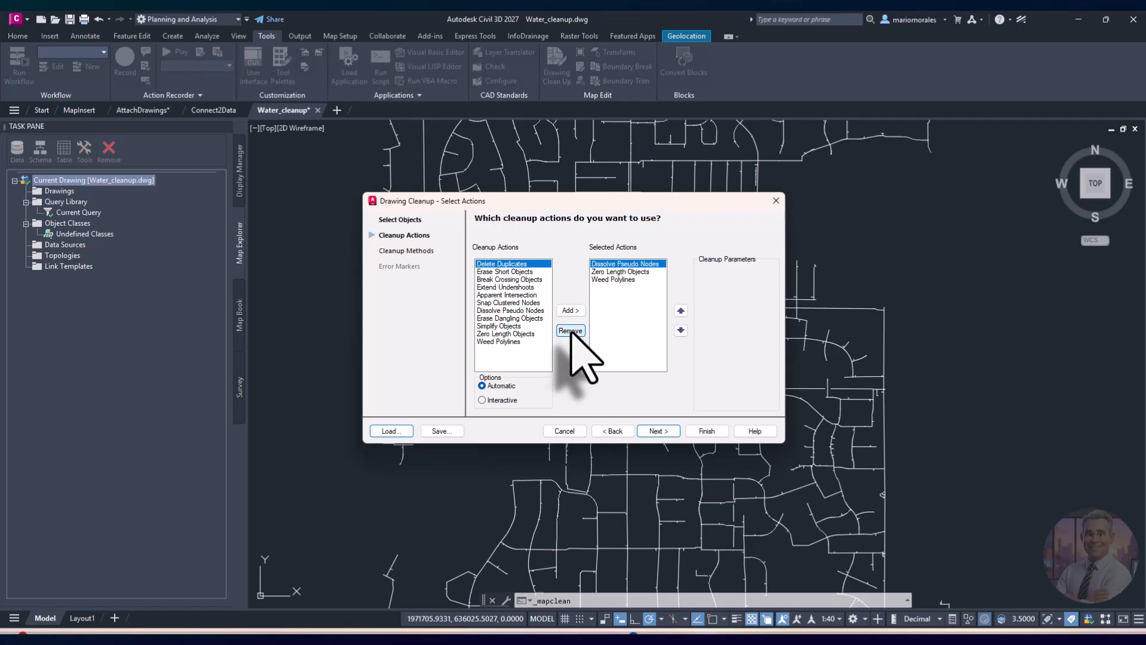
{"action": "left_click", "coordinate": [571, 331]}
{"action": "left_click", "coordinate": [570, 331]}
{"action": "left_click", "coordinate": [571, 330]}
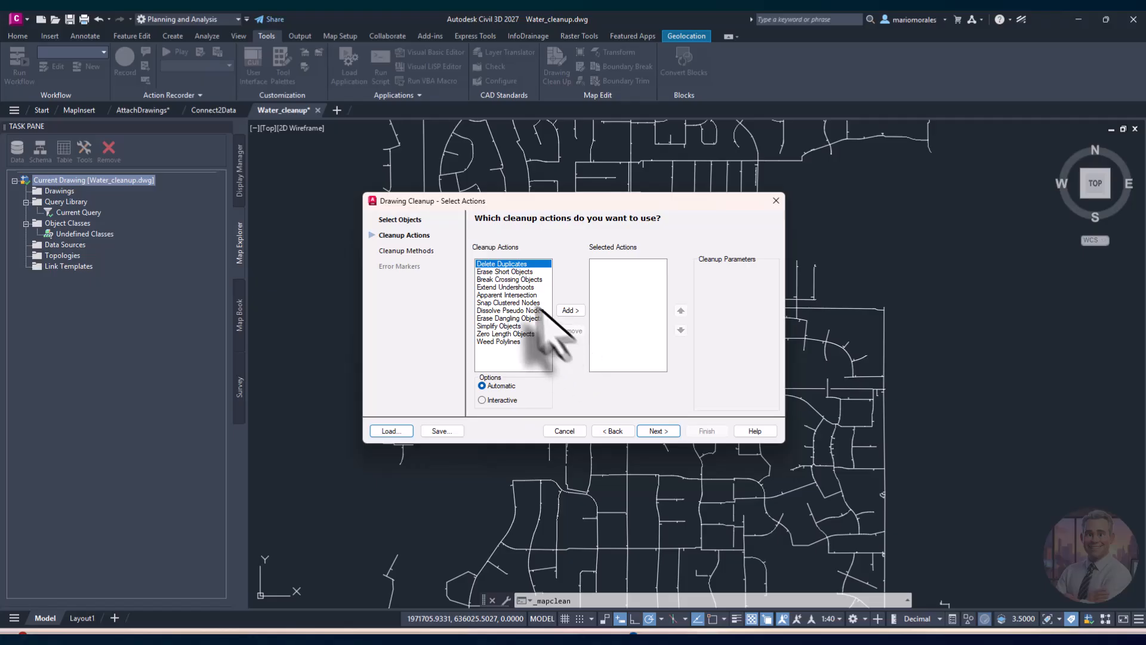
Step: Add Delete Duplicates as the sole action, keeping tolerance 0.0000 for linear objects and points
{"action": "left_click", "coordinate": [570, 310]}
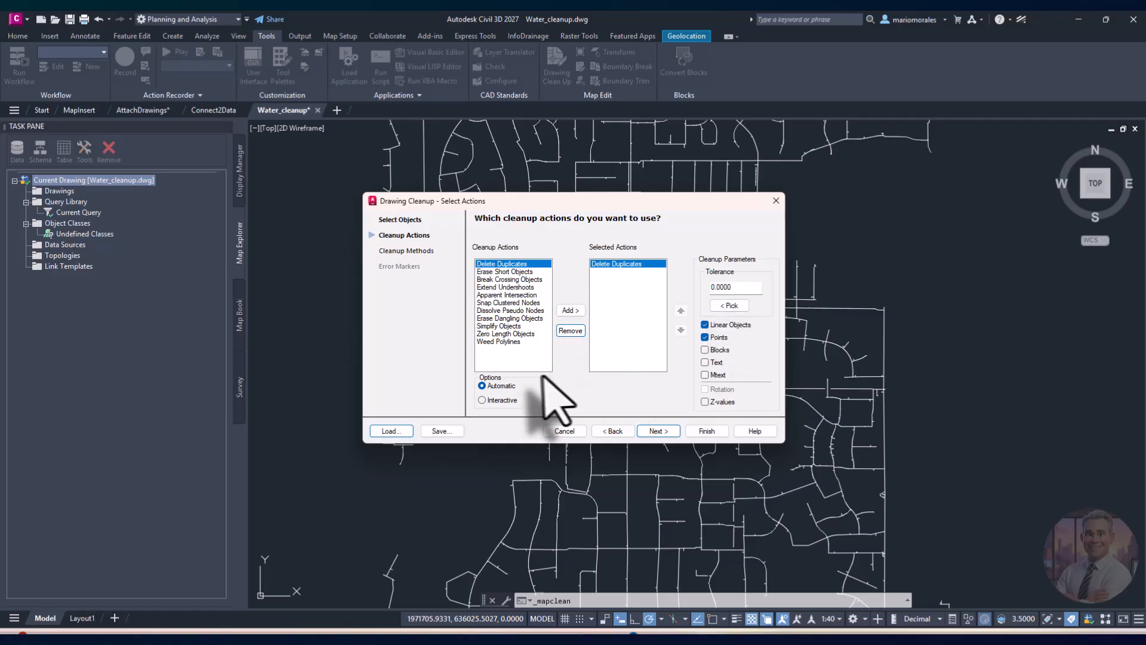
Step: Add Extend Undershoots, Apparent Intersection, Snap Clustered Nodes, Dissolve Pseudo Nodes and Zero Length Objects, then continue to Cleanup Methods
{"action": "left_click", "coordinate": [501, 288]}
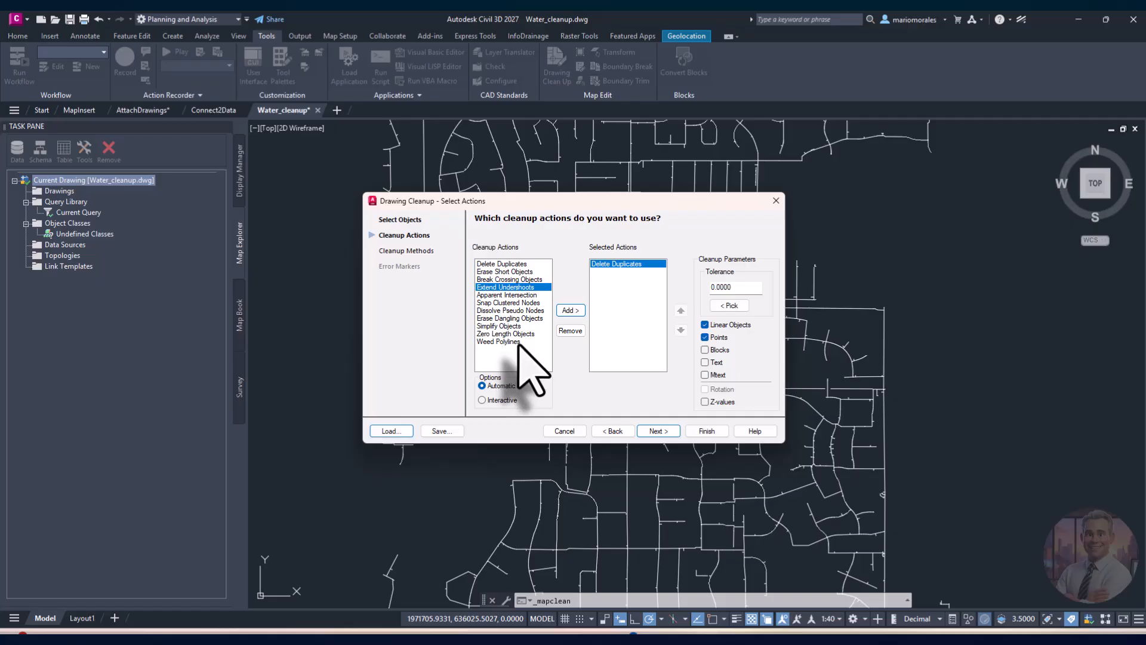
{"action": "left_click", "coordinate": [571, 311]}
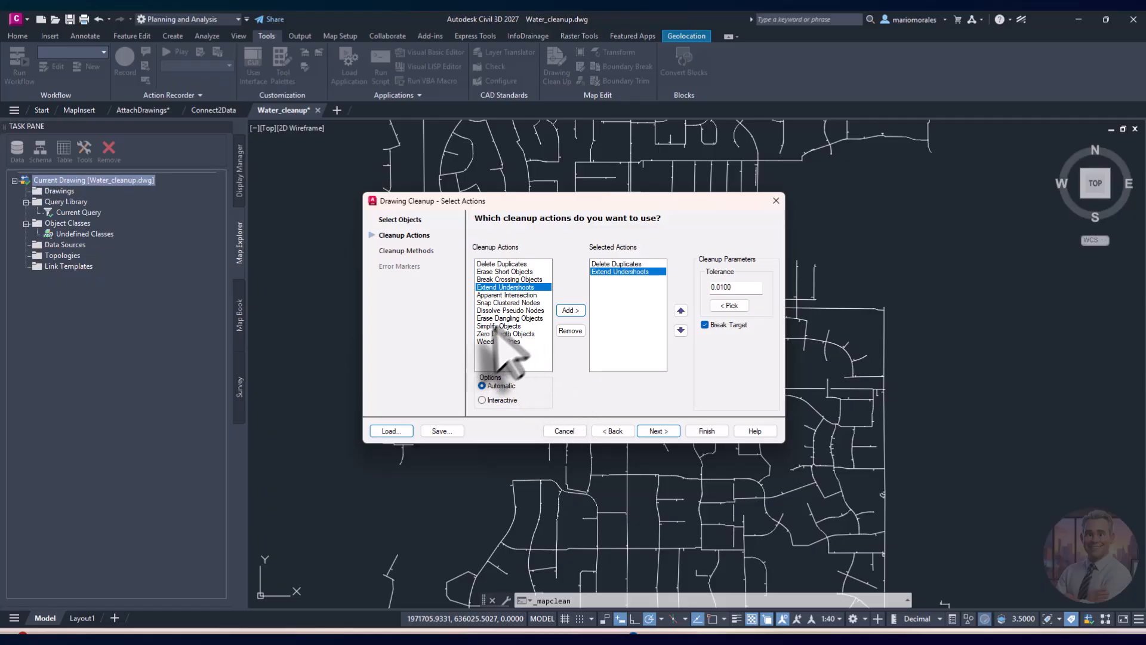
{"action": "left_click", "coordinate": [508, 295]}
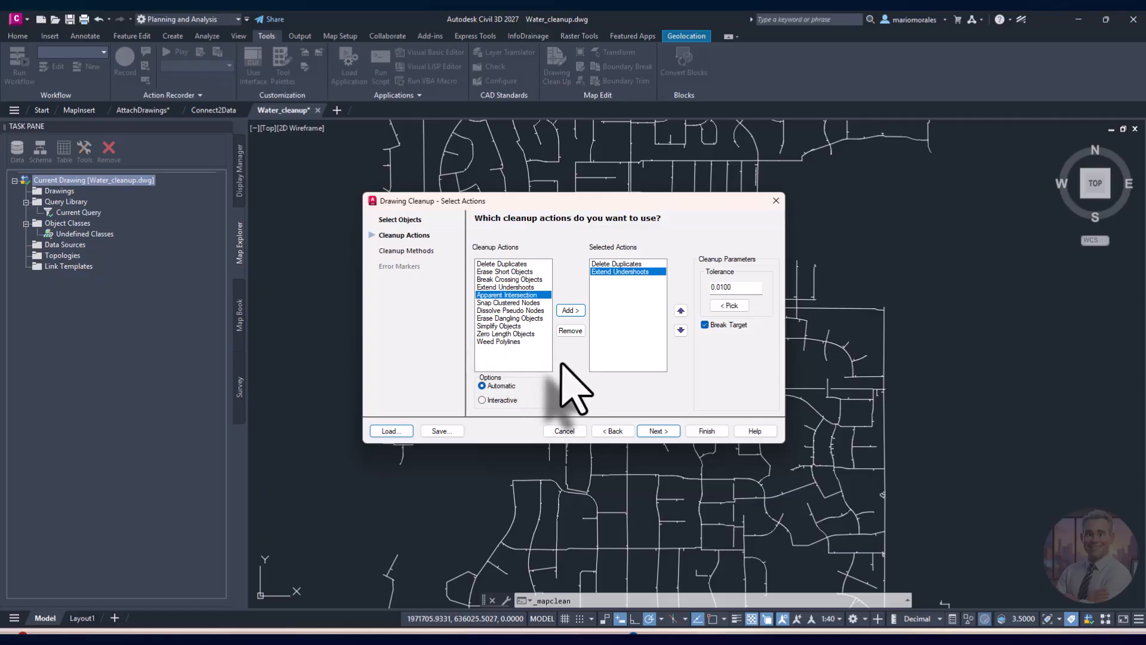
{"action": "left_click", "coordinate": [571, 312]}
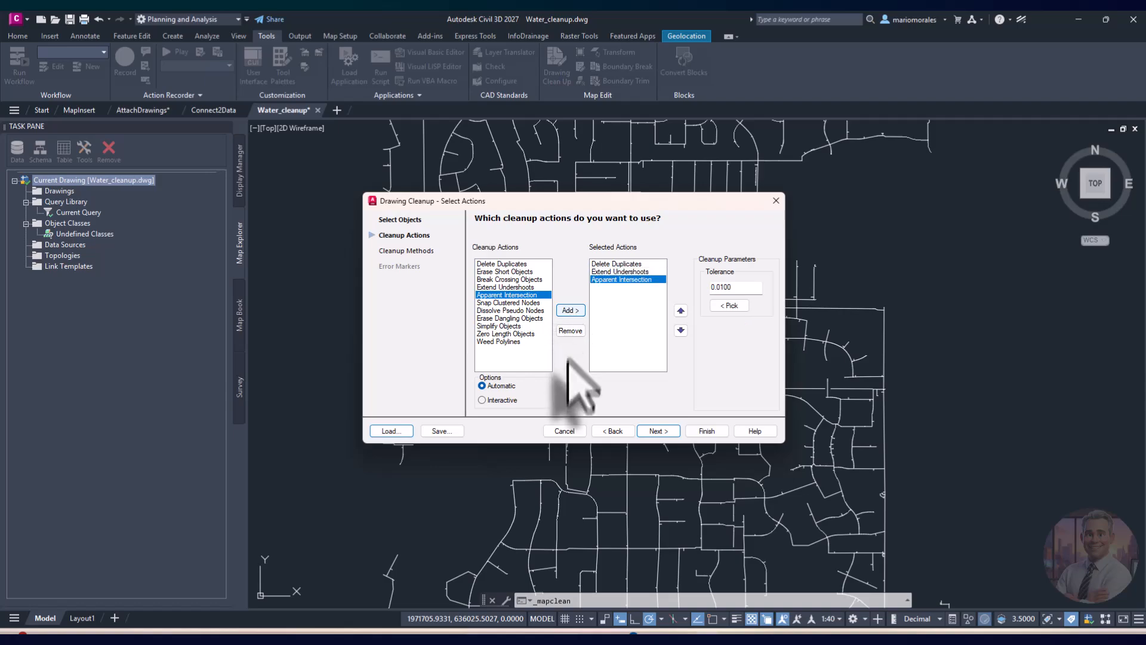
{"action": "left_click", "coordinate": [512, 302]}
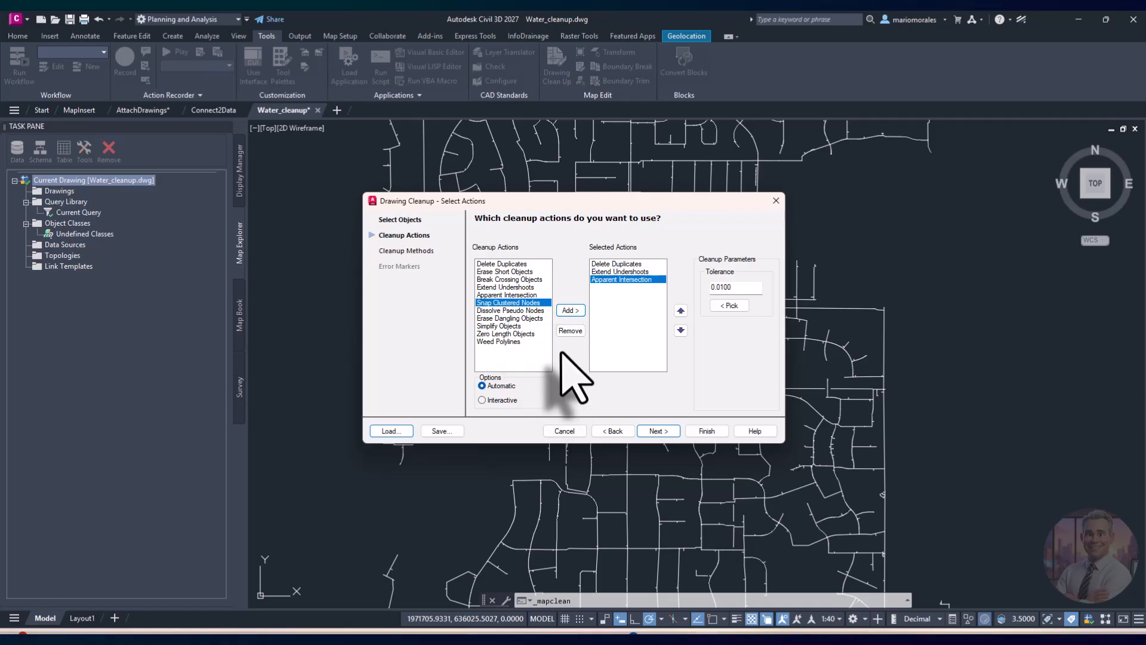
{"action": "left_click", "coordinate": [571, 311]}
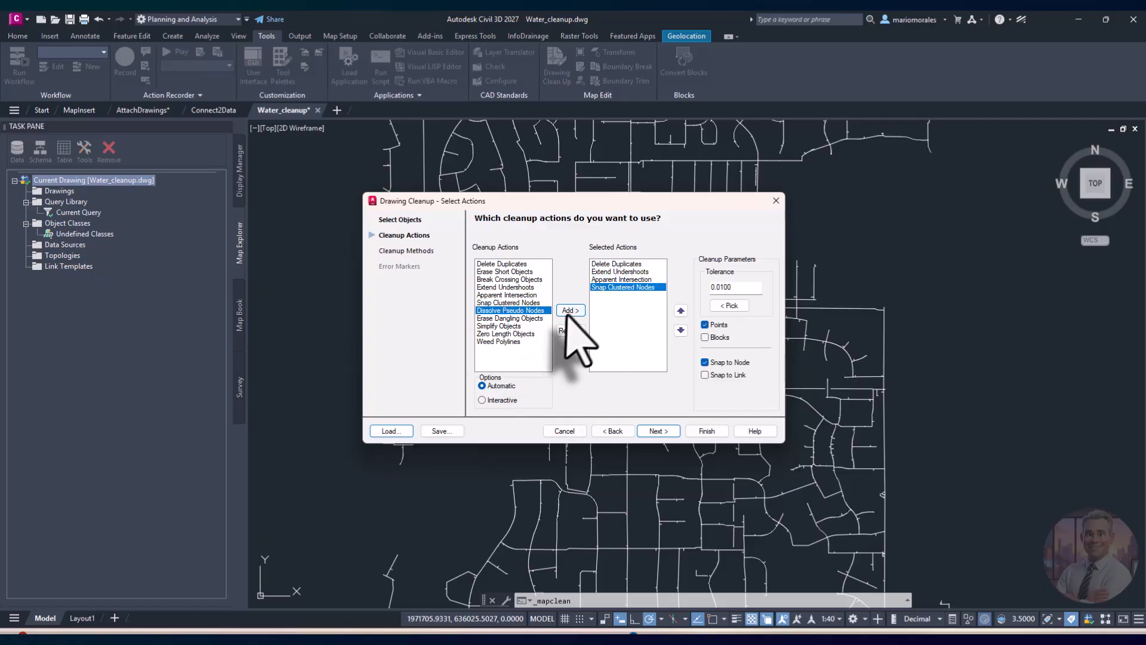
{"action": "left_click", "coordinate": [570, 311]}
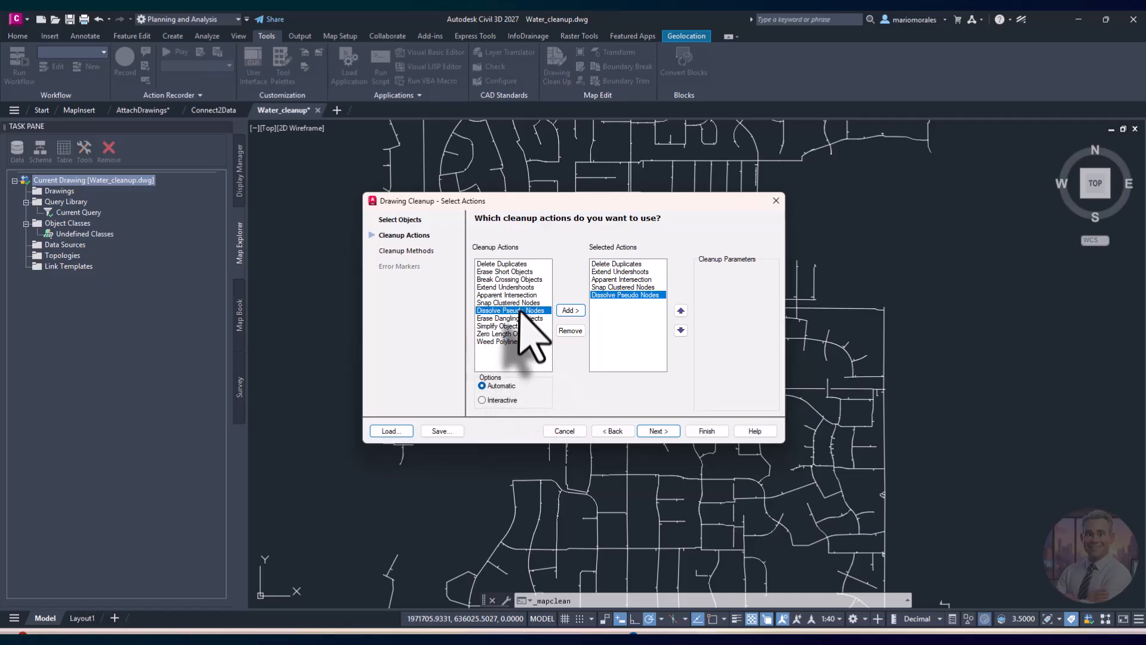
{"action": "left_click", "coordinate": [519, 334]}
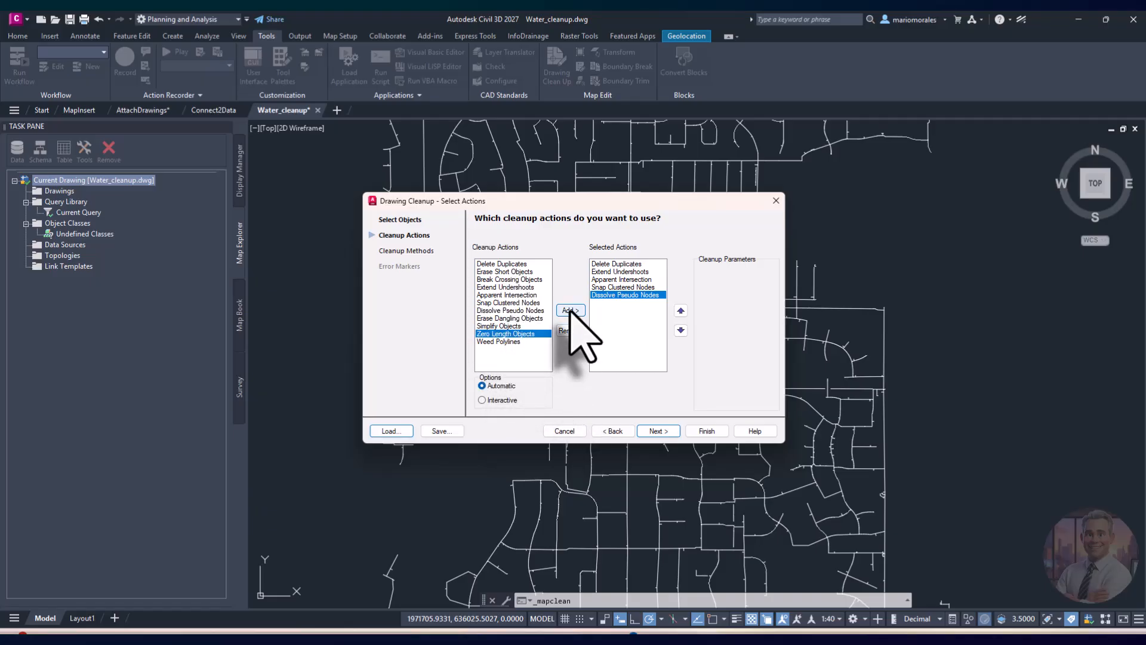
{"action": "left_click", "coordinate": [570, 311]}
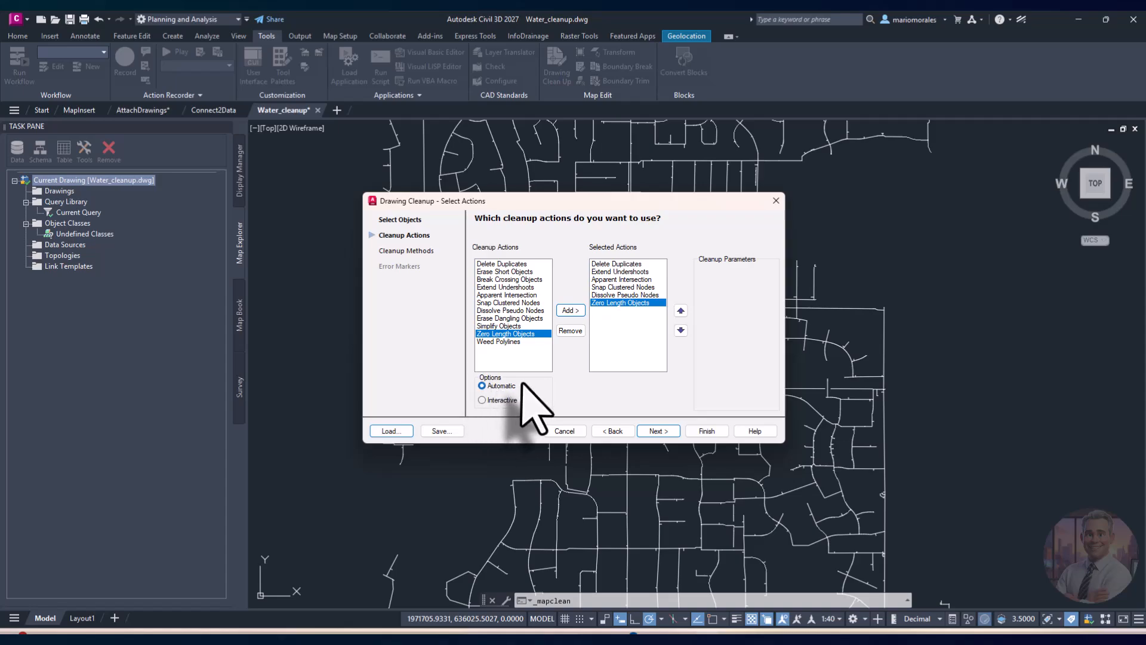
{"action": "left_click", "coordinate": [658, 431]}
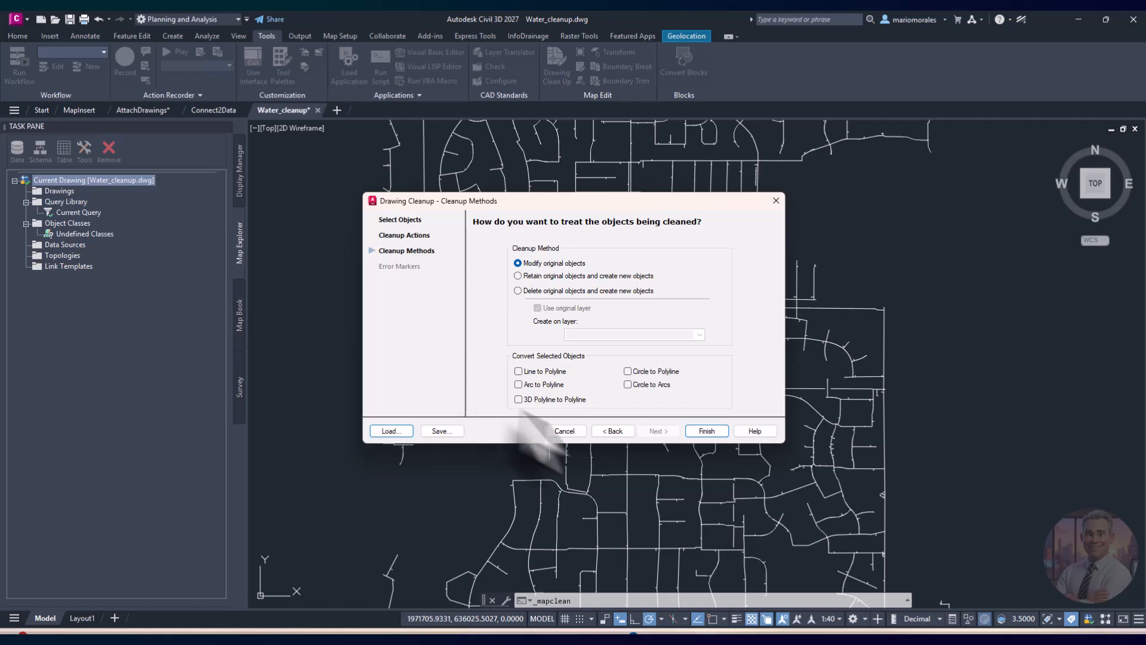
Step: Finish the wizard with 'Modify original objects' so the water lines are cleaned in place
{"action": "left_click", "coordinate": [704, 430]}
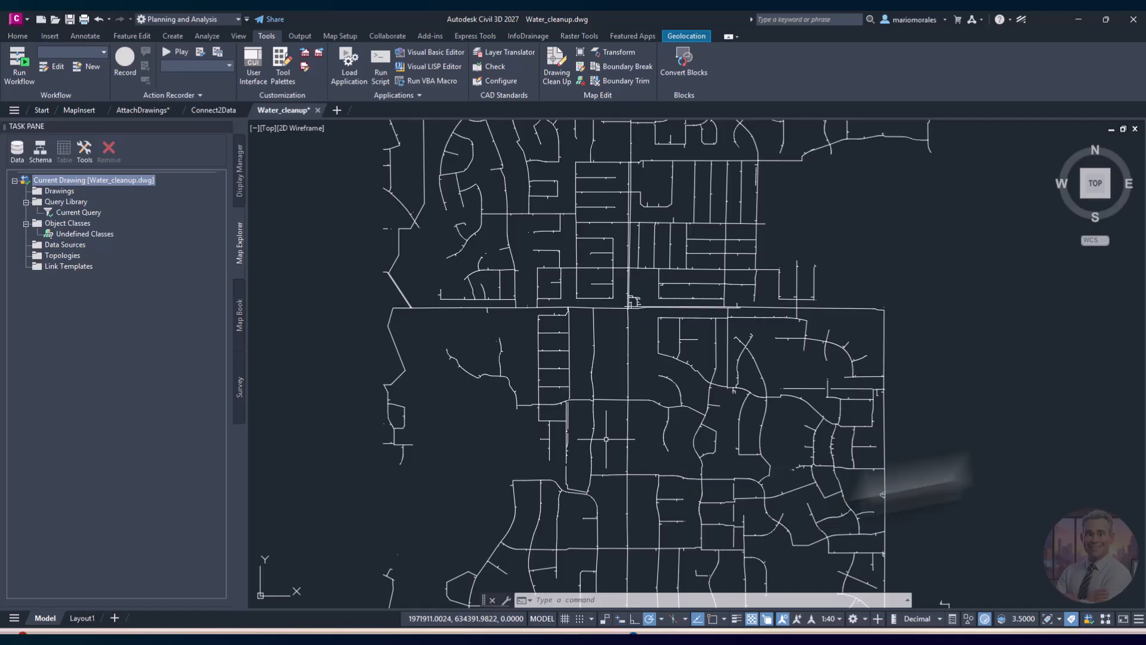
Step: Read the cleanup results in the F2 text window: 1535 modified, 648 deleted, 220 created
{"action": "key", "text": "F2"}
{"action": "mouse_move", "coordinate": [1066, 192]}
{"action": "left_mouse_down"}
{"action": "mouse_move", "coordinate": [551, 178]}
{"action": "mouse_move", "coordinate": [576, 179]}
{"action": "left_mouse_up"}
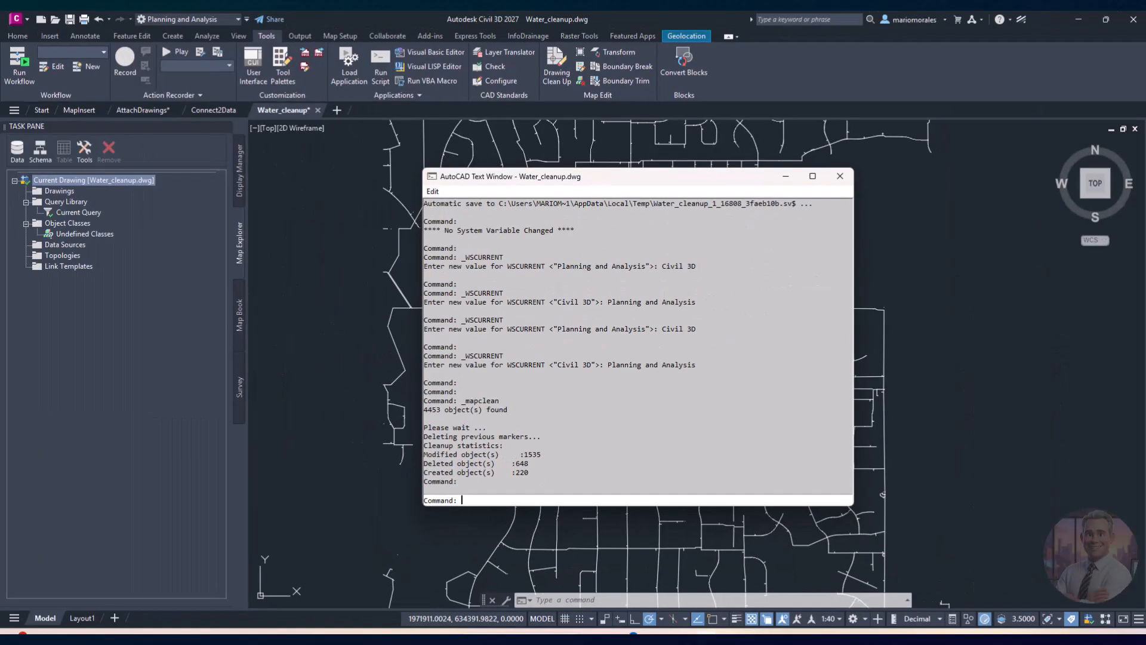
{"action": "key", "text": "Escape"}
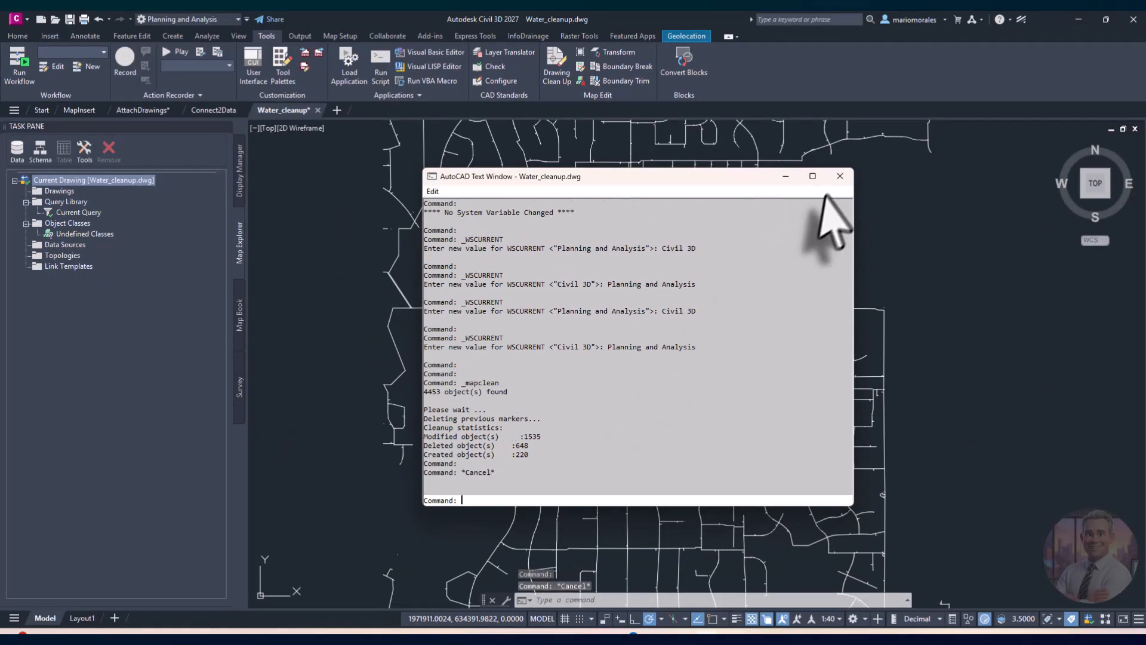
Step: Close the text window and undo the last four commands to reverse the cleanup
{"action": "left_click", "coordinate": [839, 176]}
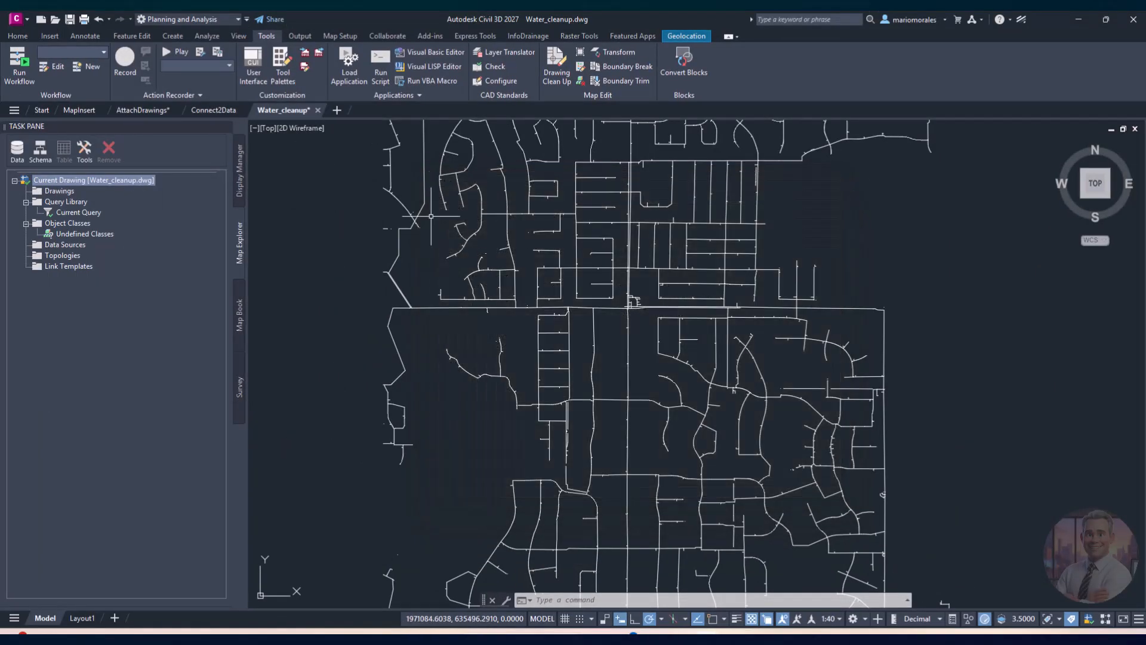
{"action": "left_click", "coordinate": [108, 19]}
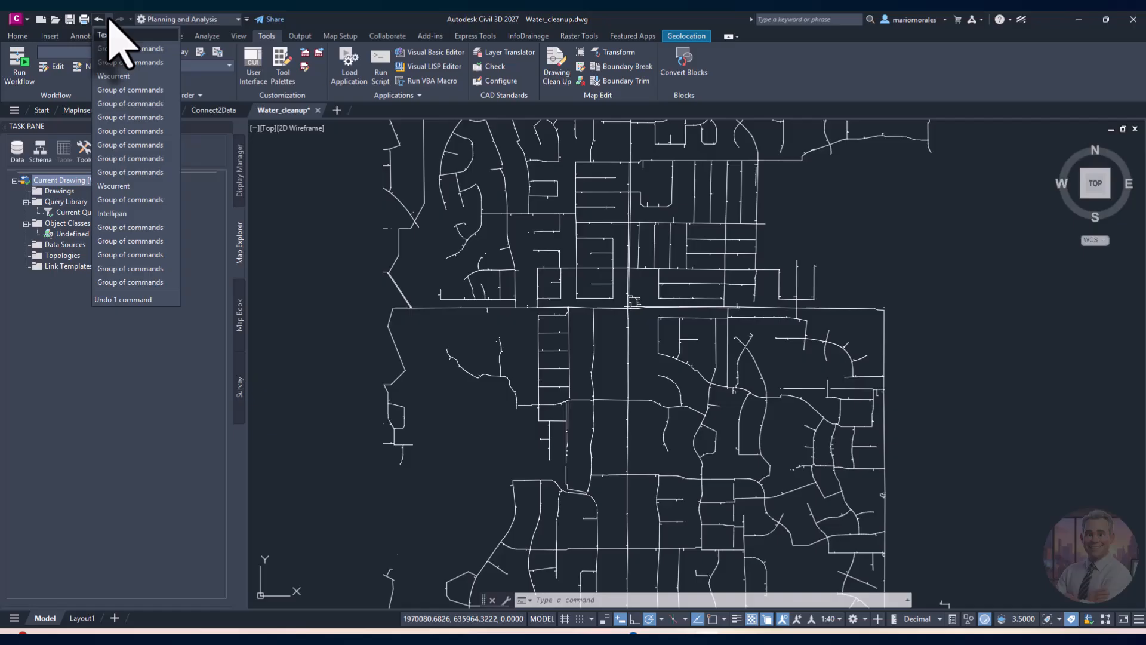
{"action": "left_click", "coordinate": [132, 75]}
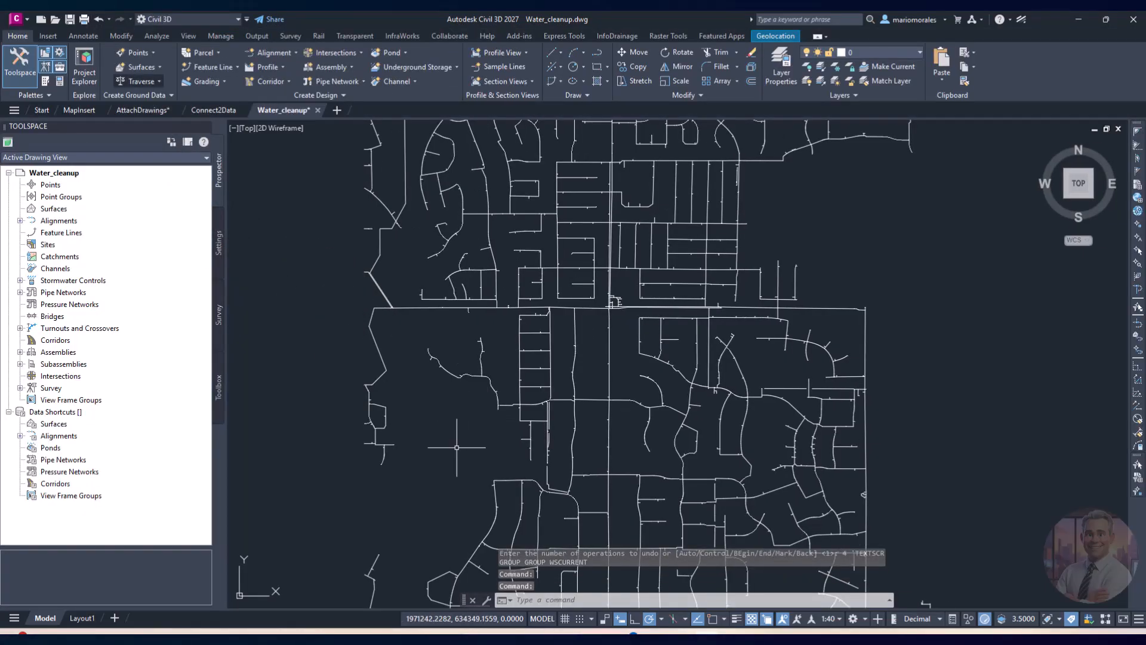
Step: Return to the Planning and Analysis workspace and relaunch Drawing Cleanup at Select Objects
{"action": "left_click", "coordinate": [209, 19]}
{"action": "left_click", "coordinate": [197, 70]}
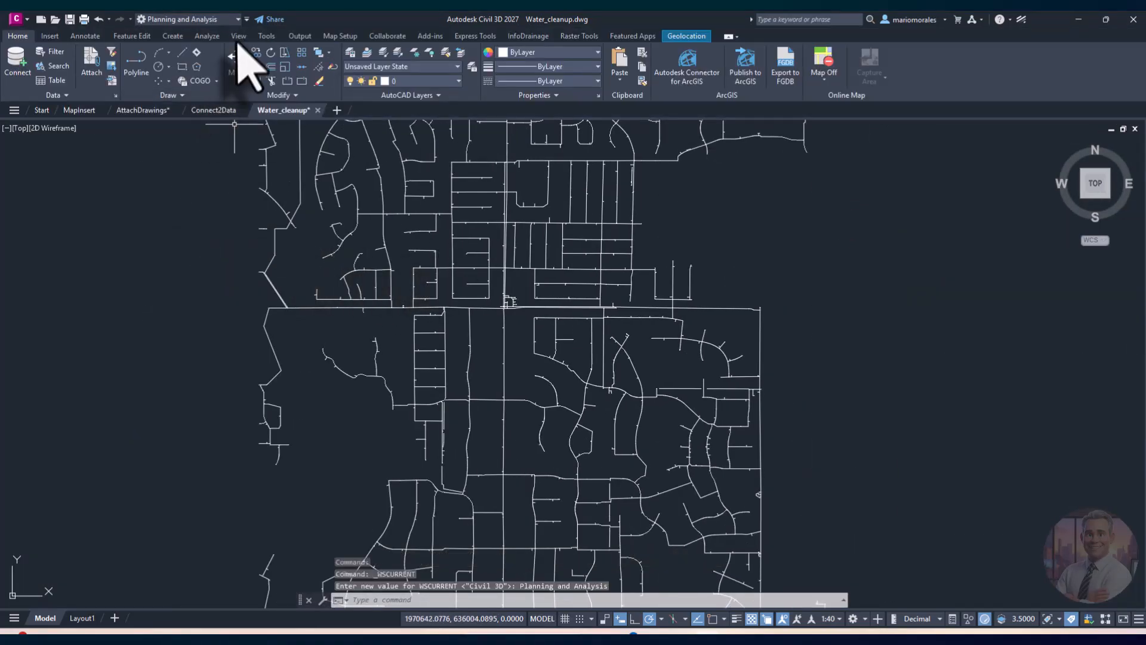
{"action": "left_click", "coordinate": [266, 36]}
{"action": "left_click", "coordinate": [557, 75]}
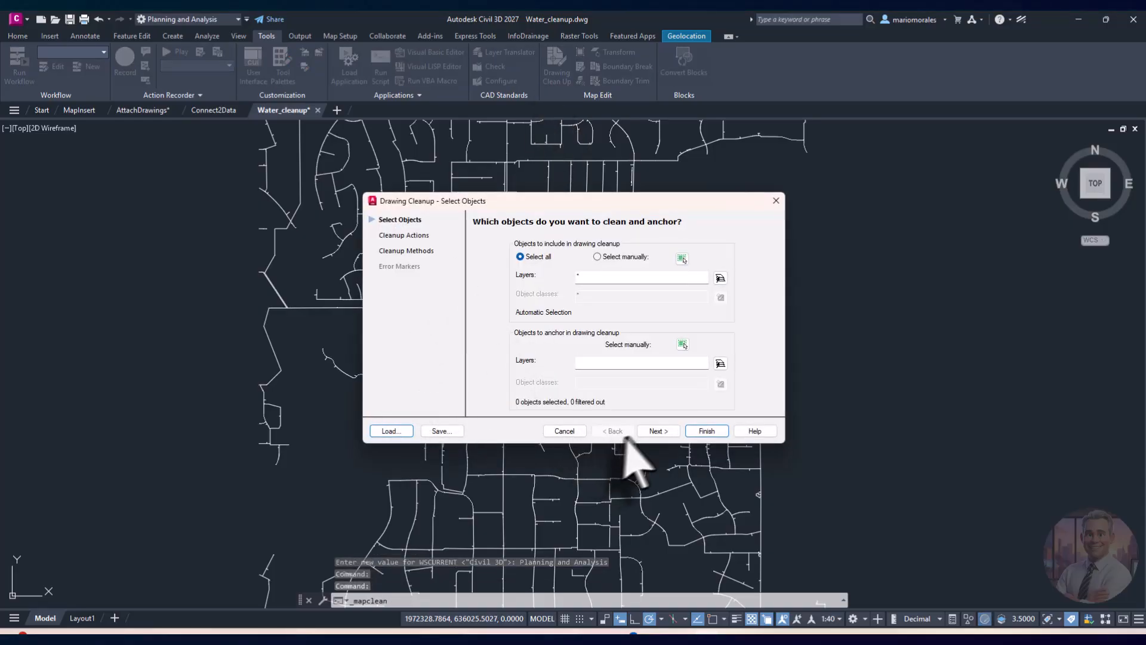
Step: Set the six-action cleanup to run interactively and advance to Error Markers with marker size 5.0000
{"action": "left_click", "coordinate": [659, 431]}
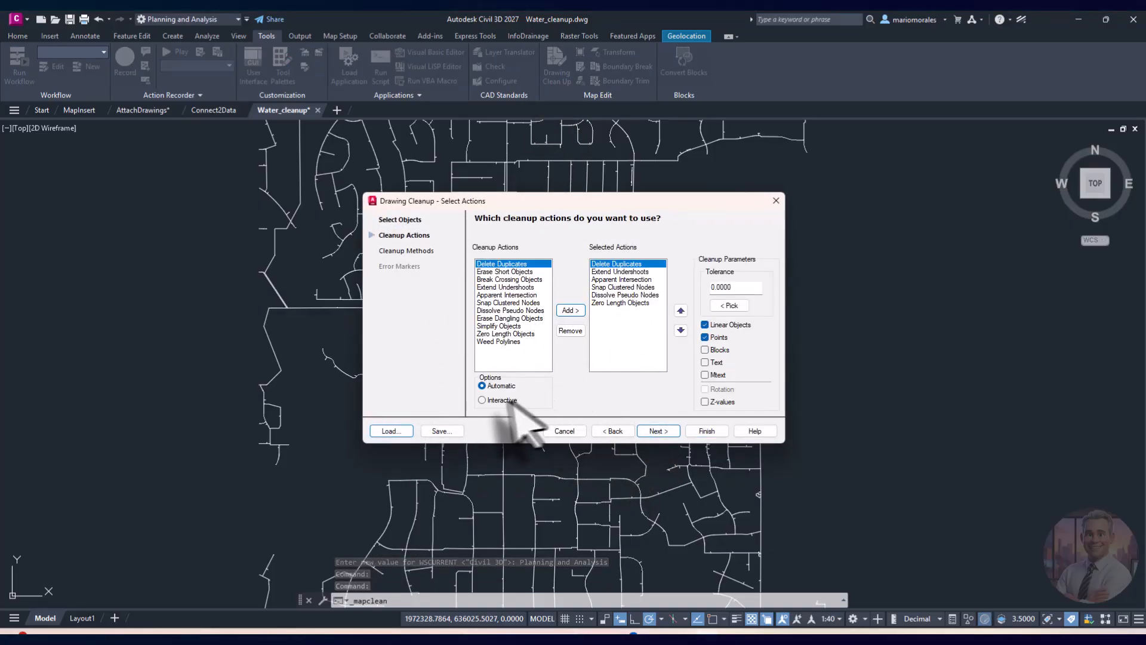
{"action": "left_click", "coordinate": [483, 400]}
{"action": "left_click", "coordinate": [651, 431]}
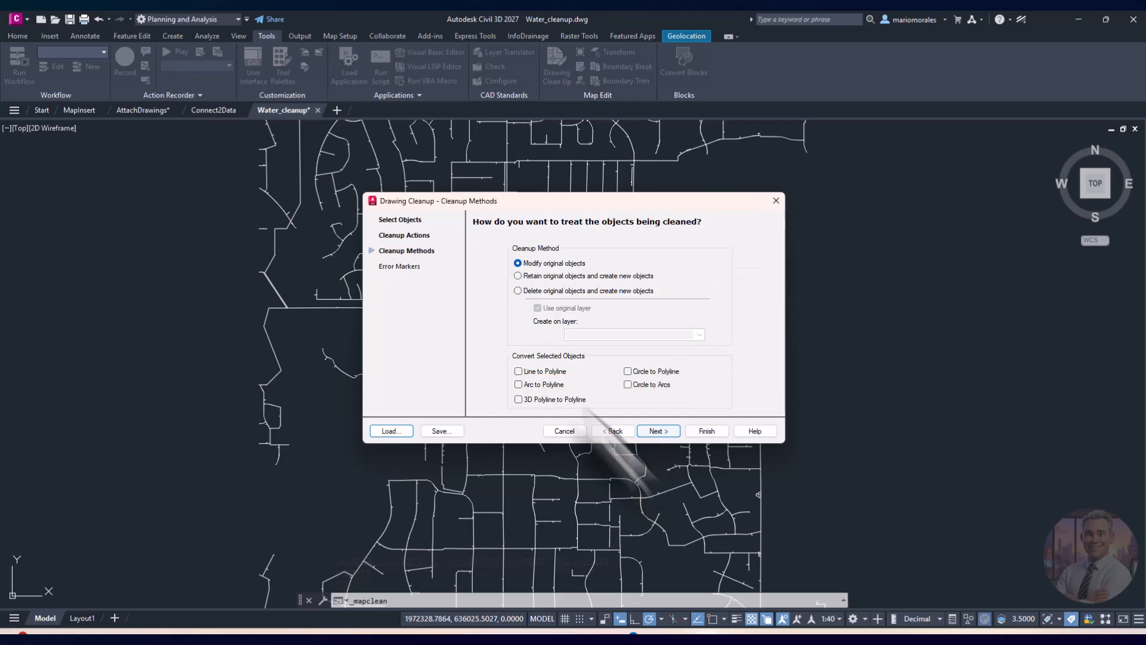
{"action": "left_click", "coordinate": [654, 432]}
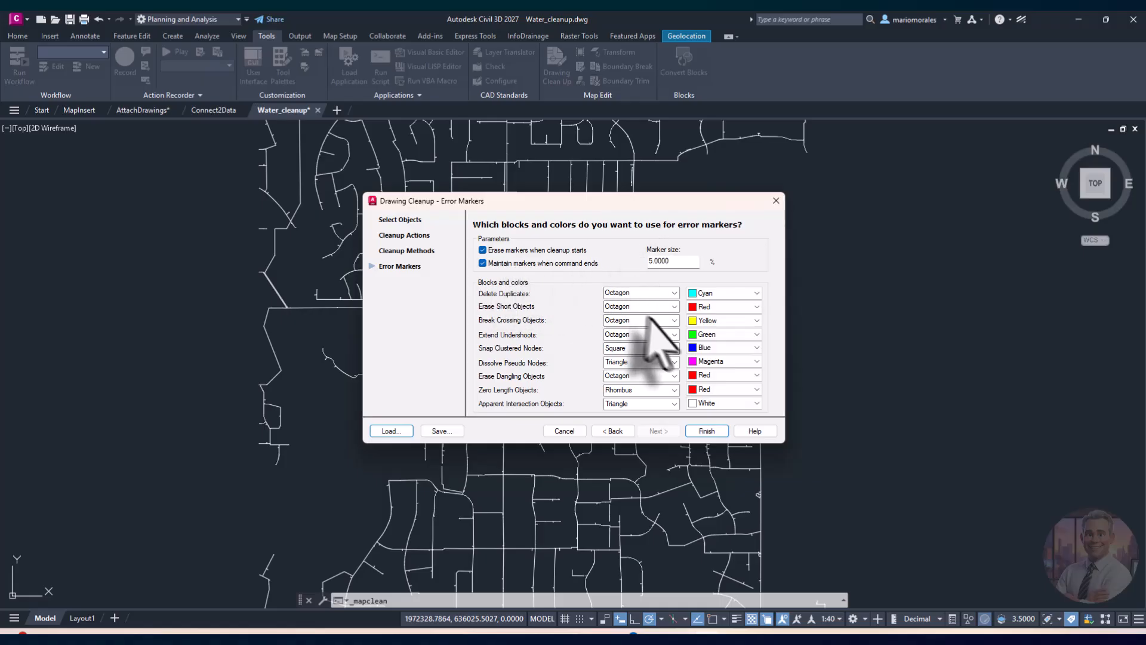
Step: Run the interactive cleanup, step through the three Delete Duplicates errors, then cancel without fixing
{"action": "left_click", "coordinate": [707, 430]}
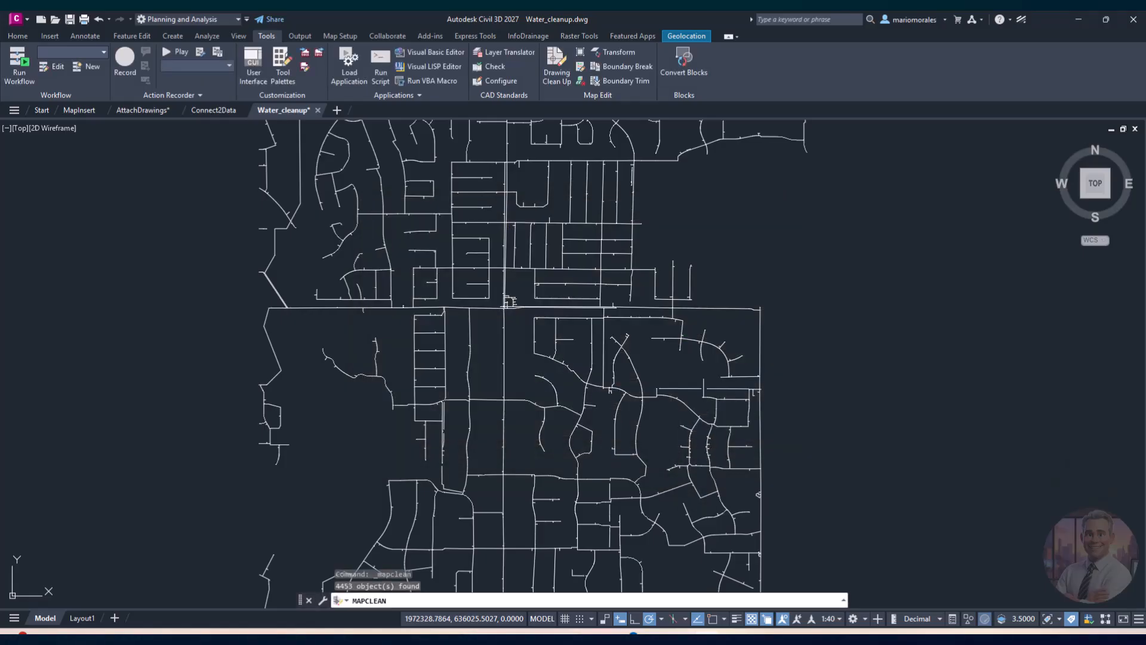
{"action": "mouse_move", "coordinate": [662, 212]}
{"action": "left_mouse_down"}
{"action": "mouse_move", "coordinate": [308, 221]}
{"action": "mouse_move", "coordinate": [336, 240]}
{"action": "left_mouse_up"}
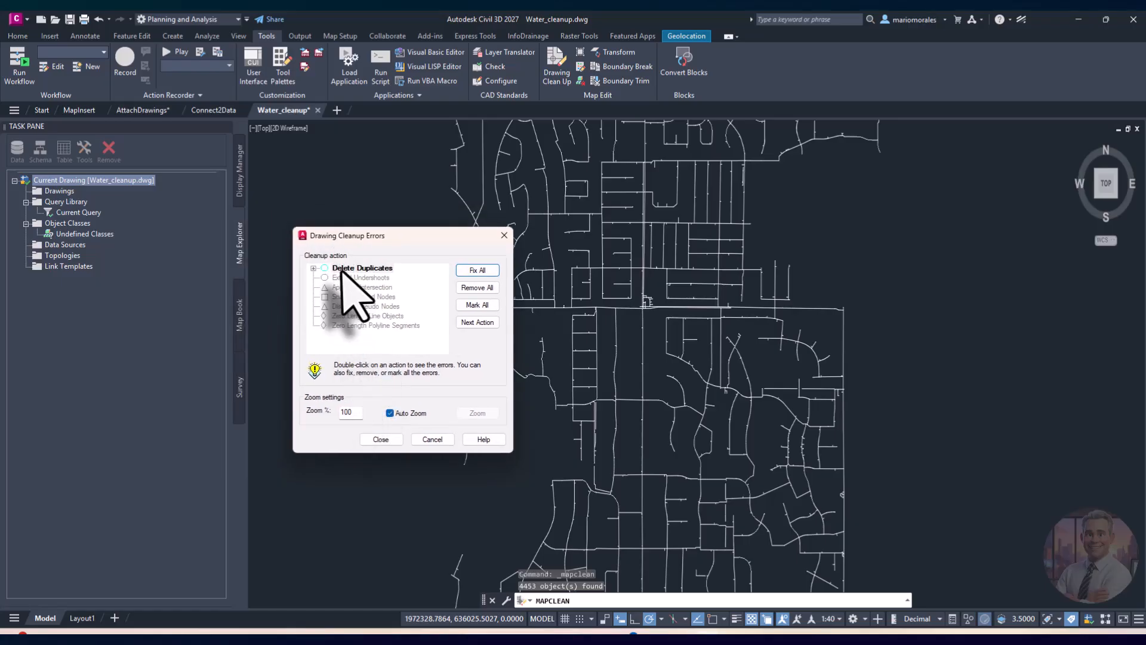
{"action": "left_click", "coordinate": [313, 269]}
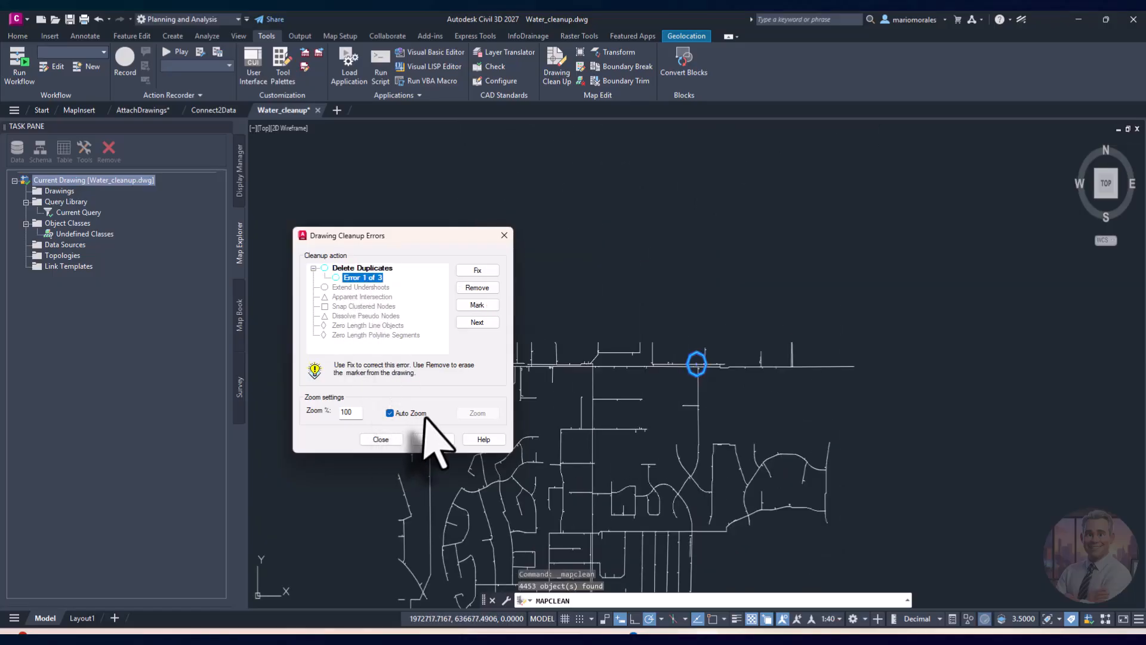
{"action": "scroll", "coordinate": [701, 370], "scroll_direction": "up", "scroll_amount": 5}
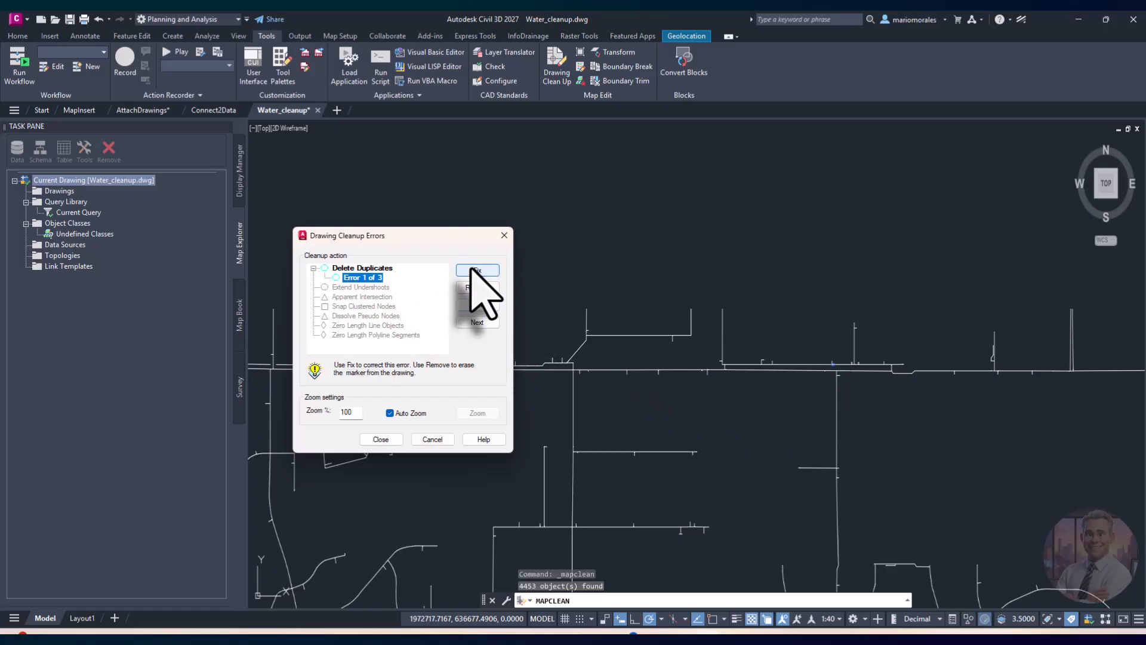
{"action": "left_click", "coordinate": [476, 322]}
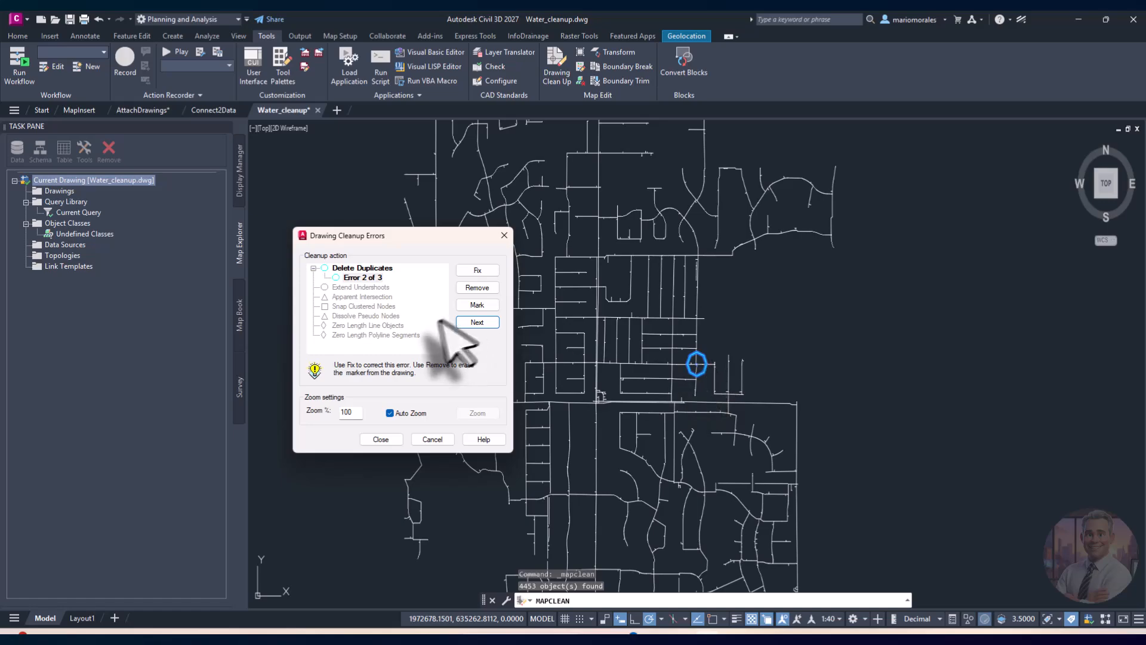
{"action": "left_click", "coordinate": [477, 322]}
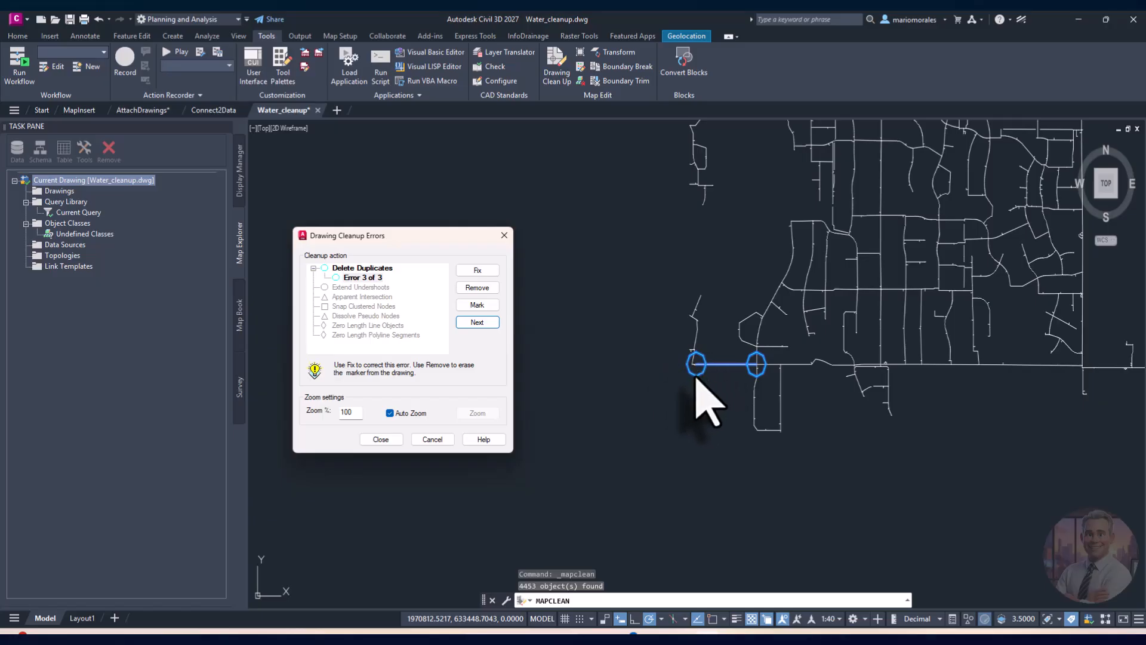
{"action": "left_click", "coordinate": [436, 439]}
Step: Pan and zoom out to view the whole water network, then make MapInsert.dwg the active drawing
{"action": "middle_click_drag", "start_coordinate": [630, 424], "coordinate": [637, 412]}
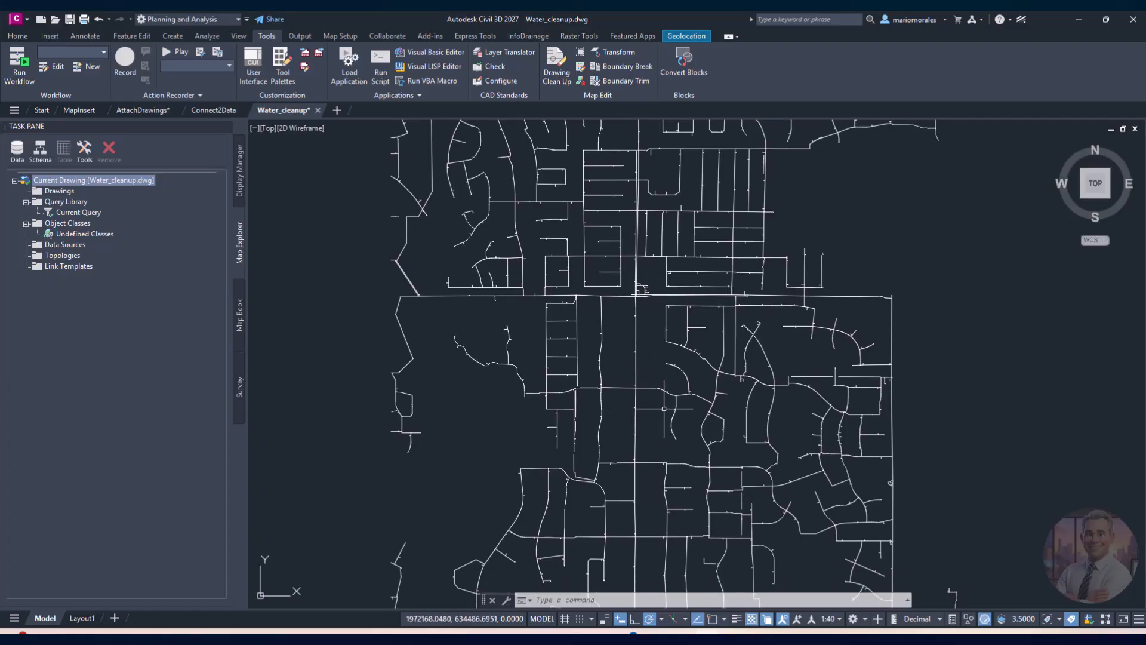
{"action": "scroll", "coordinate": [661, 406], "scroll_direction": "down", "scroll_amount": 3}
{"action": "middle_click_drag", "start_coordinate": [668, 387], "coordinate": [639, 406]}
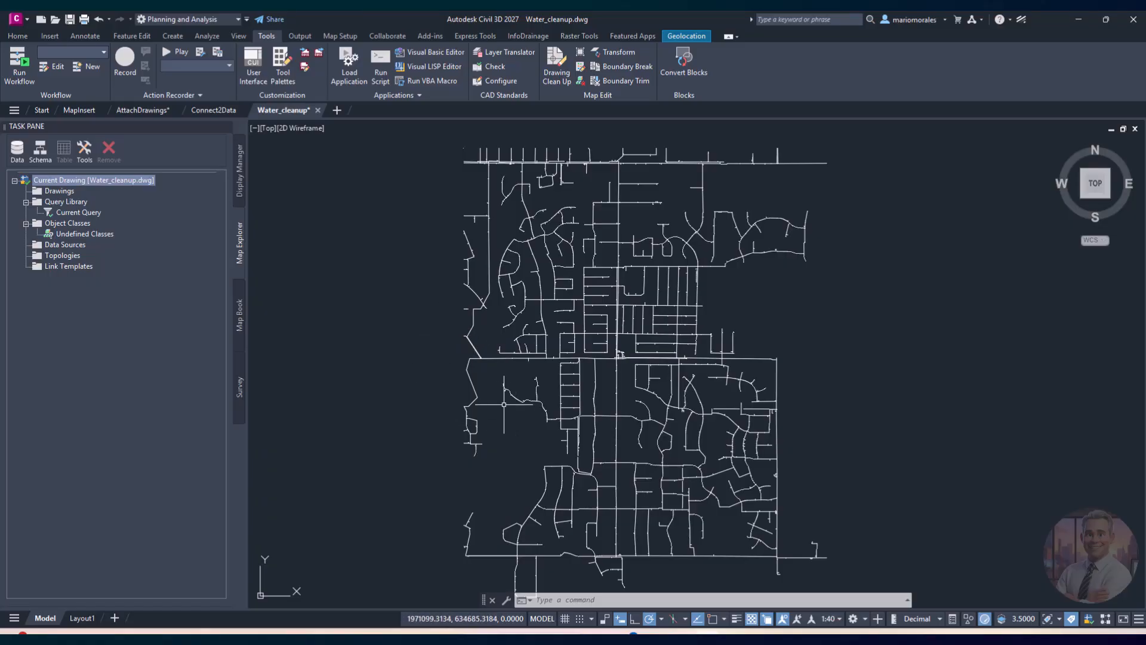
{"action": "left_click", "coordinate": [78, 110]}
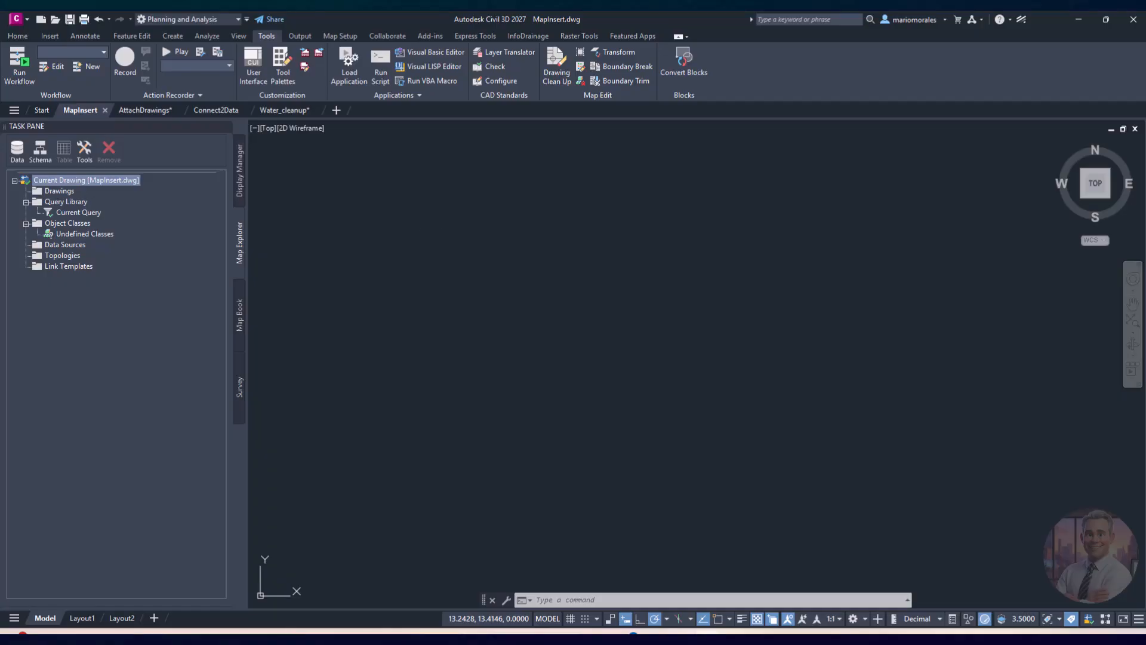
{"action": "type", "text": "xr"}
{"action": "key", "text": "Return"}
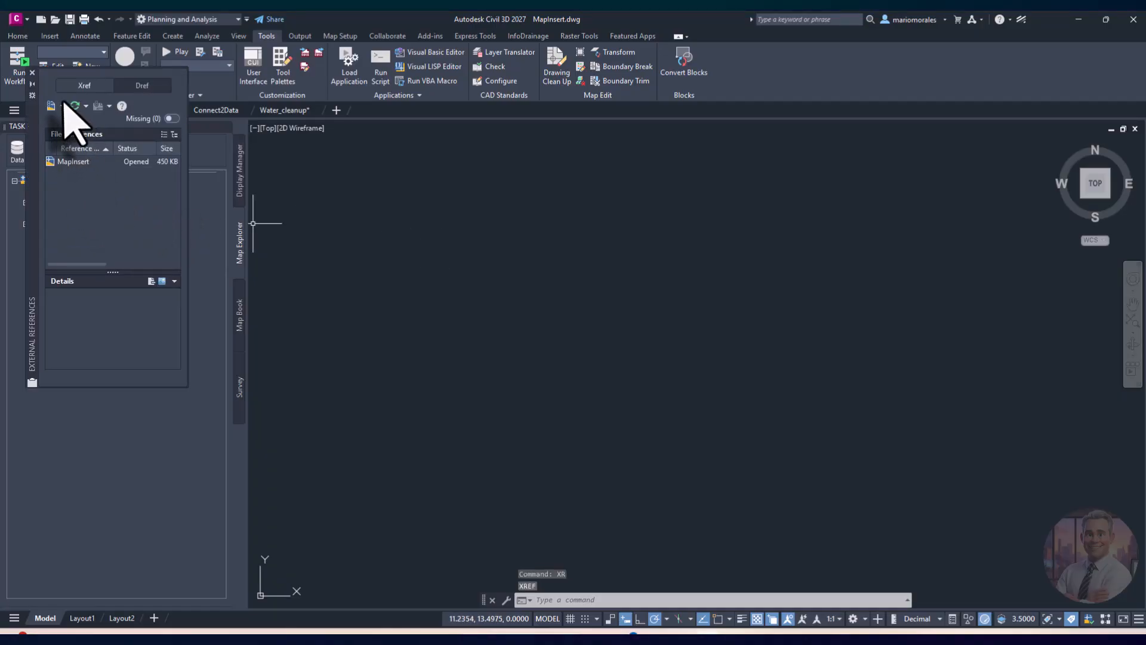
{"action": "left_click", "coordinate": [62, 105]}
{"action": "left_click", "coordinate": [77, 131]}
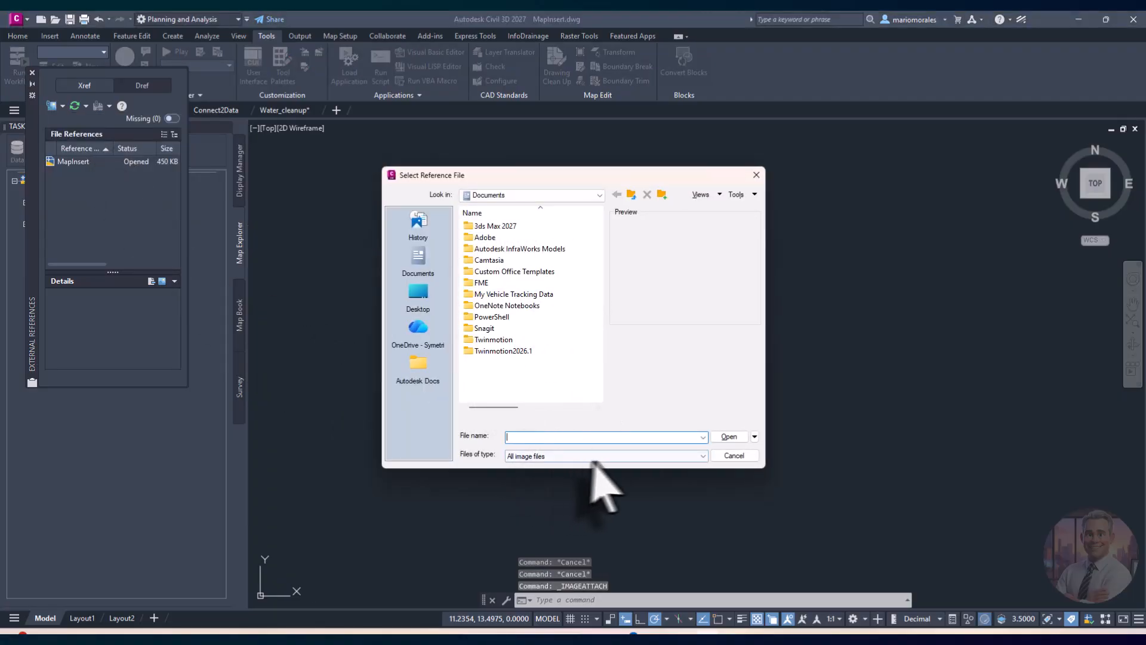
{"action": "left_click", "coordinate": [670, 458]}
{"action": "left_click", "coordinate": [702, 464]}
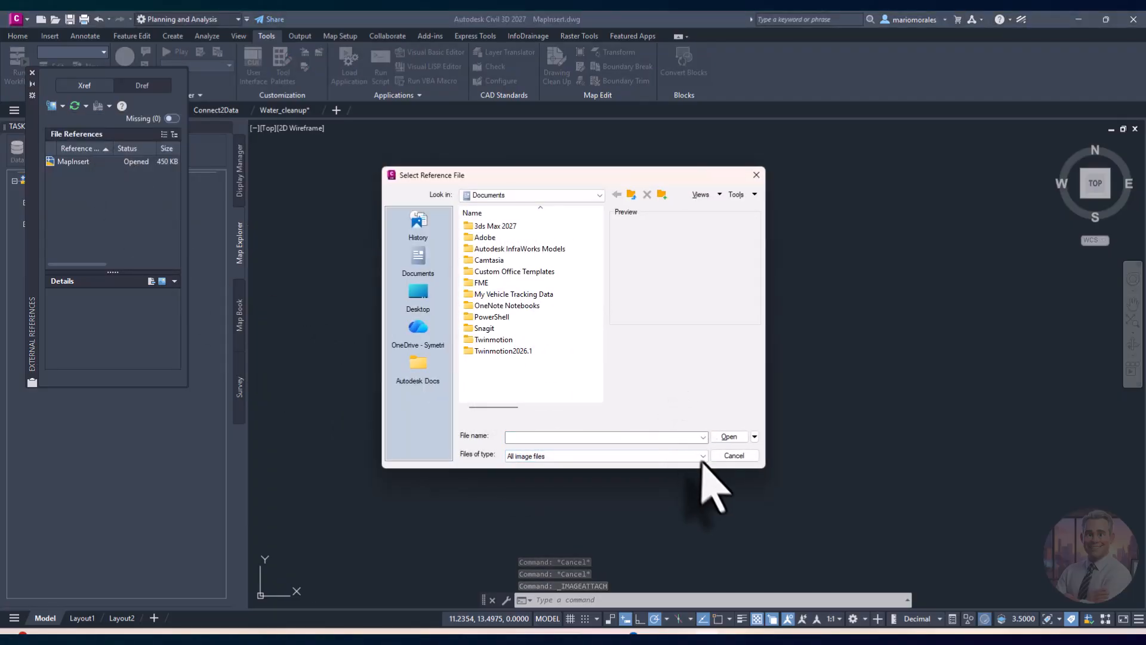
{"action": "left_click", "coordinate": [726, 457]}
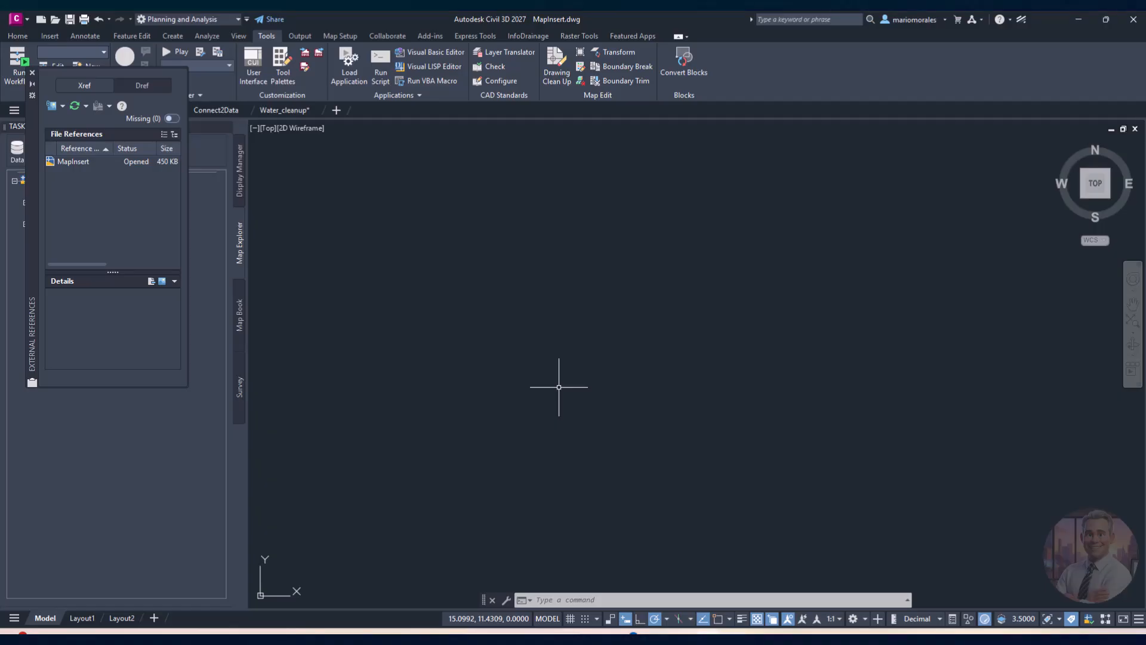
{"action": "left_click", "coordinate": [32, 72]}
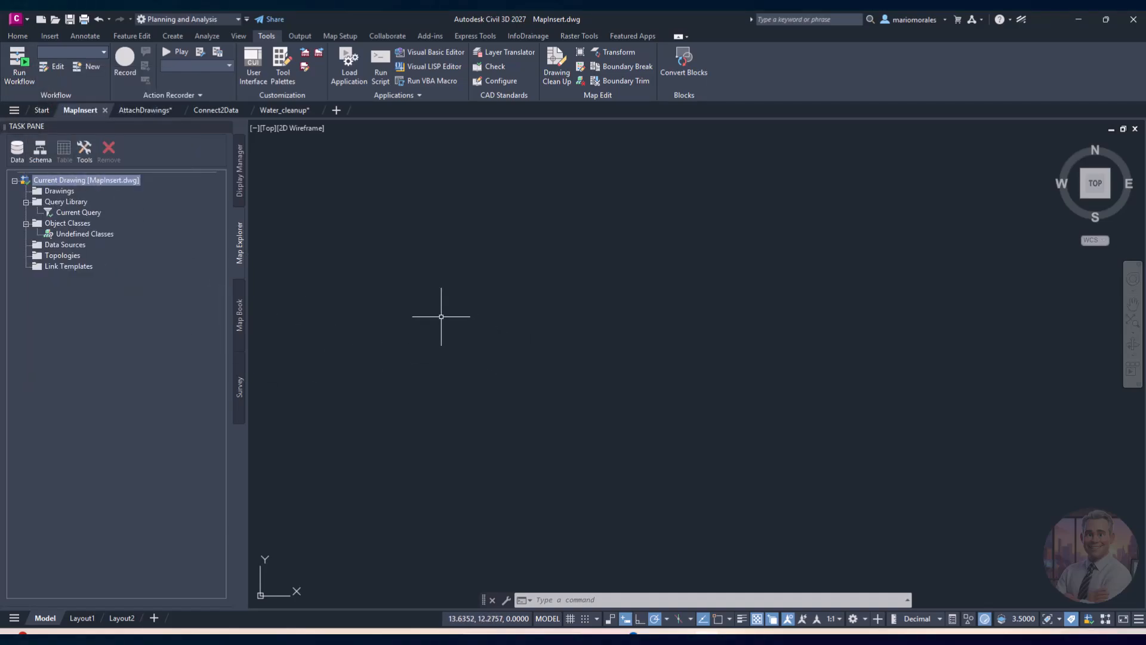
Step: Show the Insert ribbon, then view the Inserting Raster Images folder with CITY.dwg and REDDING_DRG files in File Explorer
{"action": "left_click", "coordinate": [49, 36]}
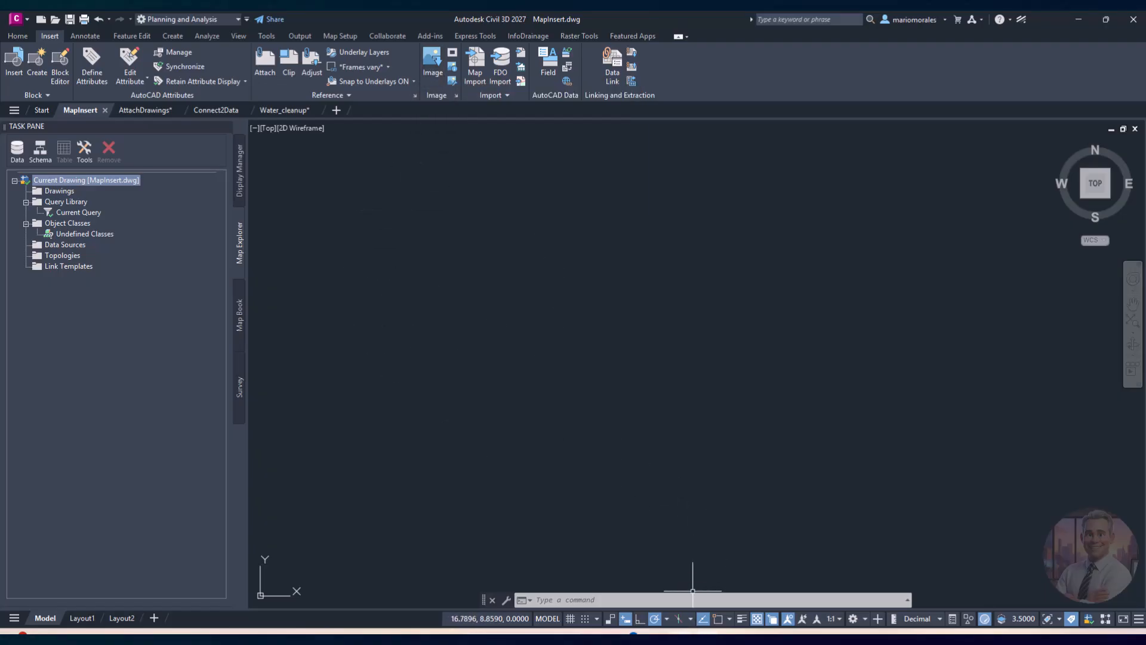
{"action": "left_click", "coordinate": [683, 632]}
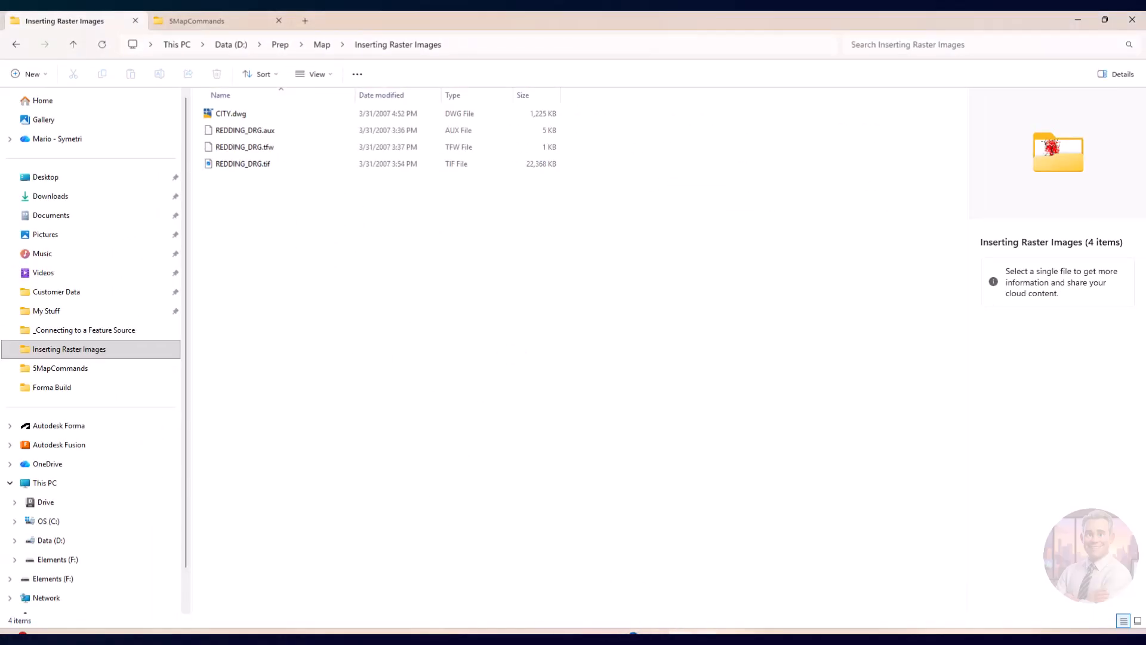
Step: Return to Civil 3D showing the empty MapInsert drawing
{"action": "left_click", "coordinate": [633, 633]}
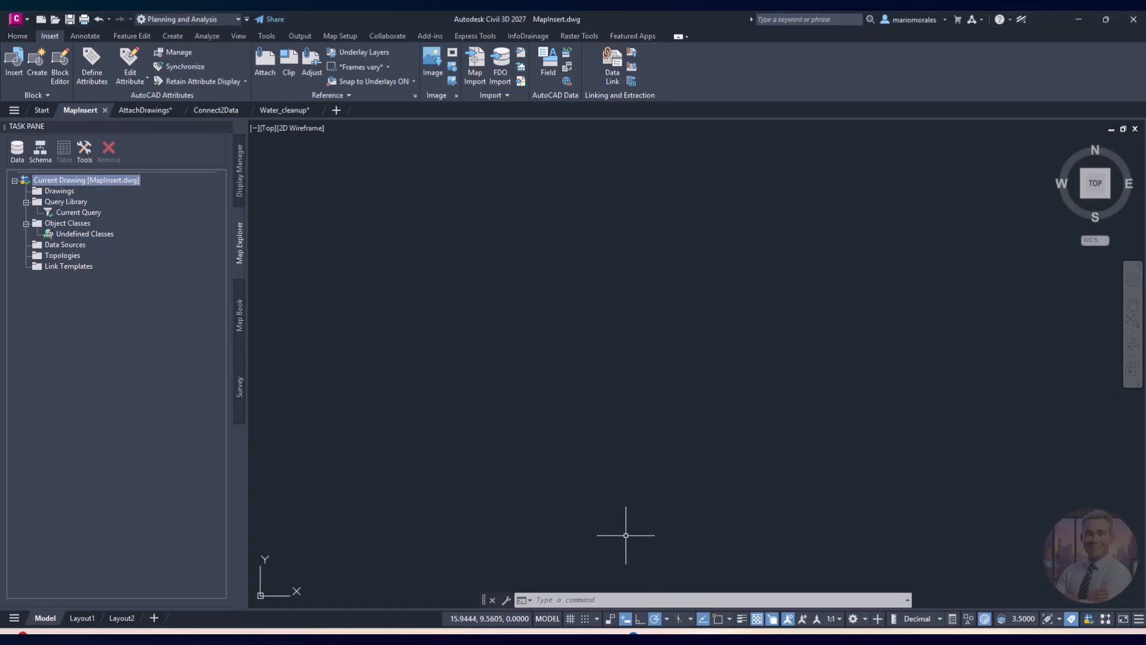
Step: Insert REDDING_DRG.tif and accept its World File correlation (rotation 0, scale 1, Feet)
{"action": "left_click", "coordinate": [434, 66]}
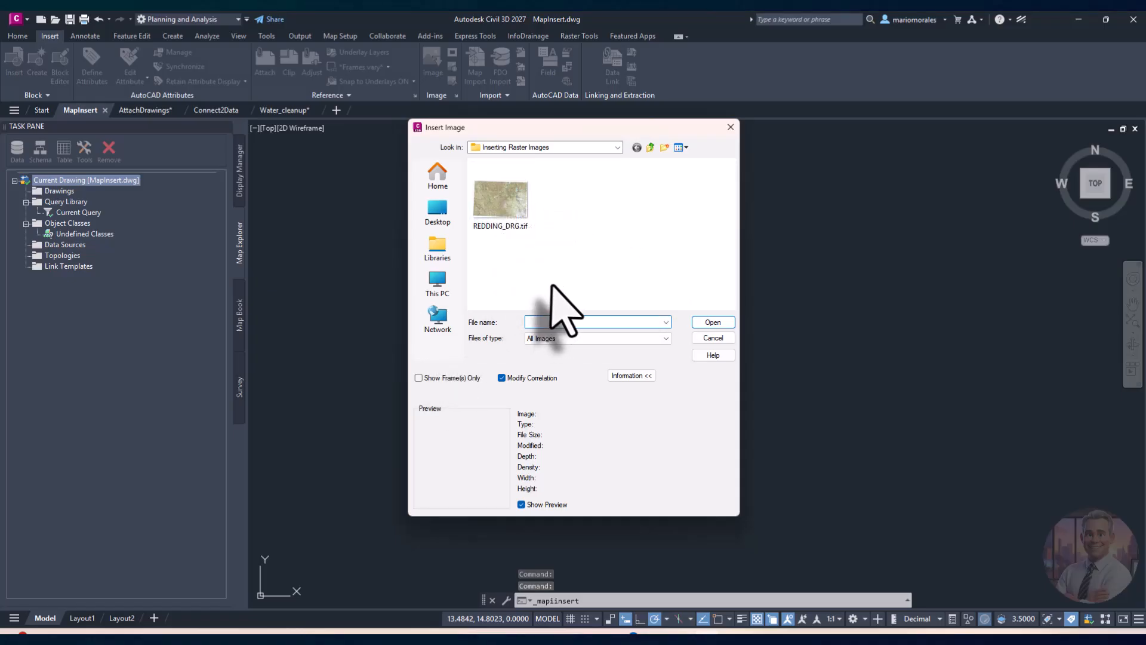
{"action": "left_click", "coordinate": [499, 206]}
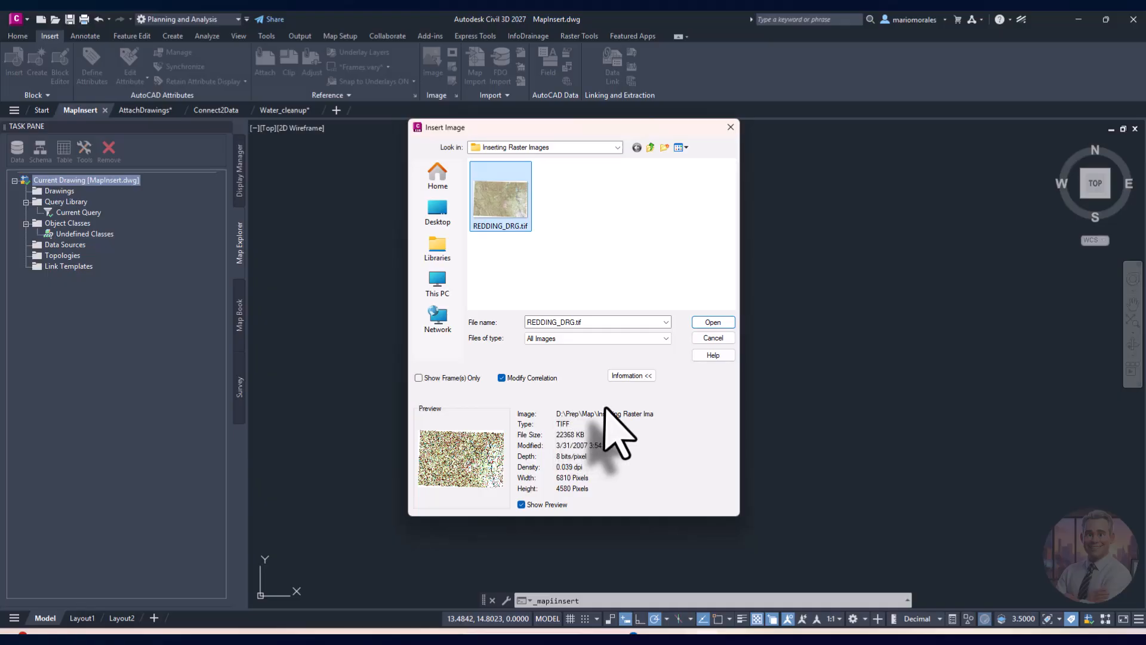
{"action": "left_click", "coordinate": [708, 326]}
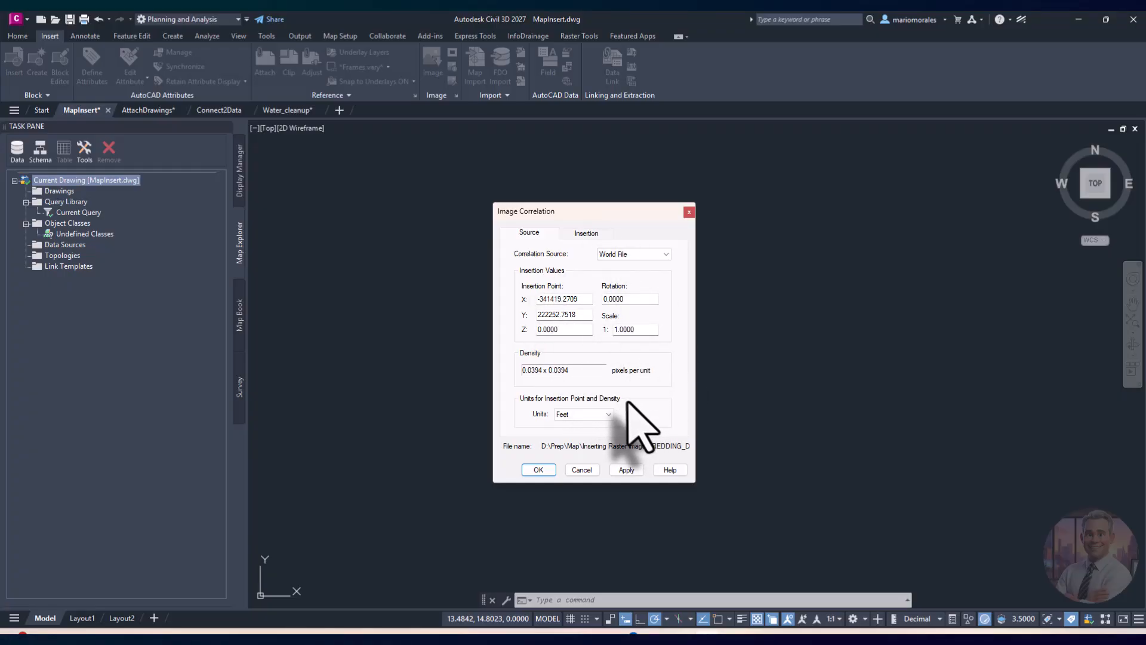
{"action": "left_click", "coordinate": [539, 470]}
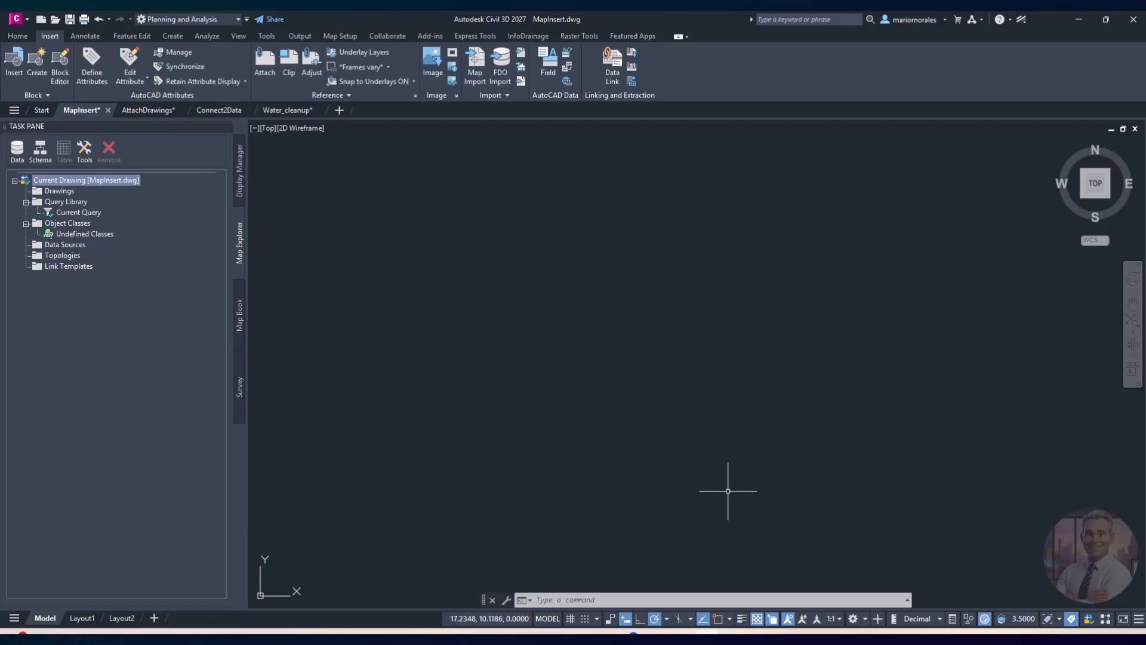
Step: Zoom out and back in until the REDDING_DRG topographic map fills the viewport
{"action": "scroll", "coordinate": [615, 402], "scroll_direction": "down", "scroll_amount": 2}
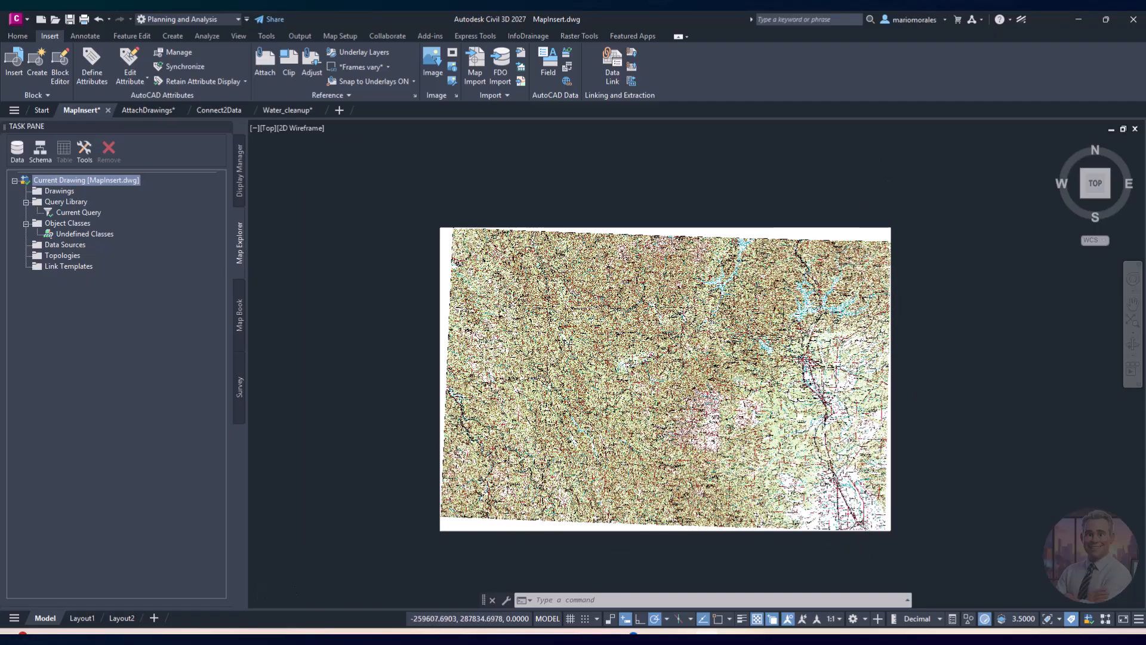
{"action": "scroll", "coordinate": [660, 402], "scroll_direction": "up", "scroll_amount": 2}
{"action": "scroll", "coordinate": [651, 406], "scroll_direction": "down", "scroll_amount": 2}
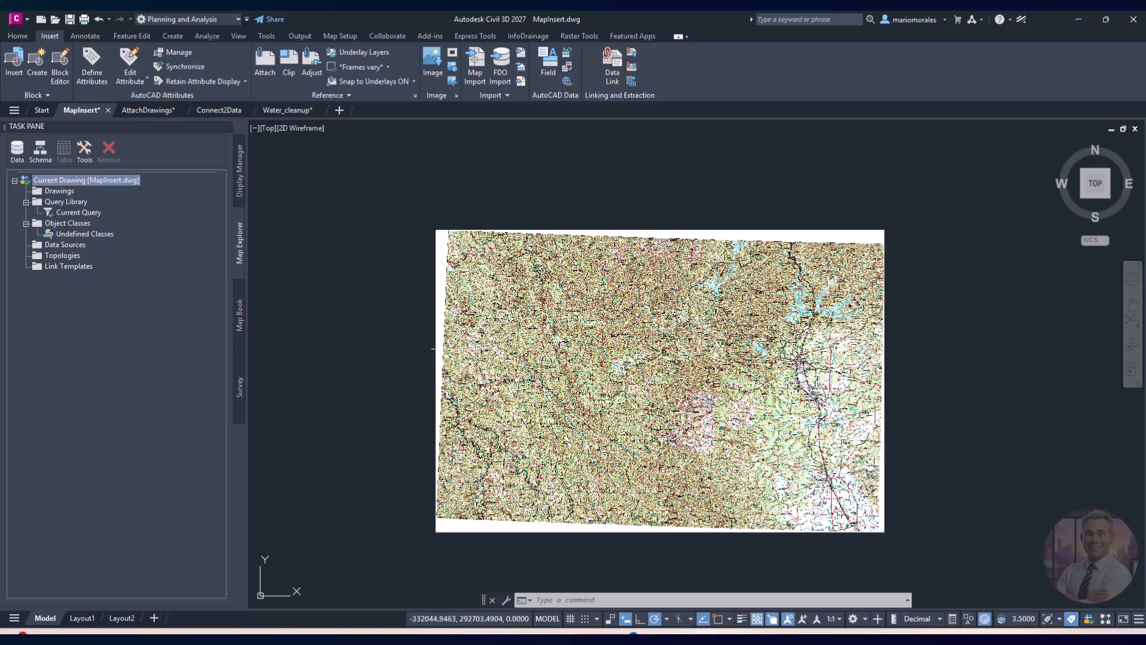
Step: Show the Raster Tools ribbon, then make Connect2Data.dwg the active drawing
{"action": "left_click", "coordinate": [581, 36]}
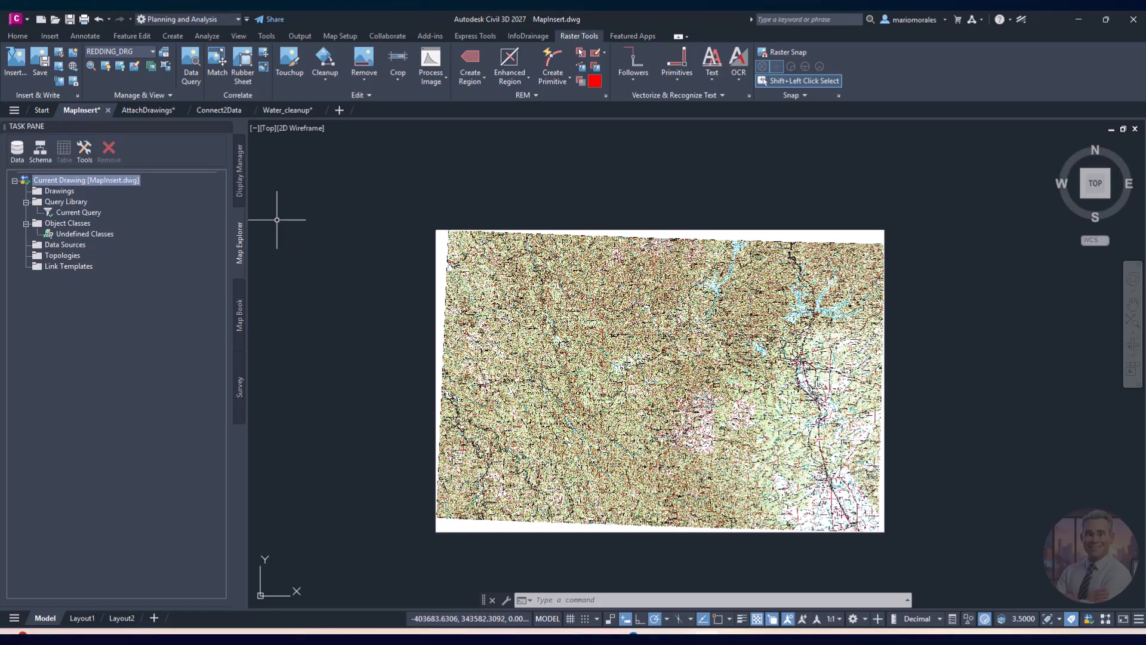
{"action": "left_click", "coordinate": [219, 112]}
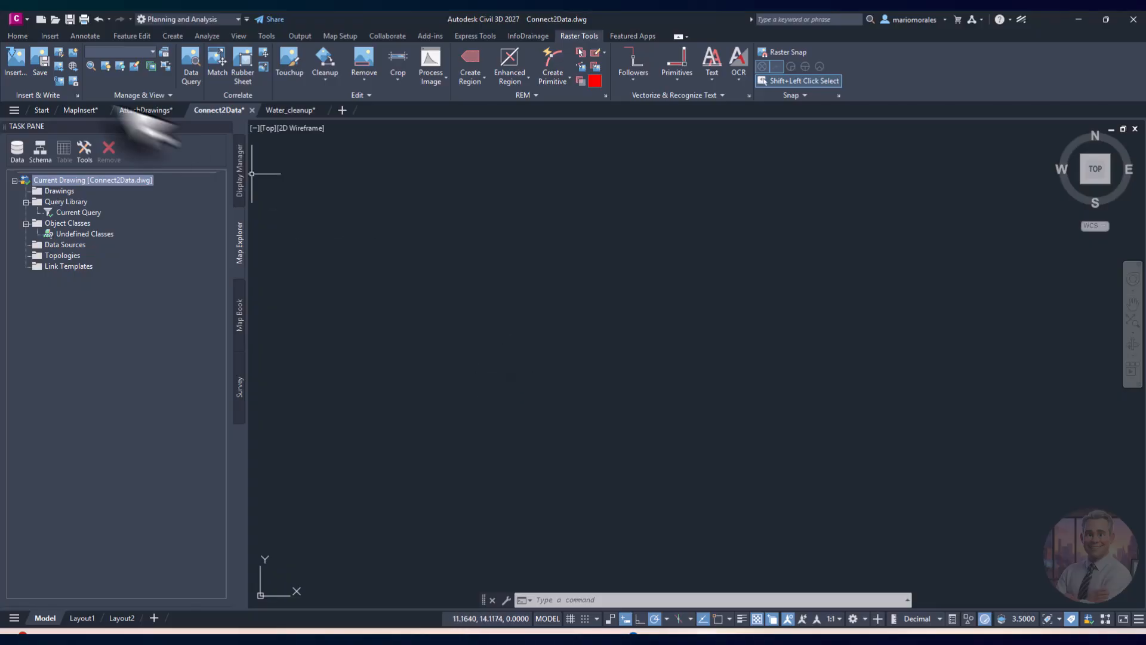
Step: Restore the main drawing commands ribbon and drag the Data Connect window to the screen centre
{"action": "left_click", "coordinate": [18, 37]}
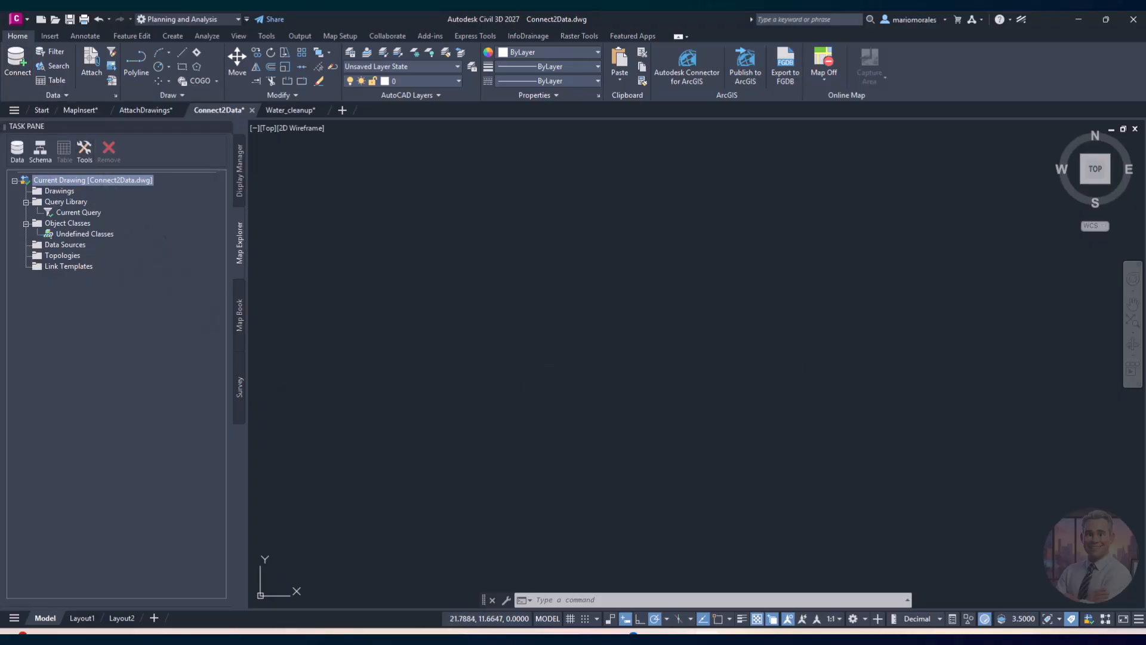
{"action": "mouse_move", "coordinate": [1017, 187]}
{"action": "left_mouse_down"}
{"action": "mouse_move", "coordinate": [334, 226]}
{"action": "mouse_move", "coordinate": [328, 241]}
{"action": "left_mouse_up"}
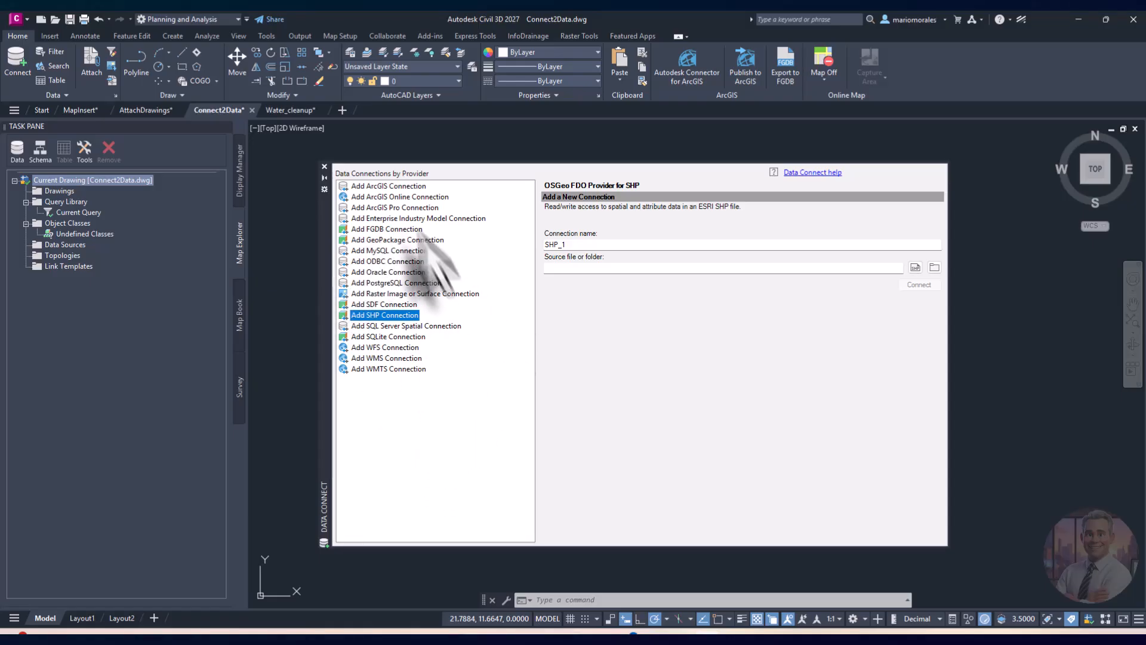
Step: Add a new SDF connection, SDF_1, from the Data Connect provider list
{"action": "left_click", "coordinate": [382, 305]}
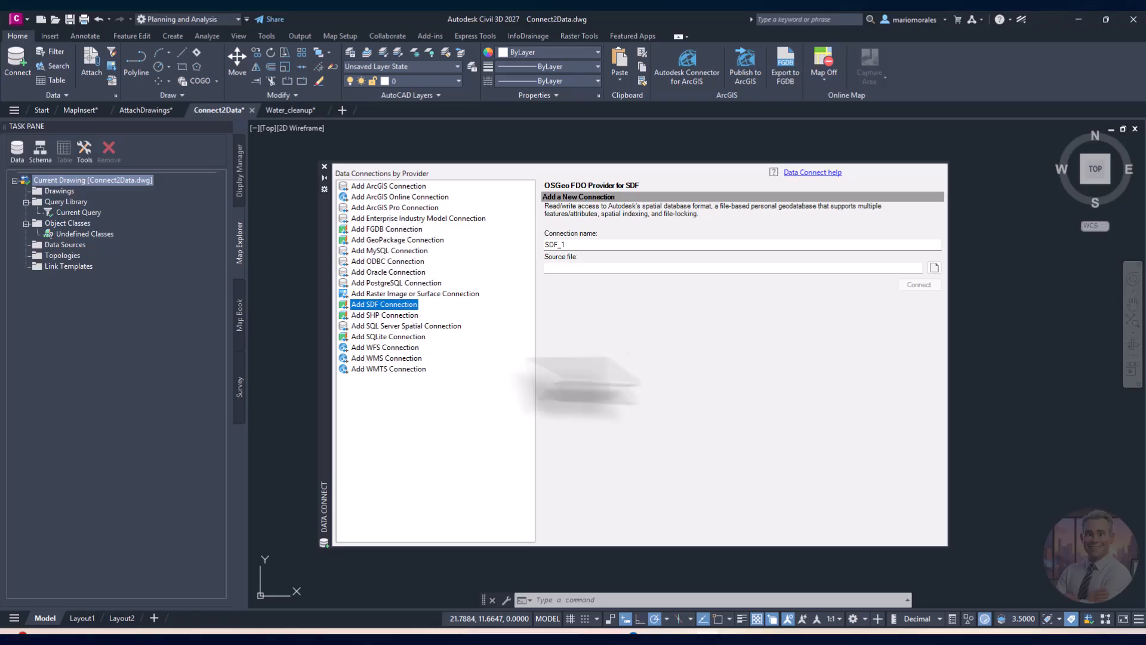
Step: Set Parcels.sdf as SDF_1's source file and connect, listing the Parcels class in CA-I
{"action": "left_click", "coordinate": [933, 268]}
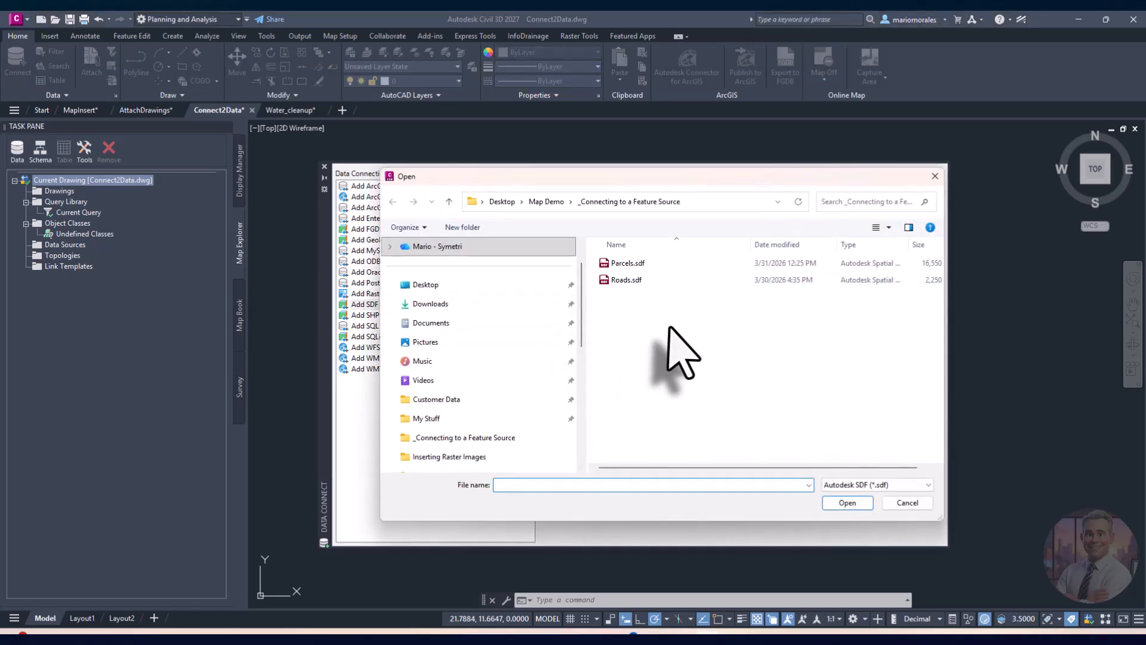
{"action": "left_click", "coordinate": [633, 263]}
{"action": "left_click", "coordinate": [848, 502]}
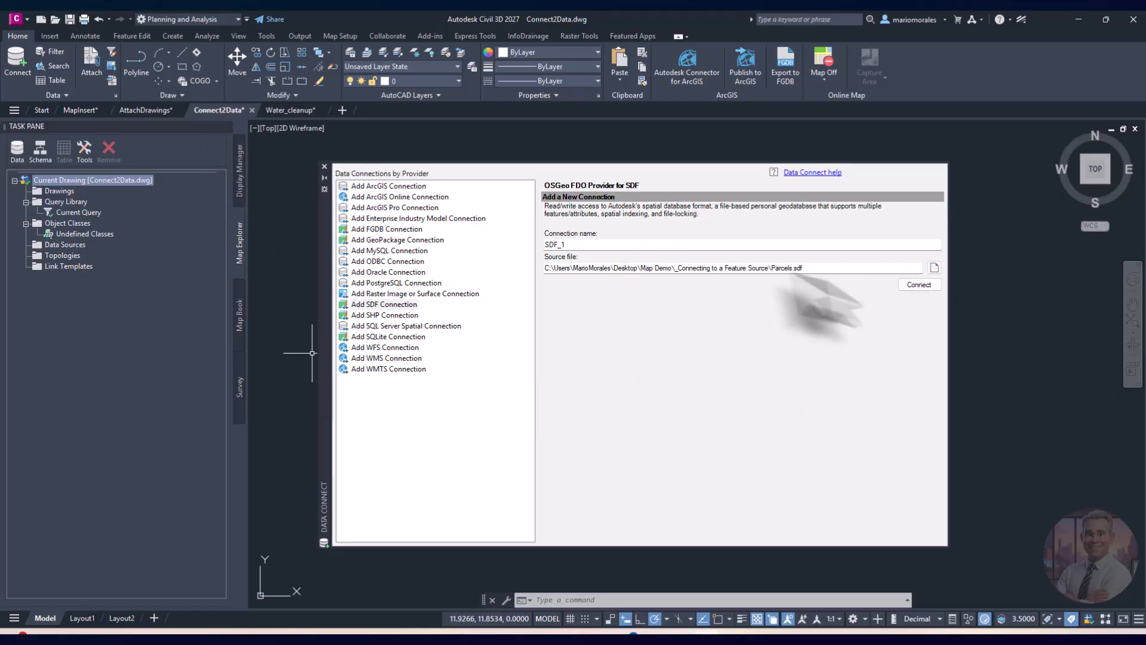
{"action": "left_click", "coordinate": [919, 284]}
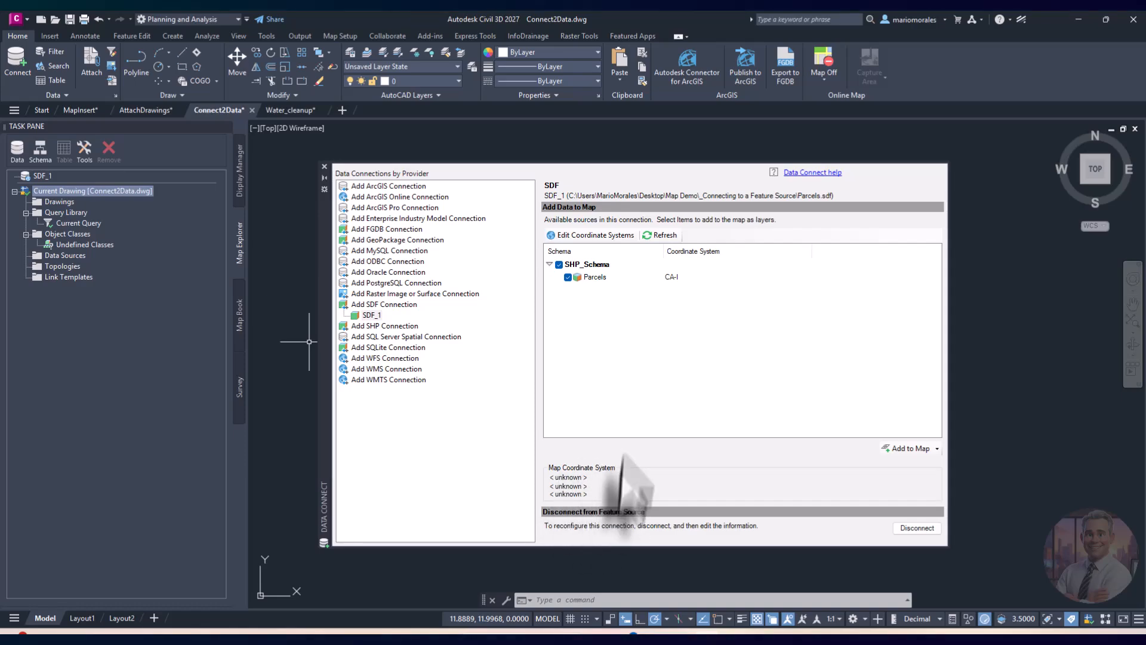
{"action": "mouse_move", "coordinate": [594, 280]}
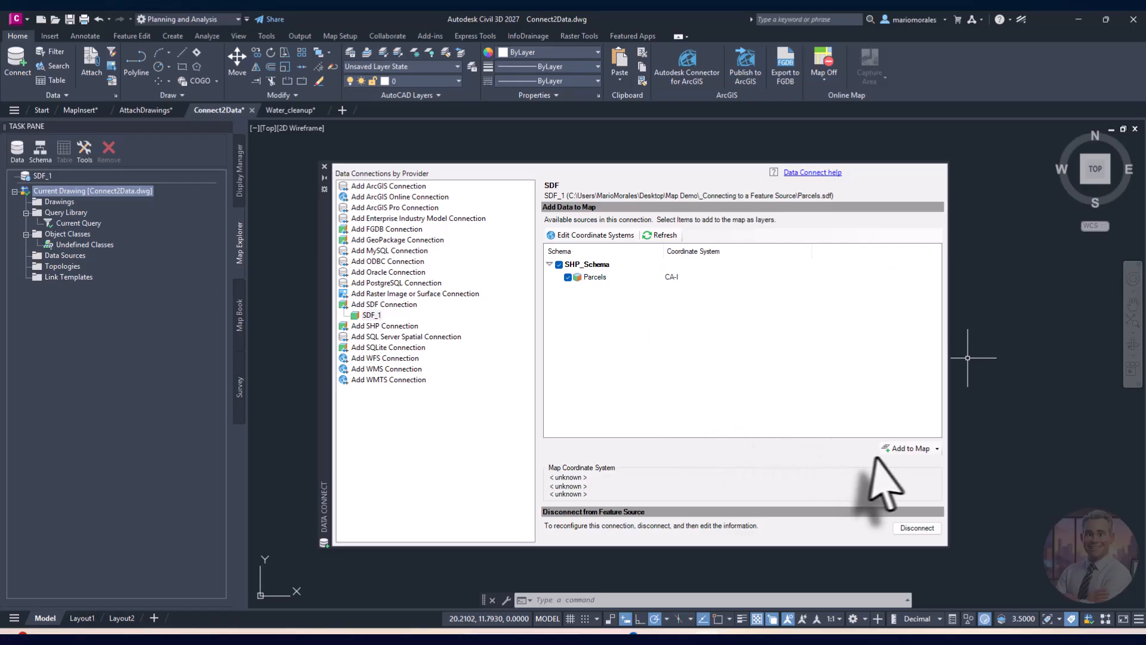
Step: Add the SDF_1 Parcels layer to the map, auto-hide Data Connect, and pan over the green parcels
{"action": "left_click", "coordinate": [903, 449]}
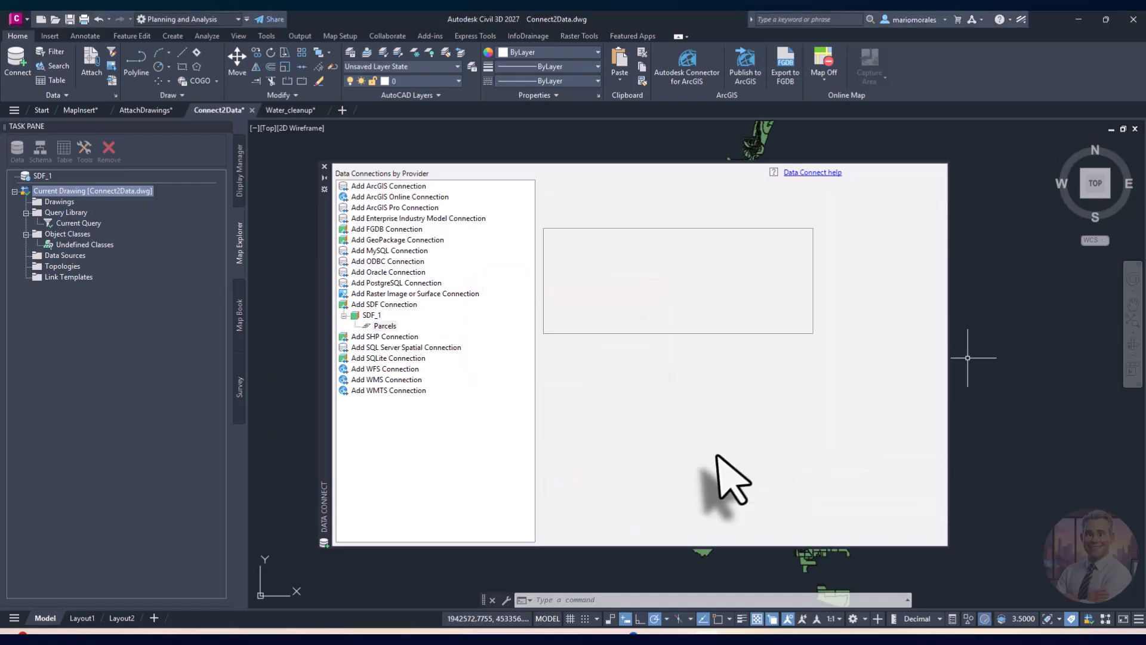
{"action": "left_click", "coordinate": [324, 177]}
{"action": "middle_click_drag", "start_coordinate": [692, 488], "coordinate": [674, 454]}
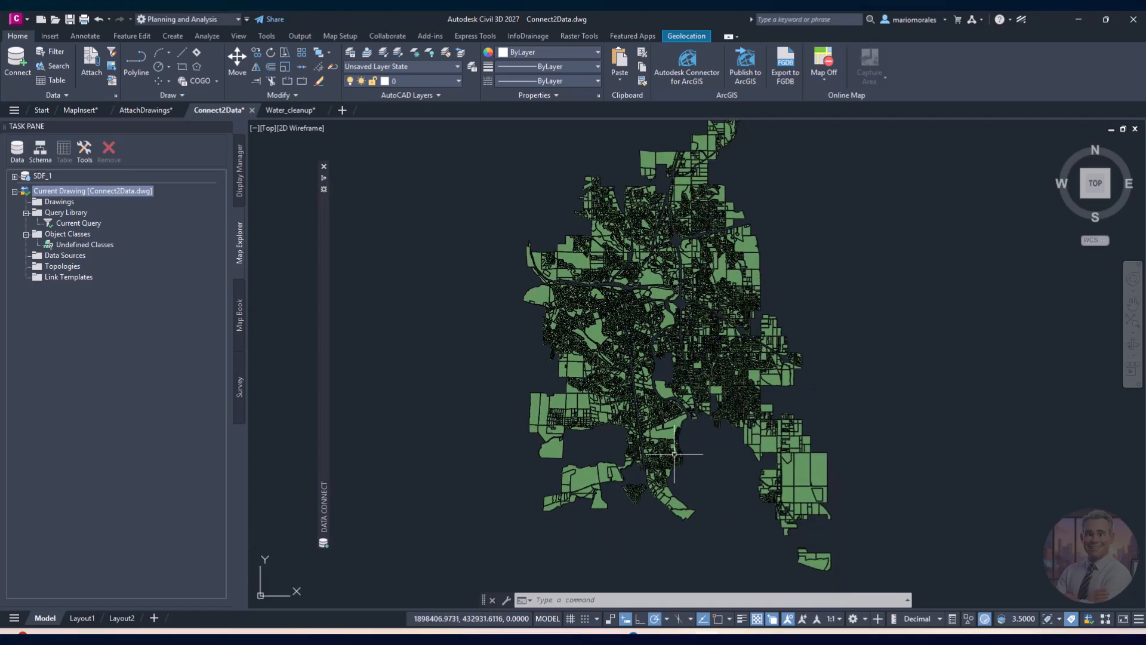
{"action": "middle_click_drag", "start_coordinate": [702, 518], "coordinate": [637, 457]}
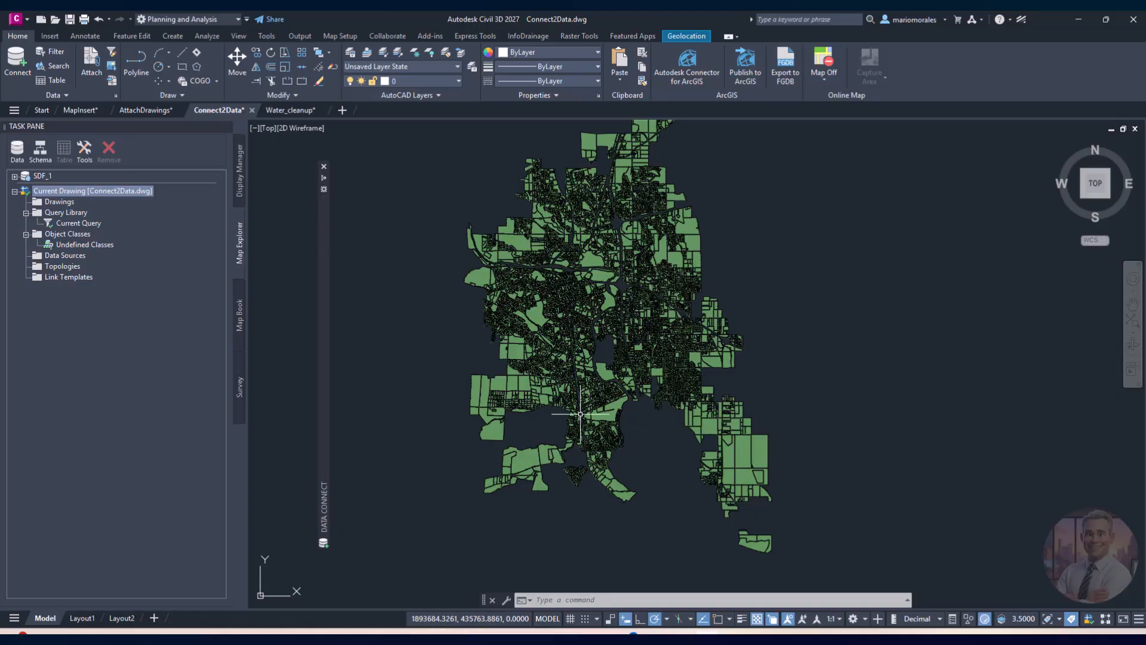
{"action": "mouse_move", "coordinate": [327, 198]}
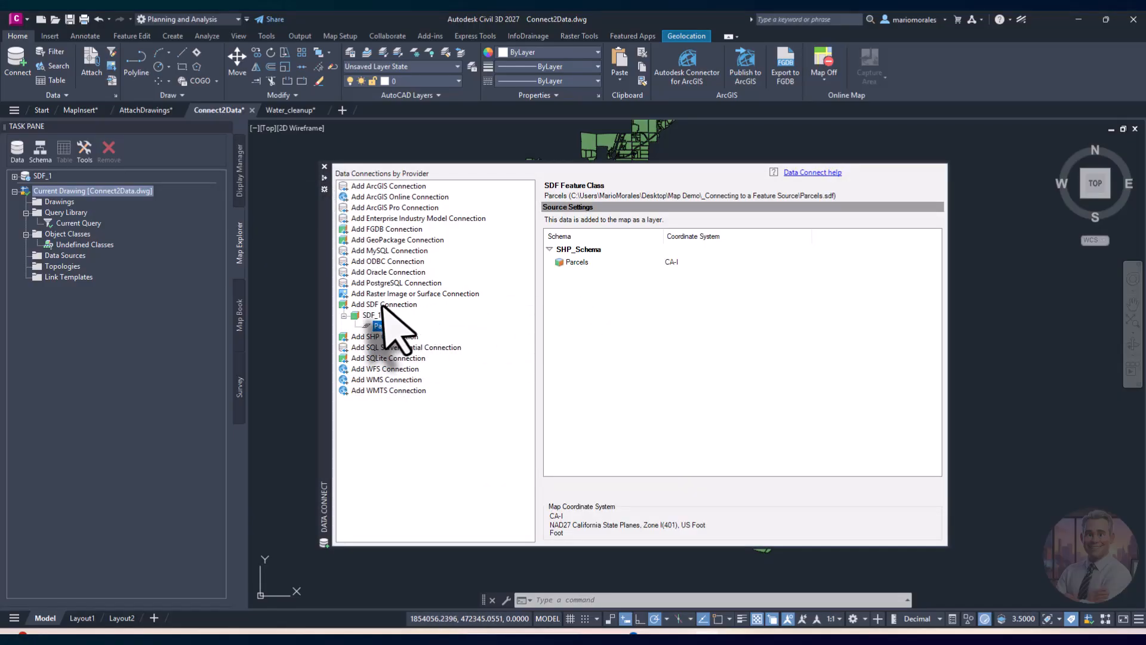
Step: Add a second SDF connection to Roads.sdf and add its Roads layer to the map
{"action": "left_click", "coordinate": [385, 305]}
{"action": "left_click", "coordinate": [935, 267]}
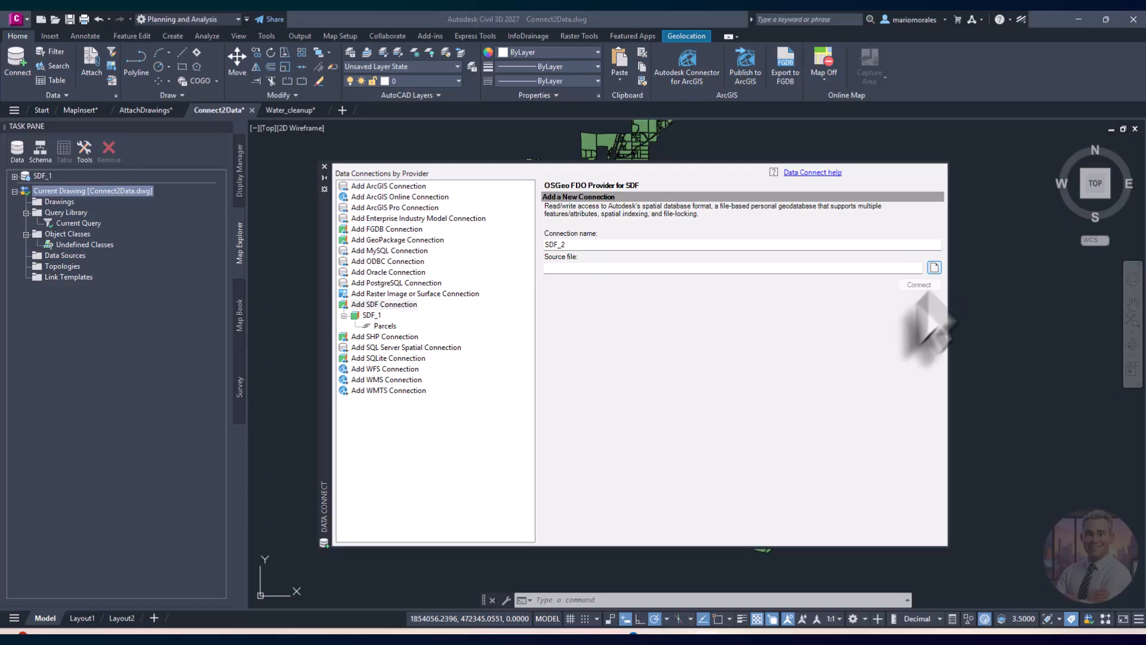
{"action": "left_click", "coordinate": [624, 279]}
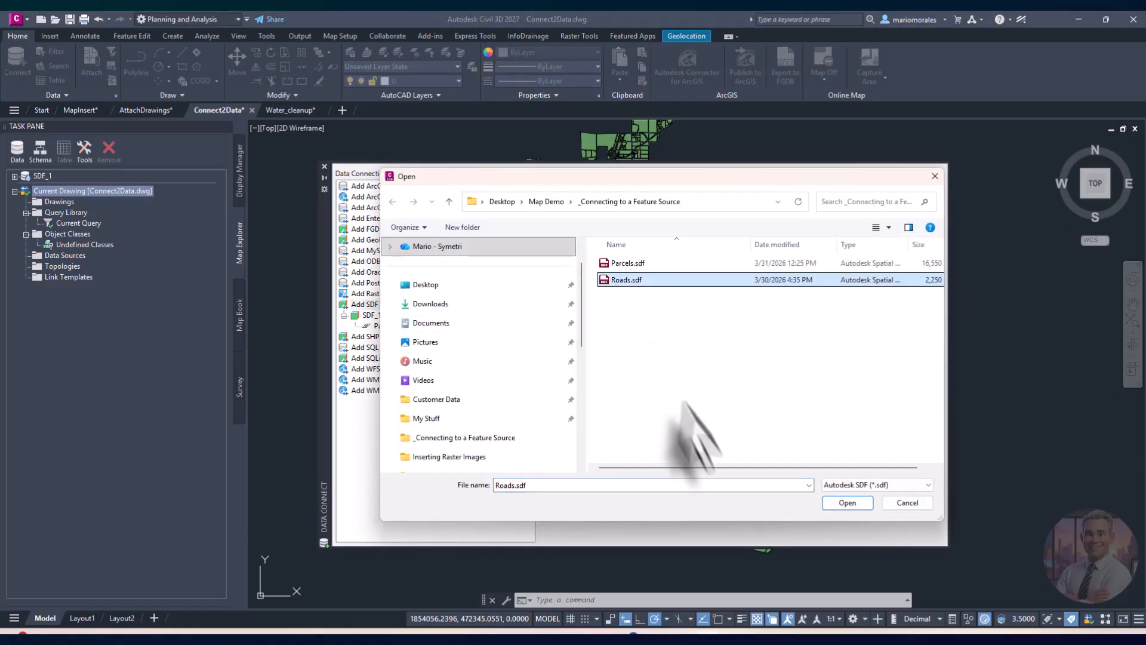
{"action": "left_click", "coordinate": [842, 503]}
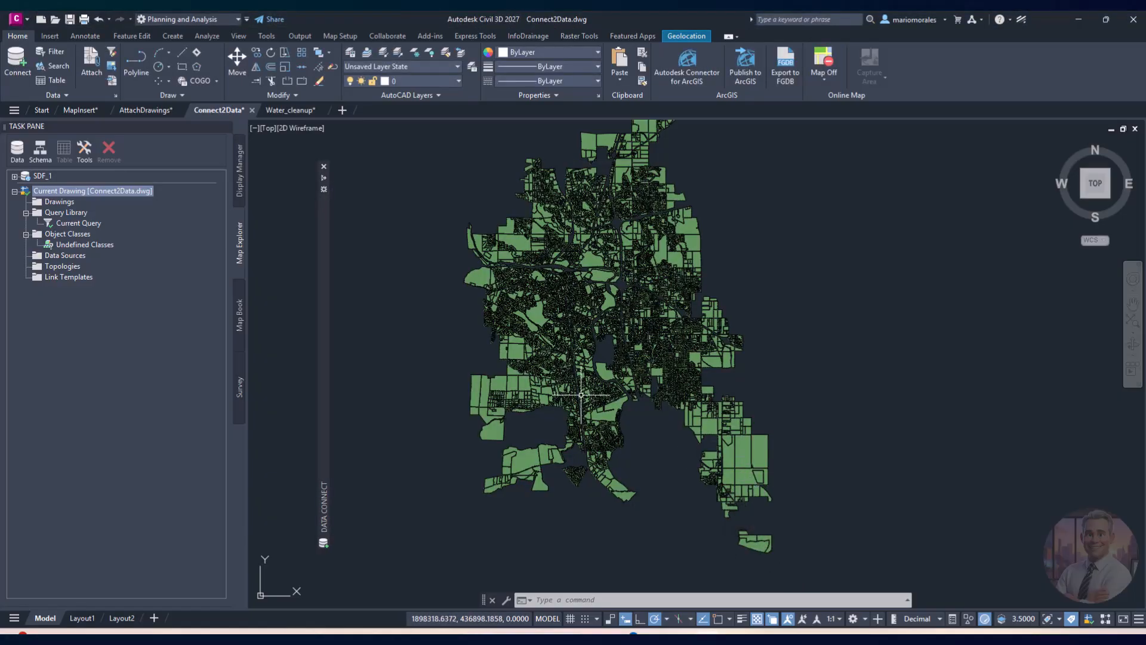
{"action": "mouse_move", "coordinate": [332, 209]}
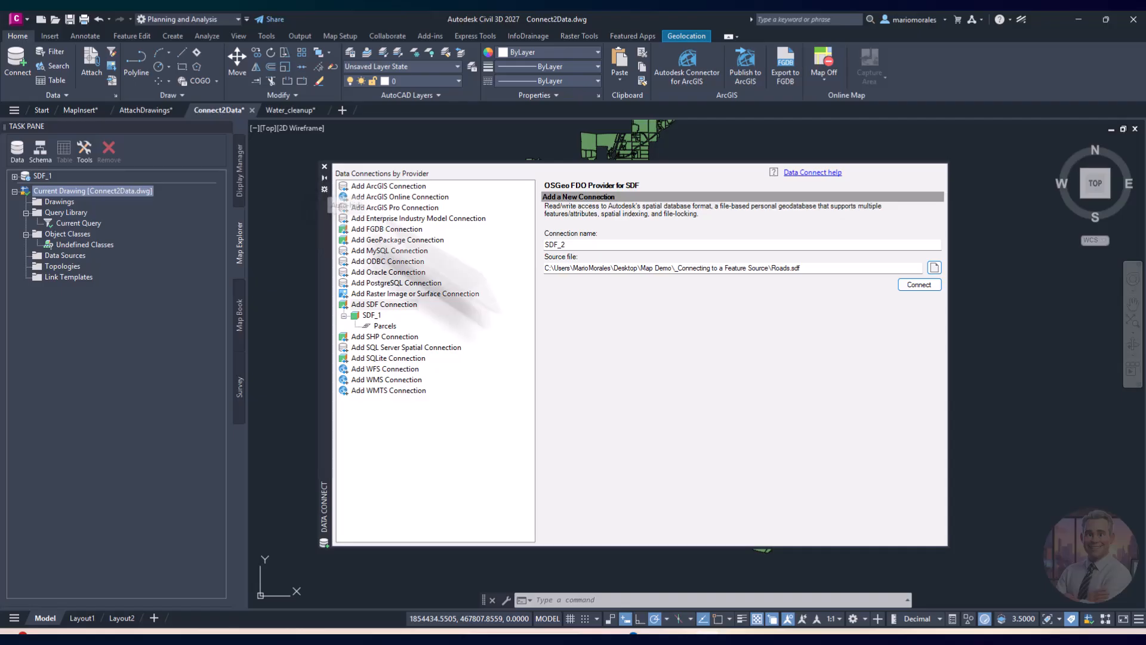
{"action": "left_click", "coordinate": [922, 286]}
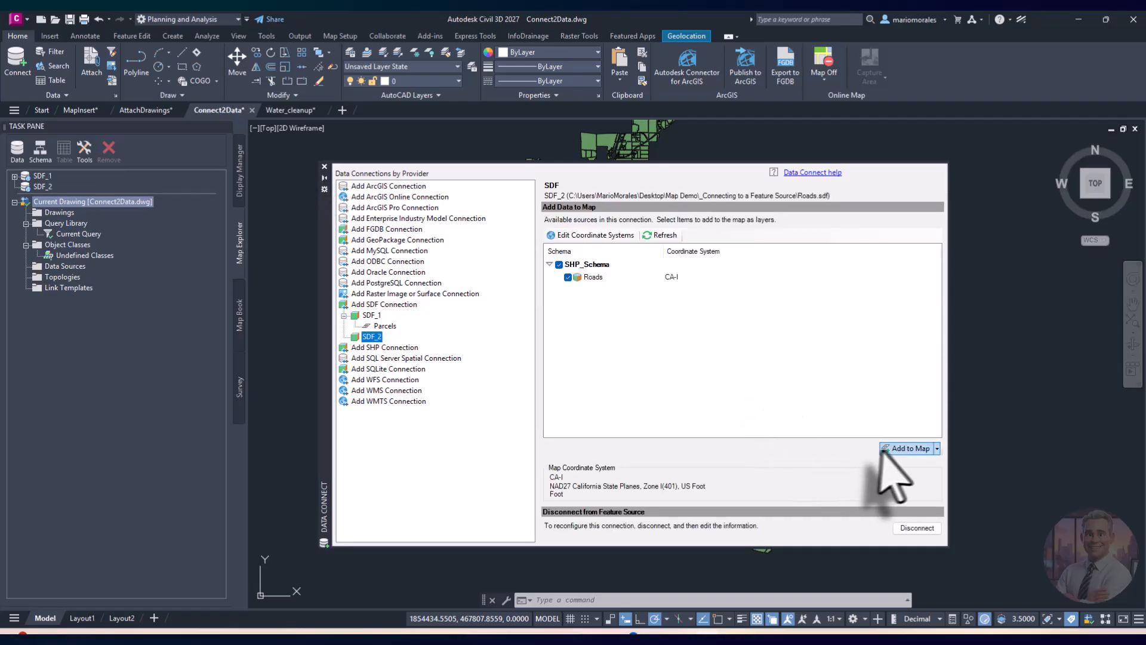
{"action": "left_click", "coordinate": [898, 447]}
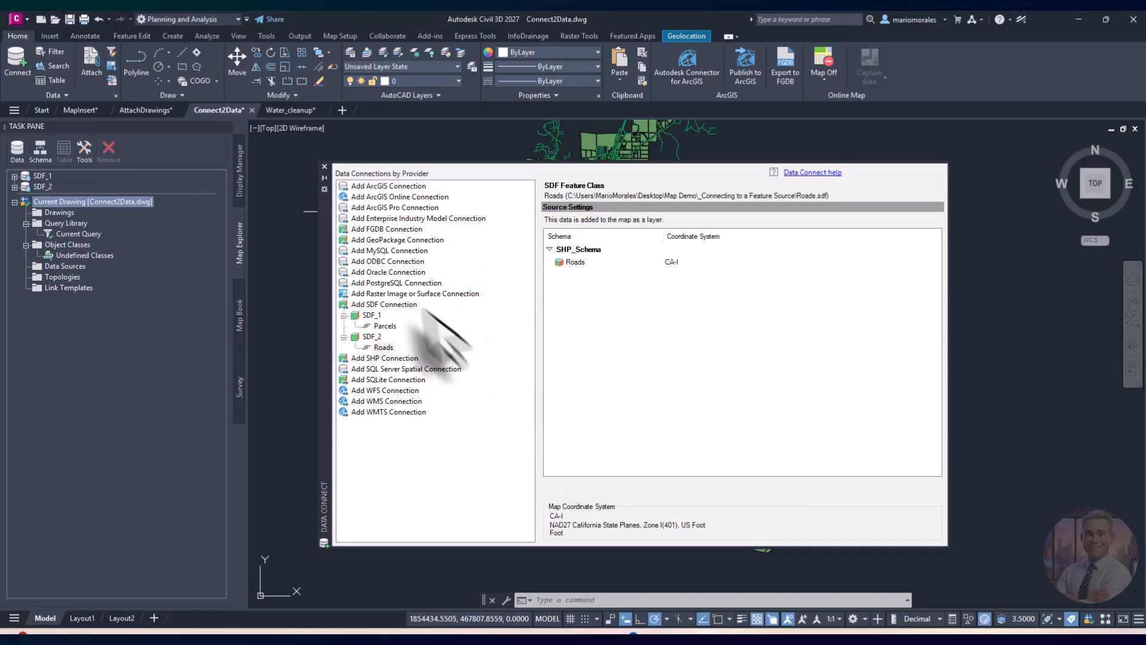
Step: Close Data Connect, zoom in on the road network, and show the Display Manager layer list
{"action": "left_click", "coordinate": [324, 166]}
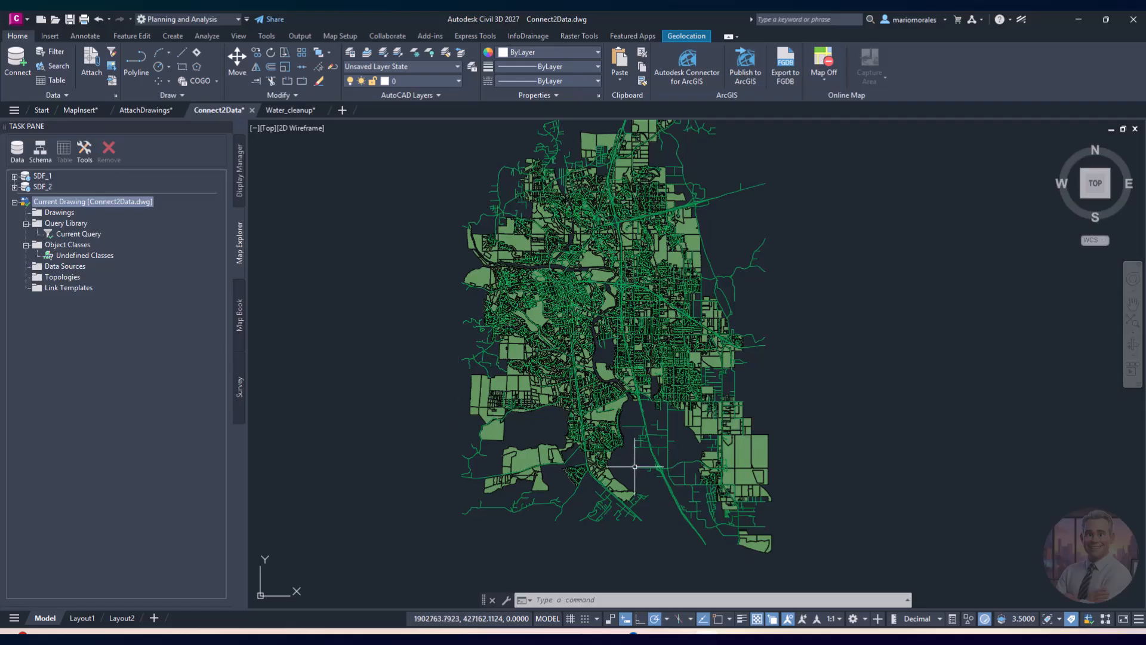
{"action": "scroll", "coordinate": [634, 467], "scroll_direction": "up", "scroll_amount": 1}
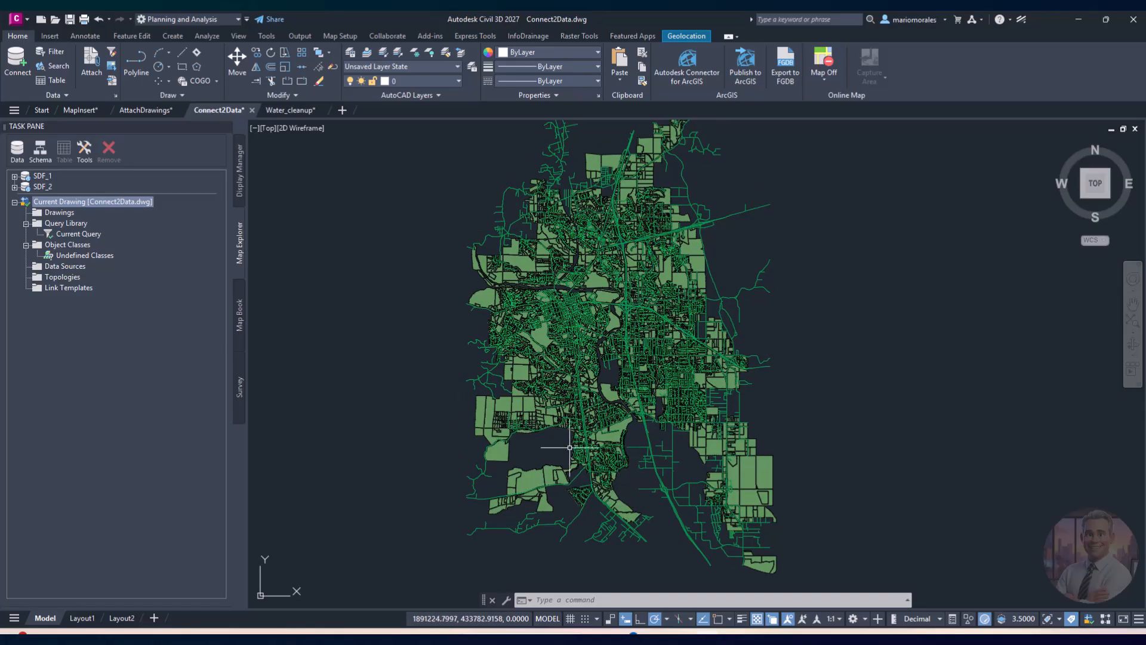
{"action": "middle_click_drag", "start_coordinate": [658, 484], "coordinate": [660, 465]}
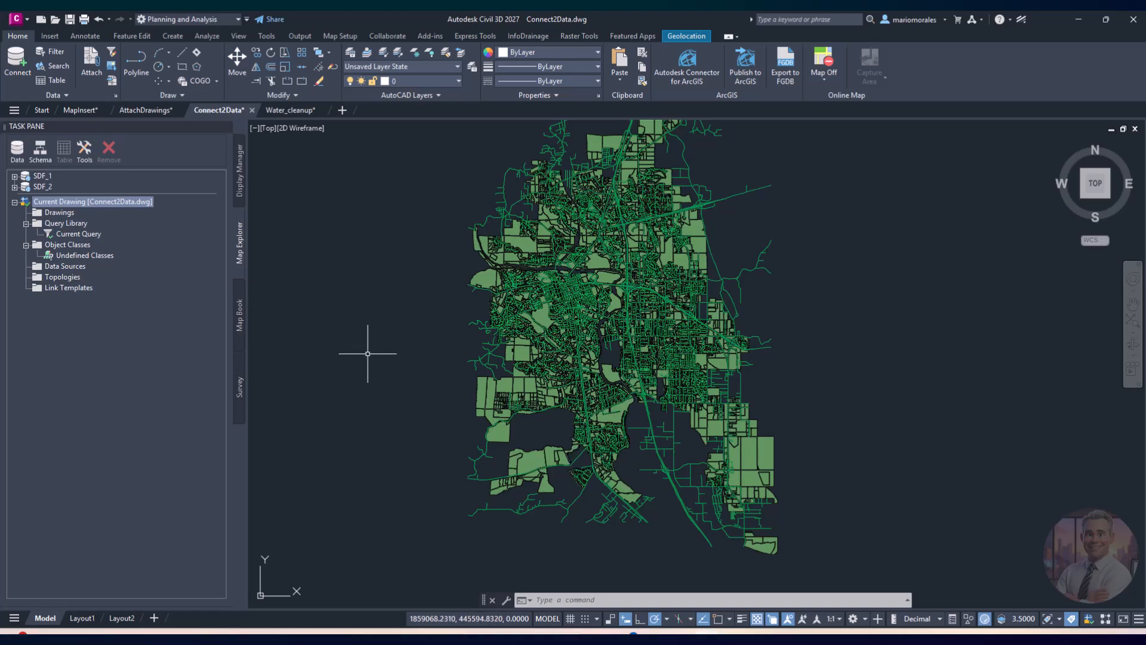
{"action": "left_click", "coordinate": [239, 168]}
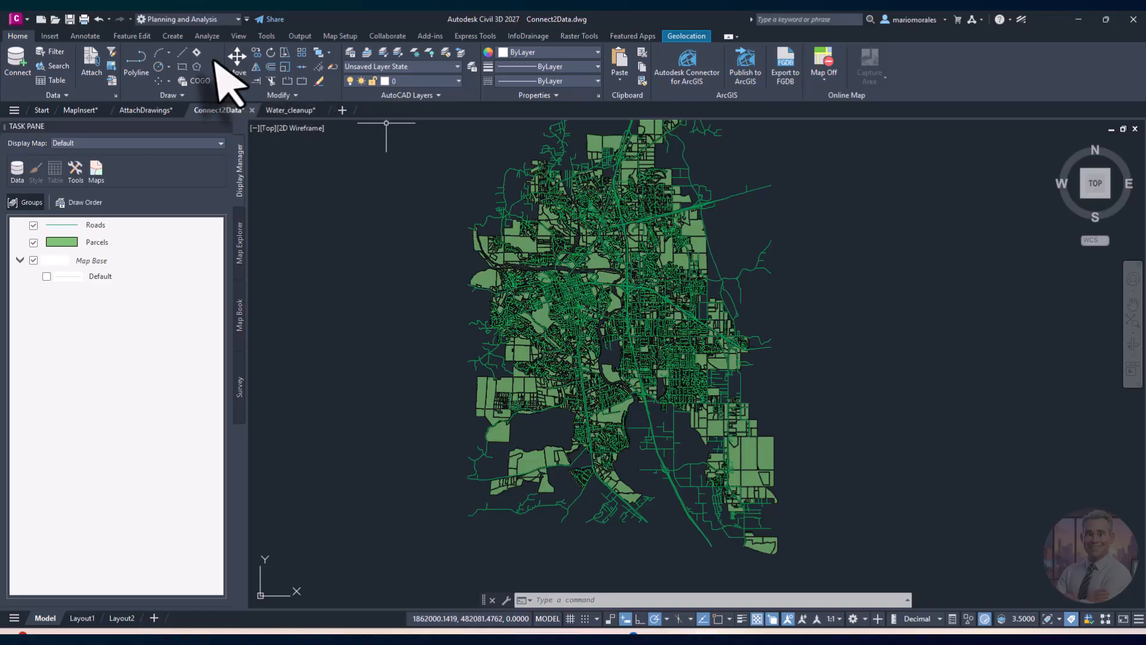
Step: Toggle the Map Task Pane off and back on from the View tab, then select Parcels
{"action": "left_click", "coordinate": [238, 36]}
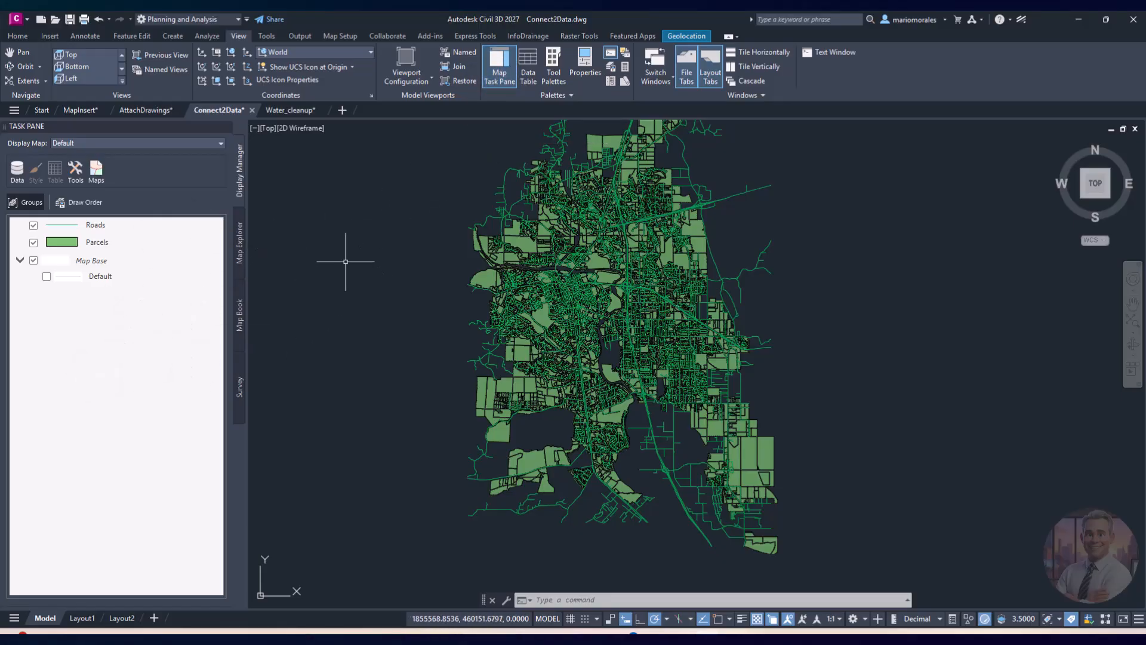
{"action": "left_click", "coordinate": [499, 67]}
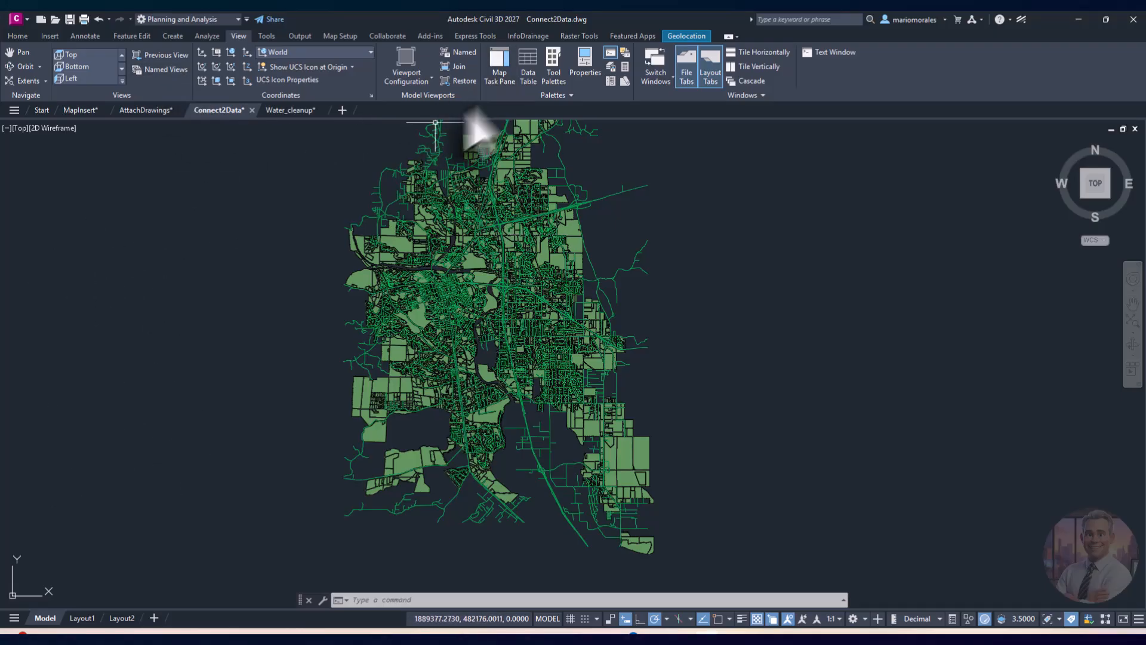
{"action": "left_click", "coordinate": [499, 68]}
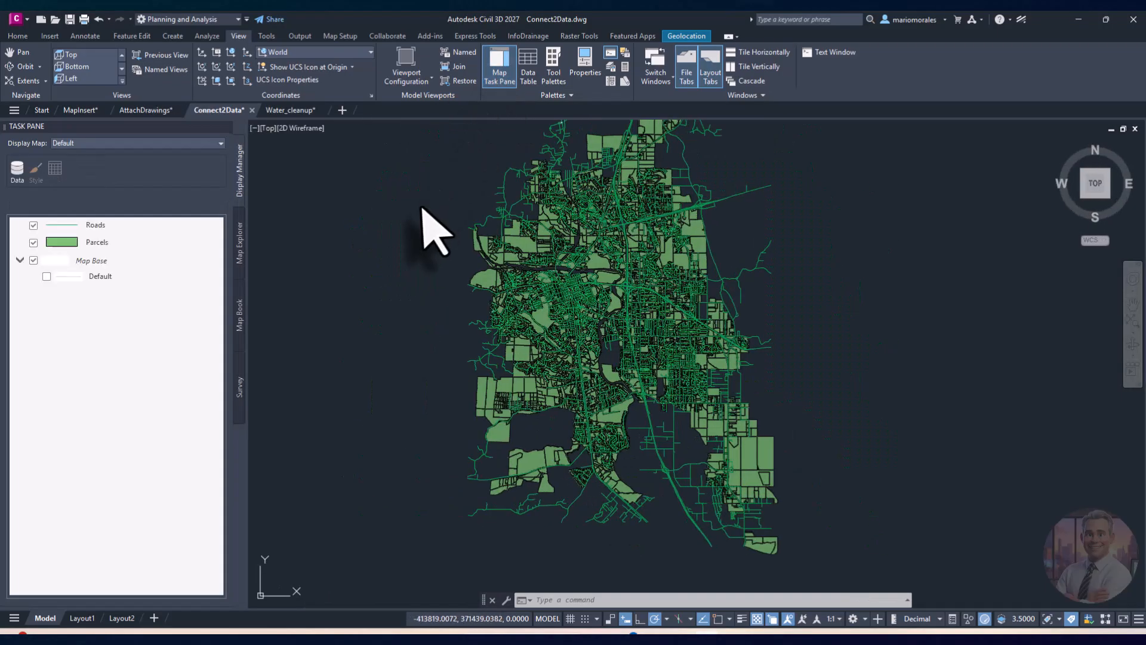
{"action": "left_click", "coordinate": [508, 76]}
{"action": "left_click", "coordinate": [502, 77]}
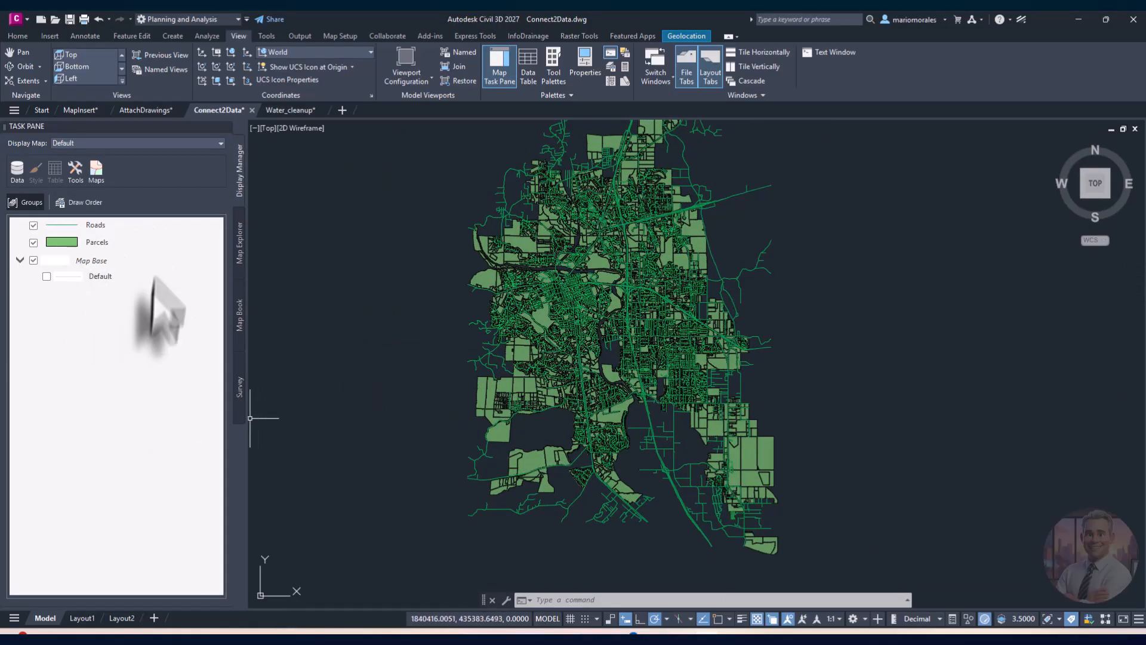
{"action": "left_click", "coordinate": [95, 245]}
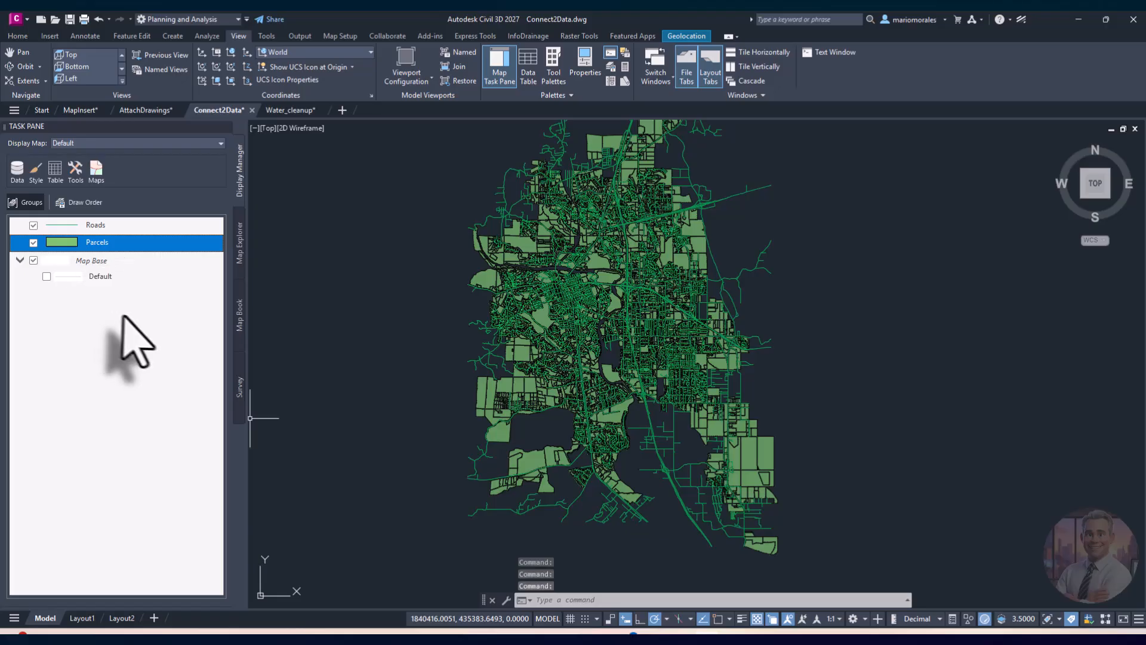
{"action": "left_click", "coordinate": [123, 227]}
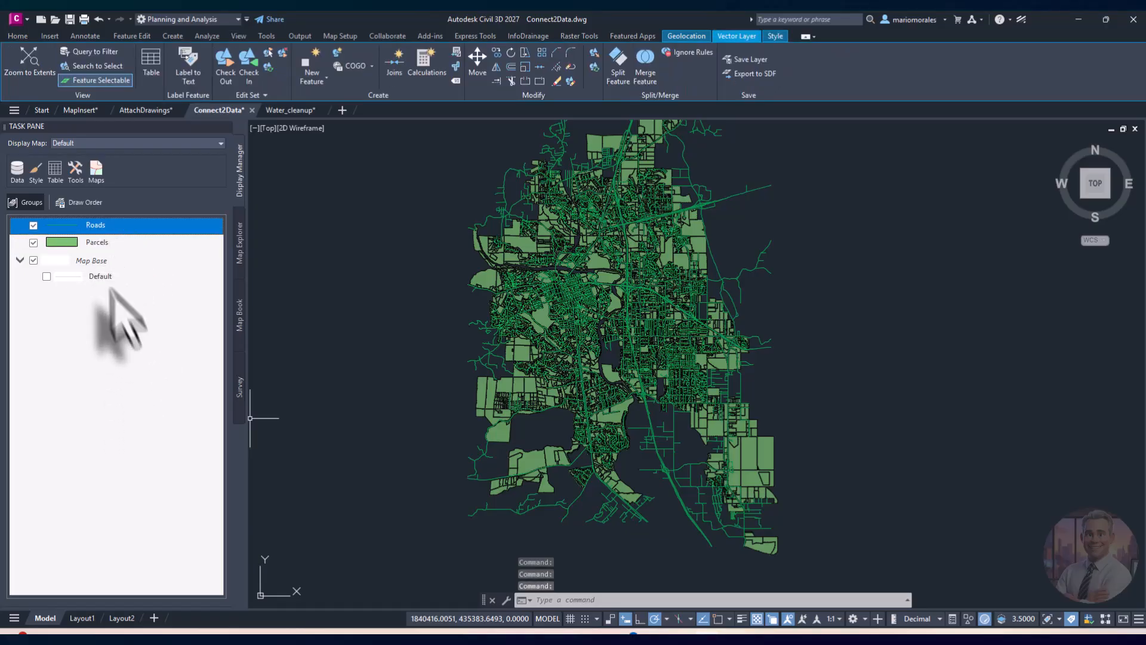
{"action": "left_click", "coordinate": [110, 243]}
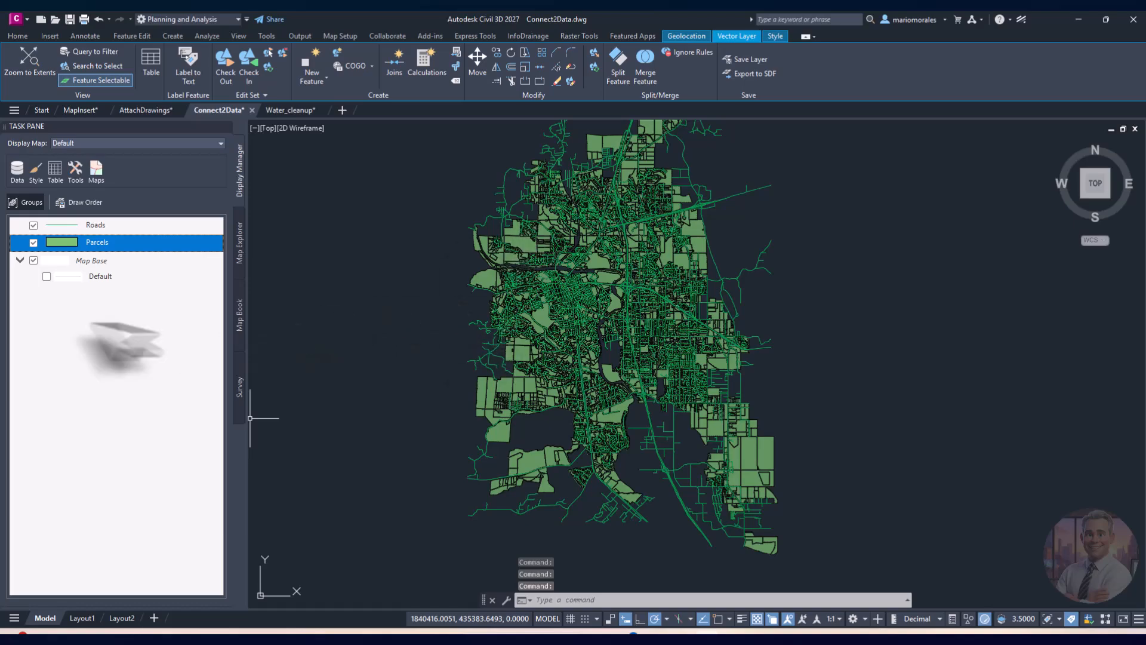
{"action": "left_click", "coordinate": [55, 171]}
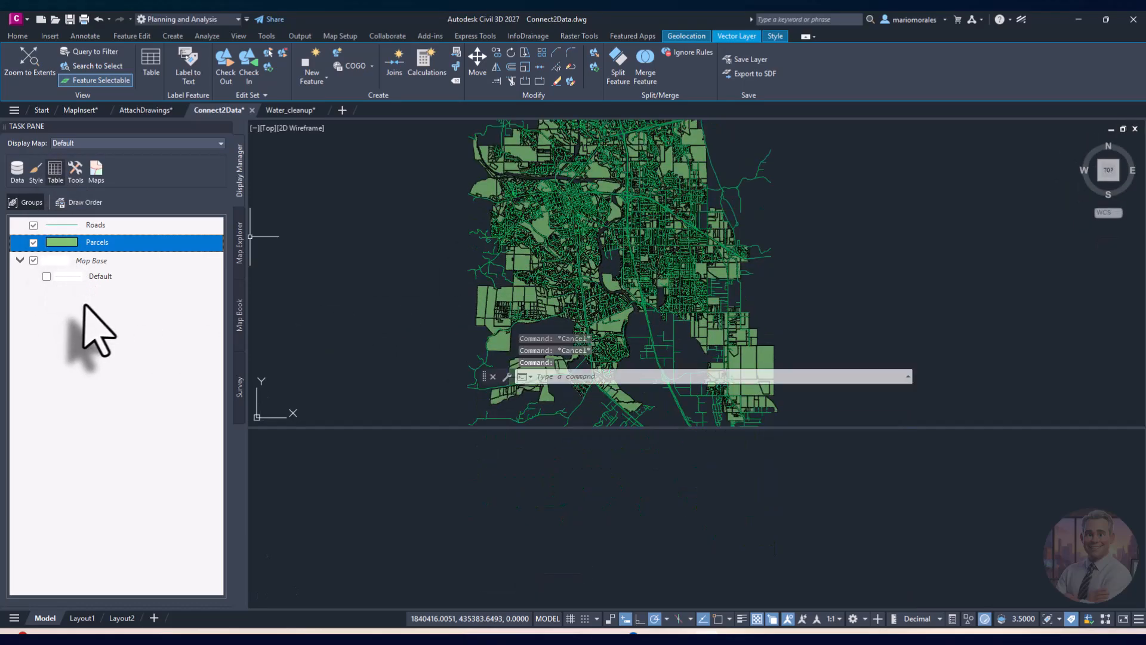
{"action": "scroll", "coordinate": [624, 526], "scroll_direction": "down", "scroll_amount": 10}
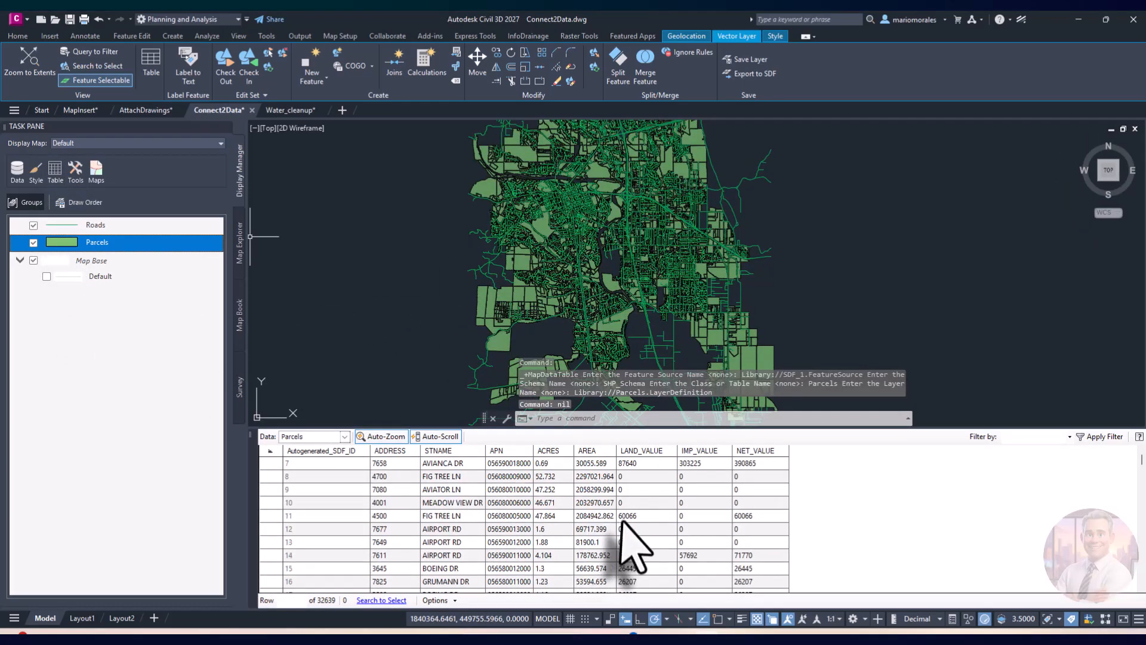
{"action": "scroll", "coordinate": [624, 526], "scroll_direction": "up", "scroll_amount": 10}
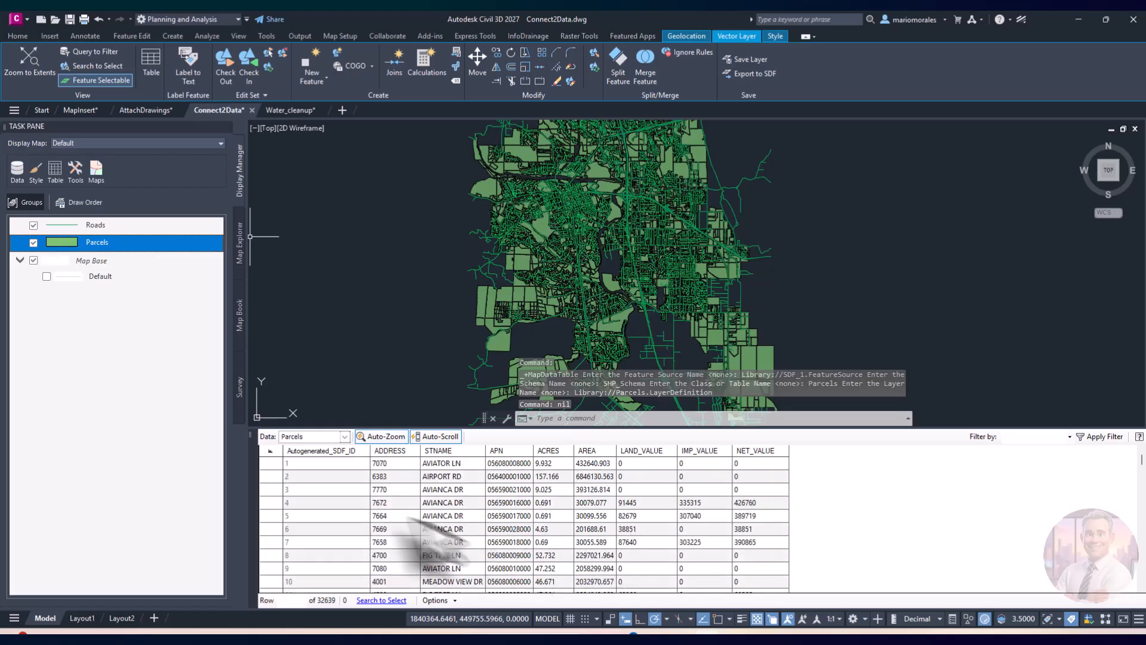
{"action": "left_click", "coordinate": [253, 436]}
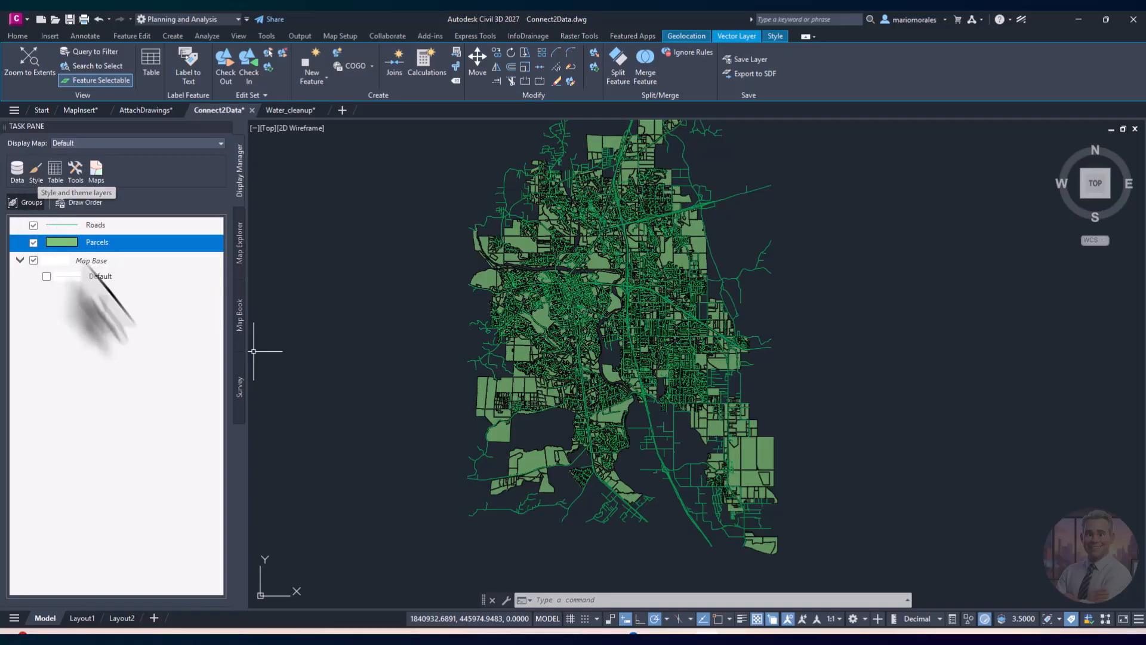
Step: Edit the Parcels default polygon style to delete the green fill and make the border red
{"action": "key", "text": "Escape"}
{"action": "key", "text": "Escape"}
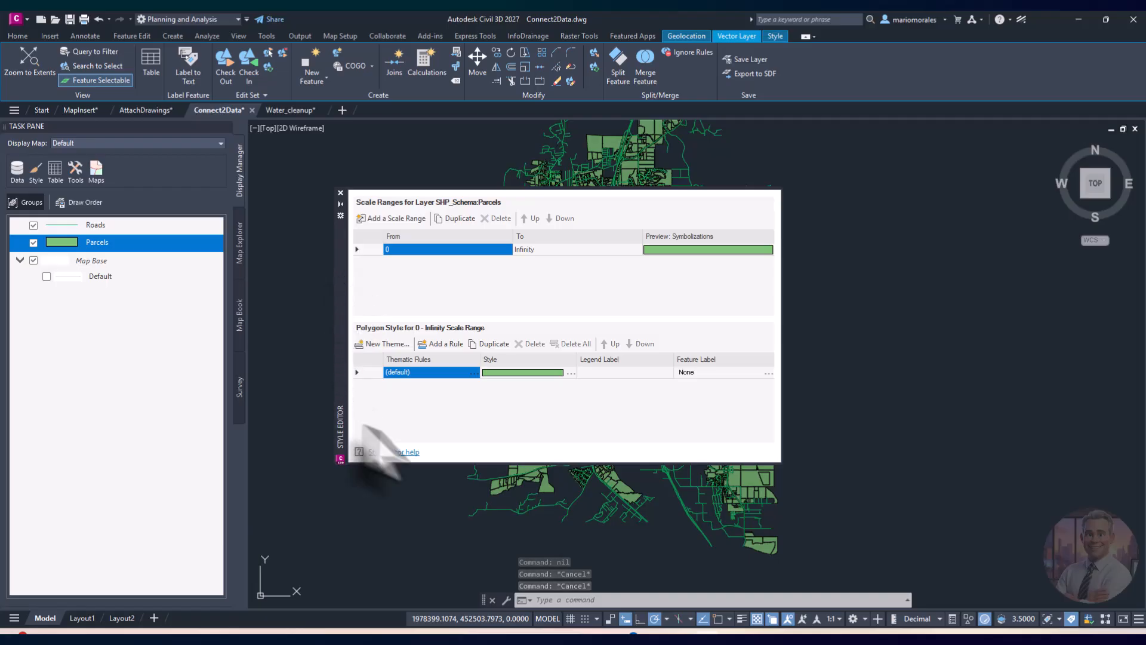
{"action": "left_click", "coordinate": [561, 372]}
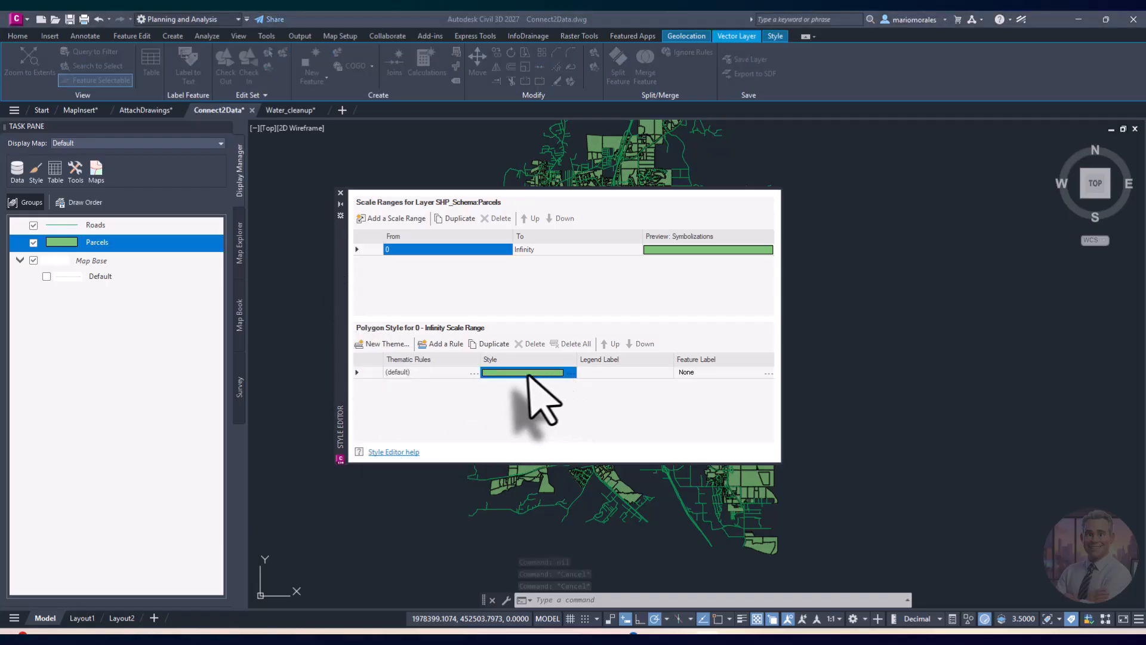
{"action": "left_click_drag", "start_coordinate": [1145, 192], "coordinate": [543, 190]}
{"action": "left_click", "coordinate": [567, 301]}
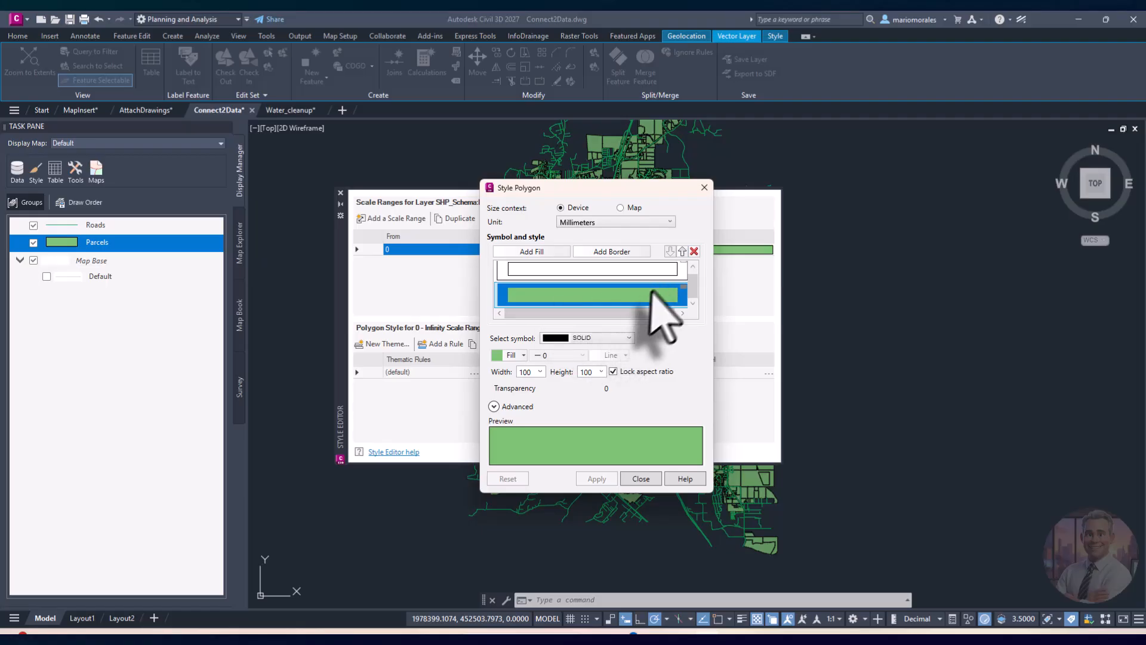
{"action": "left_click", "coordinate": [694, 250]}
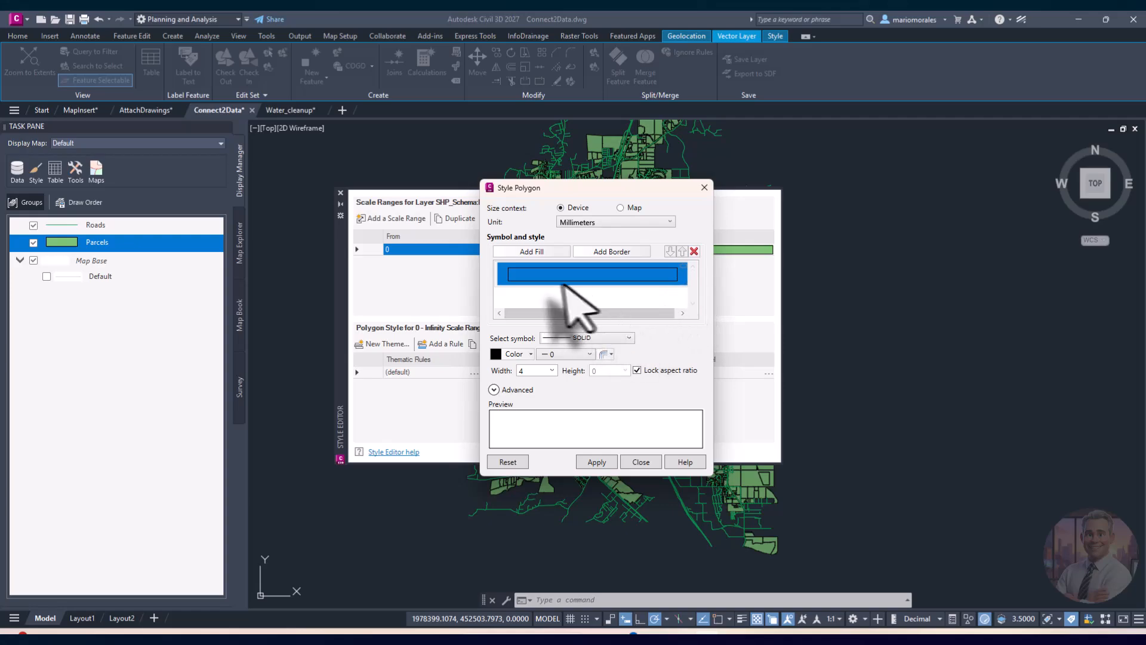
{"action": "left_click", "coordinate": [513, 354]}
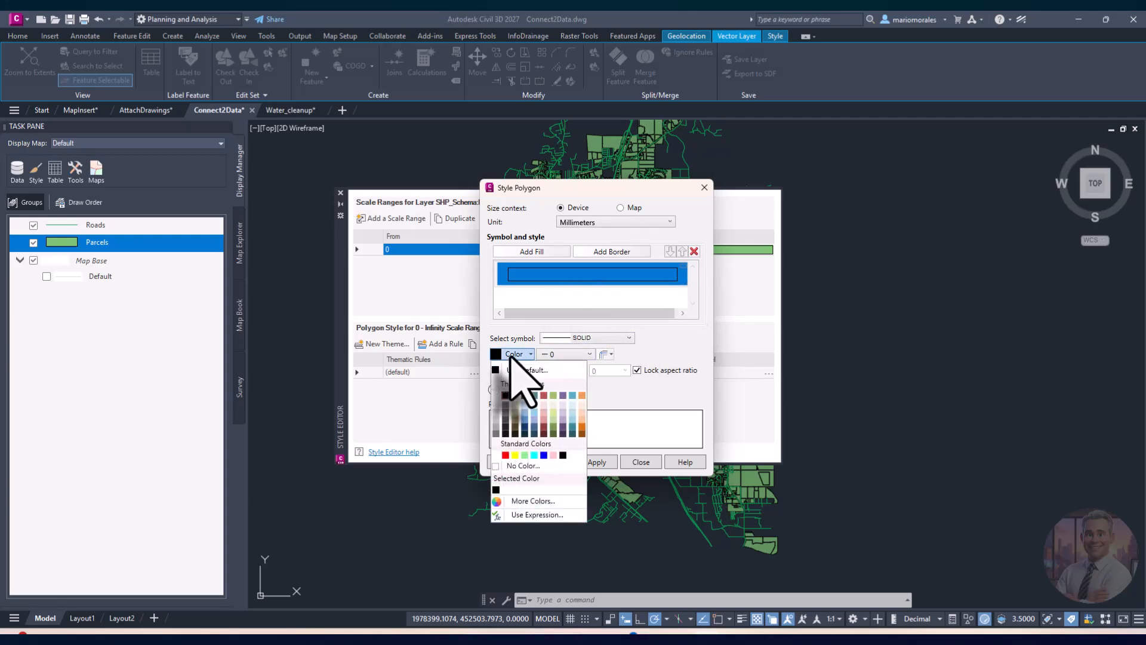
{"action": "left_click", "coordinate": [544, 396]}
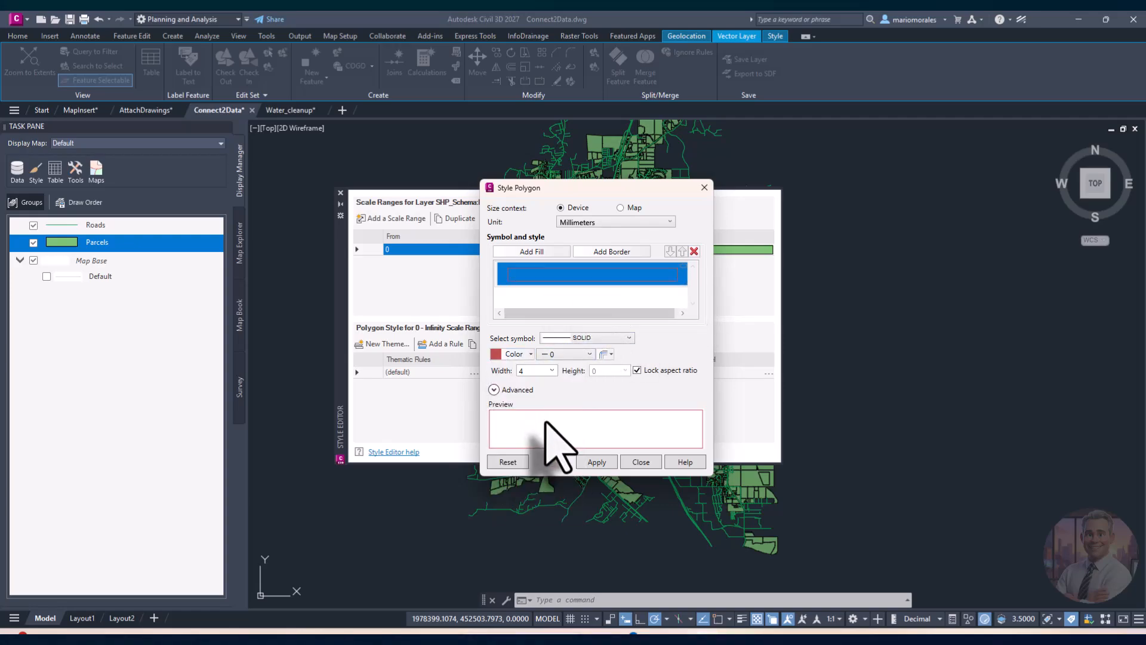
{"action": "left_click", "coordinate": [596, 462]}
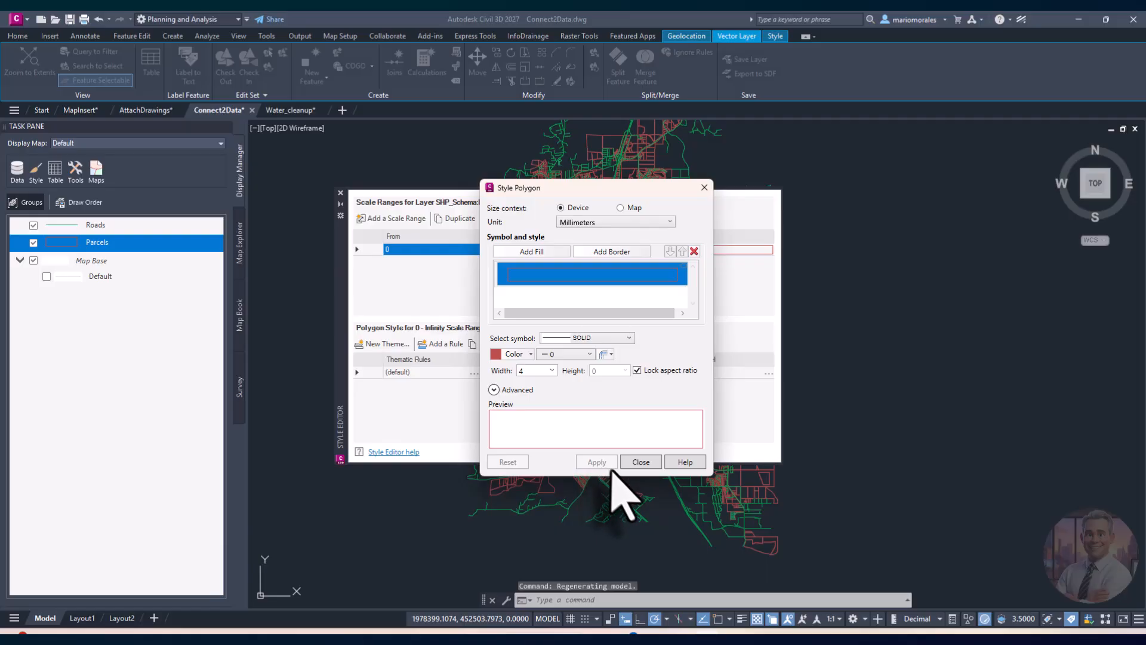
{"action": "left_click", "coordinate": [640, 463]}
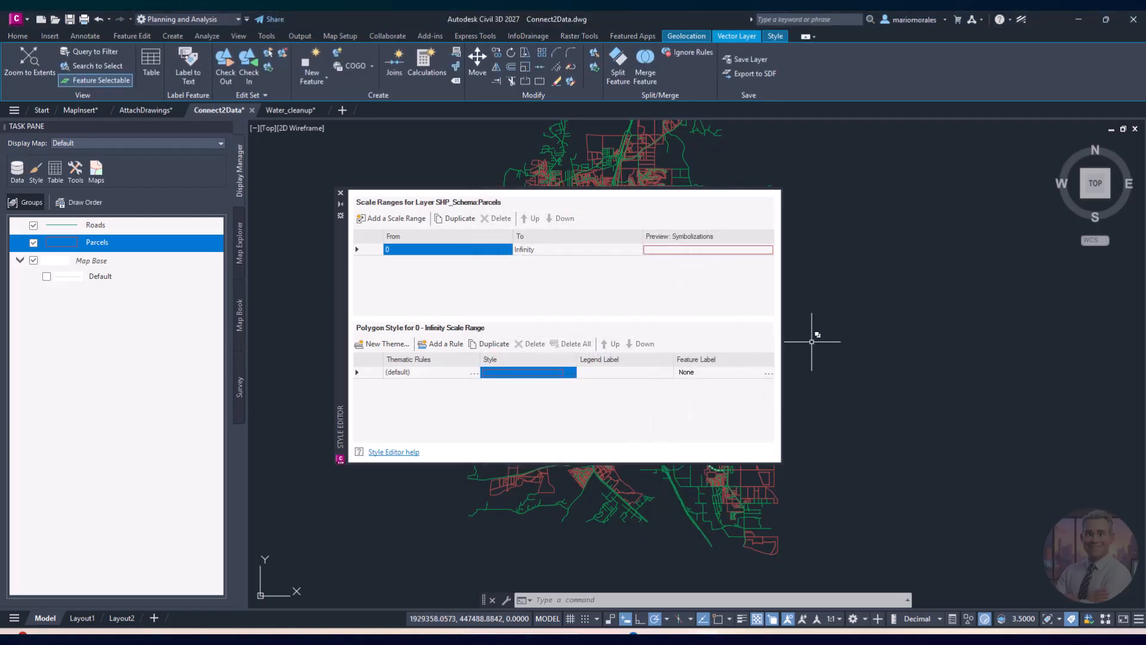
{"action": "middle_click_drag", "start_coordinate": [814, 362], "coordinate": [1037, 396]}
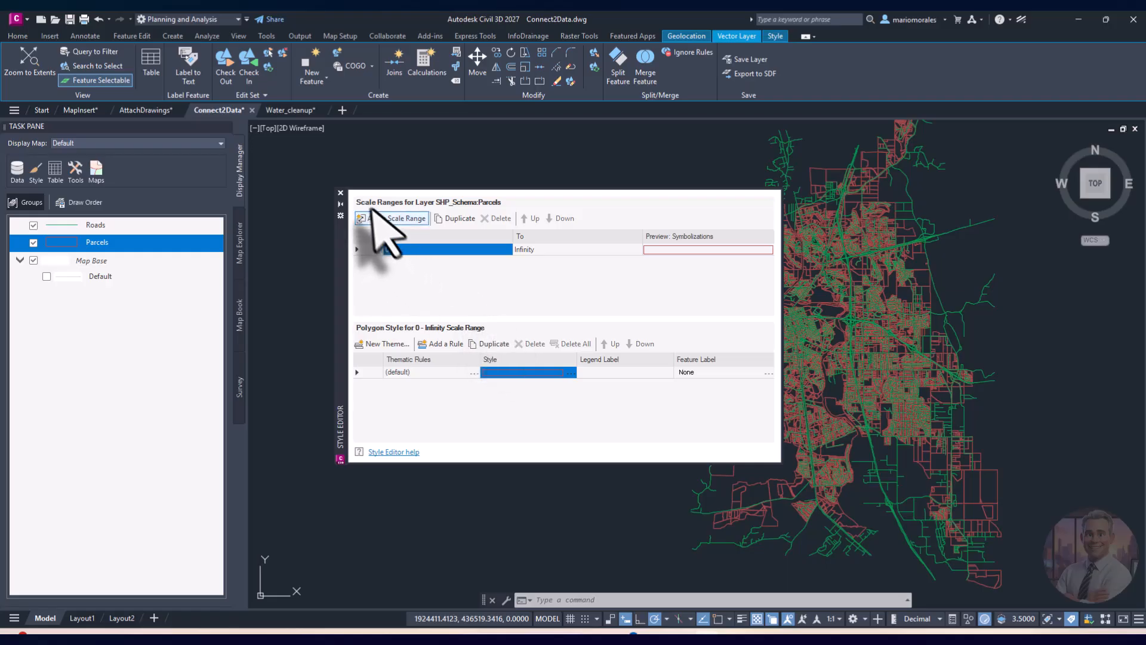
{"action": "left_click", "coordinate": [340, 193]}
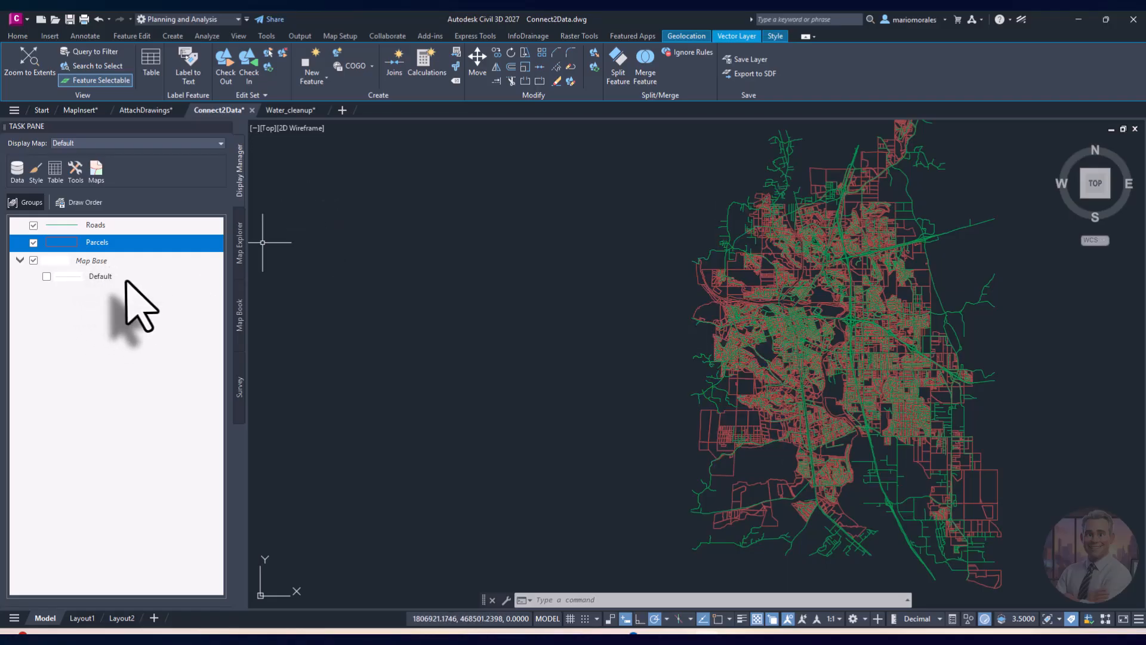
{"action": "middle_click_drag", "start_coordinate": [801, 388], "coordinate": [580, 365]}
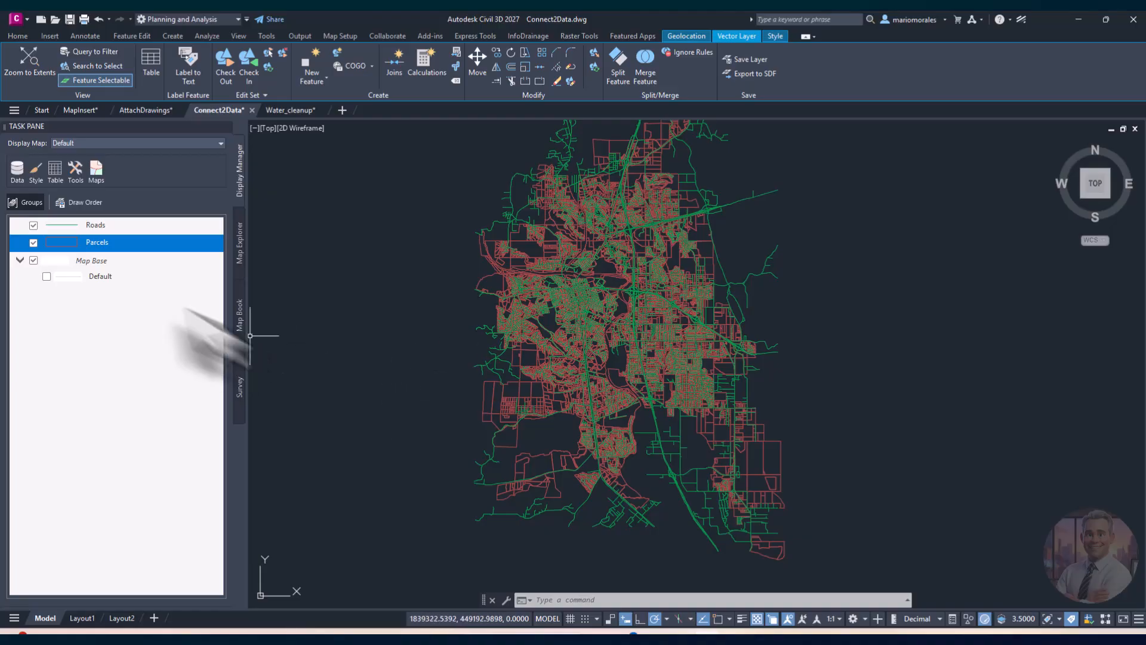
Step: Change the Roads default line style colour to yellow and close the Style Editor
{"action": "left_click", "coordinate": [96, 225]}
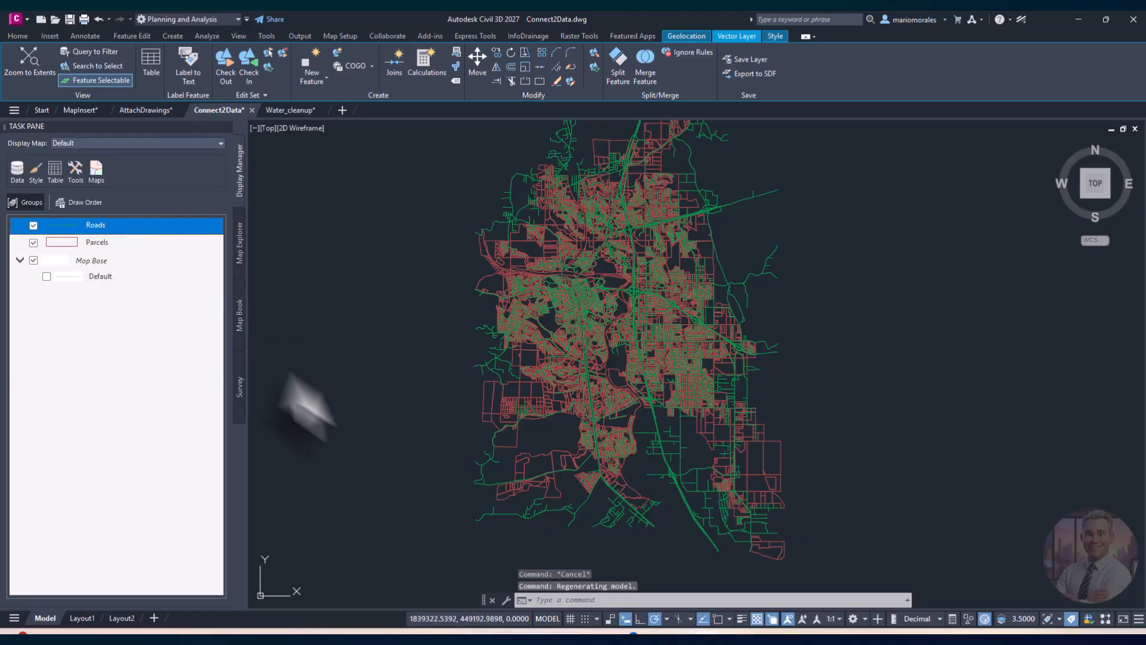
{"action": "left_click", "coordinate": [36, 170]}
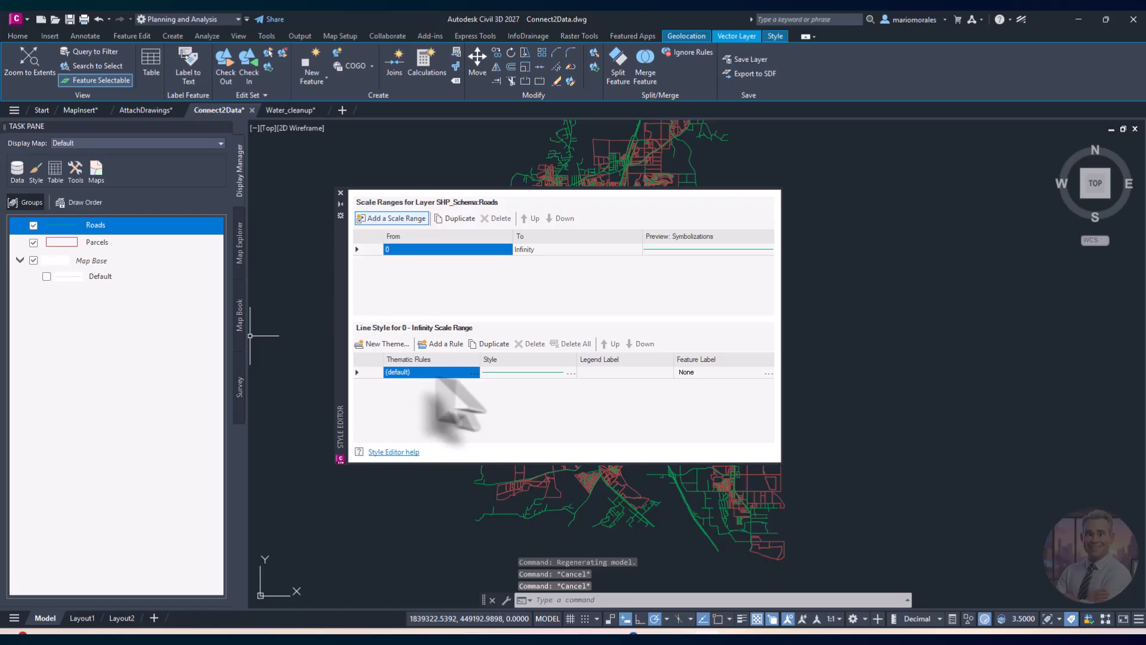
{"action": "left_click", "coordinate": [566, 373]}
{"action": "left_click", "coordinate": [571, 374]}
{"action": "left_click", "coordinate": [511, 355]}
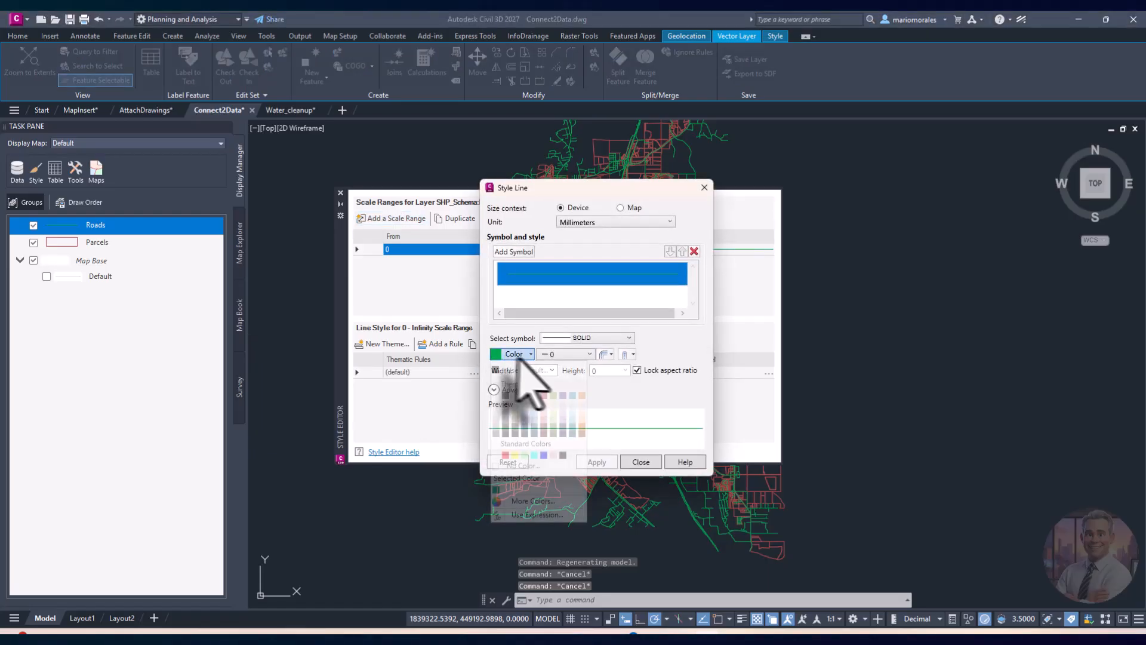
{"action": "left_click", "coordinate": [514, 455]}
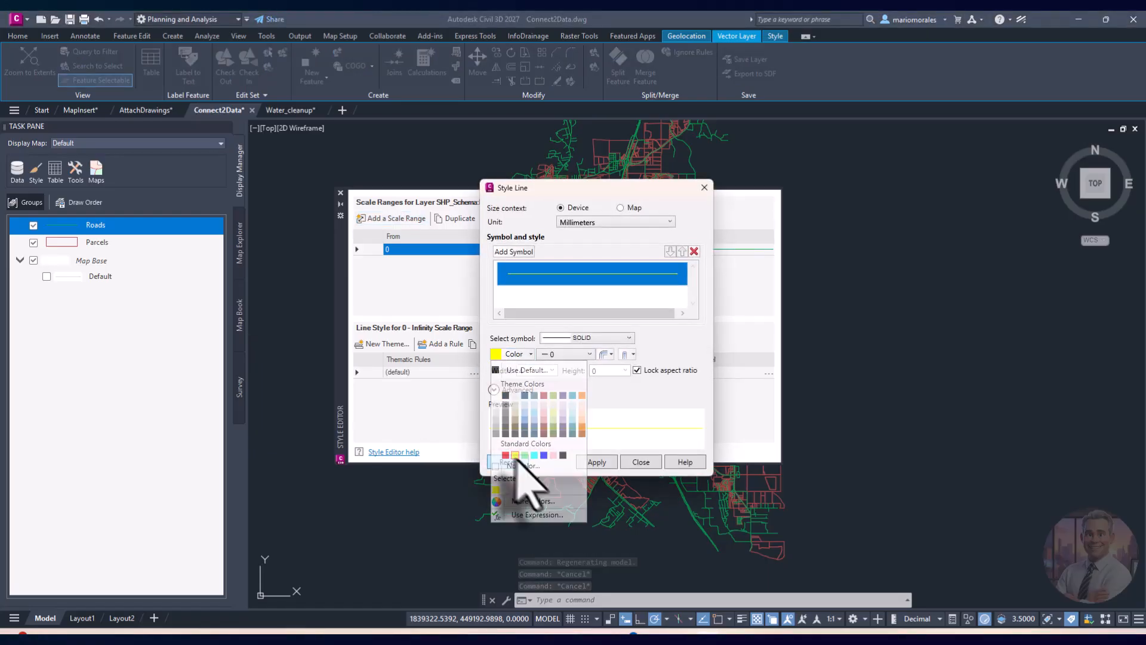
{"action": "left_click", "coordinate": [596, 462]}
{"action": "left_click", "coordinate": [640, 462]}
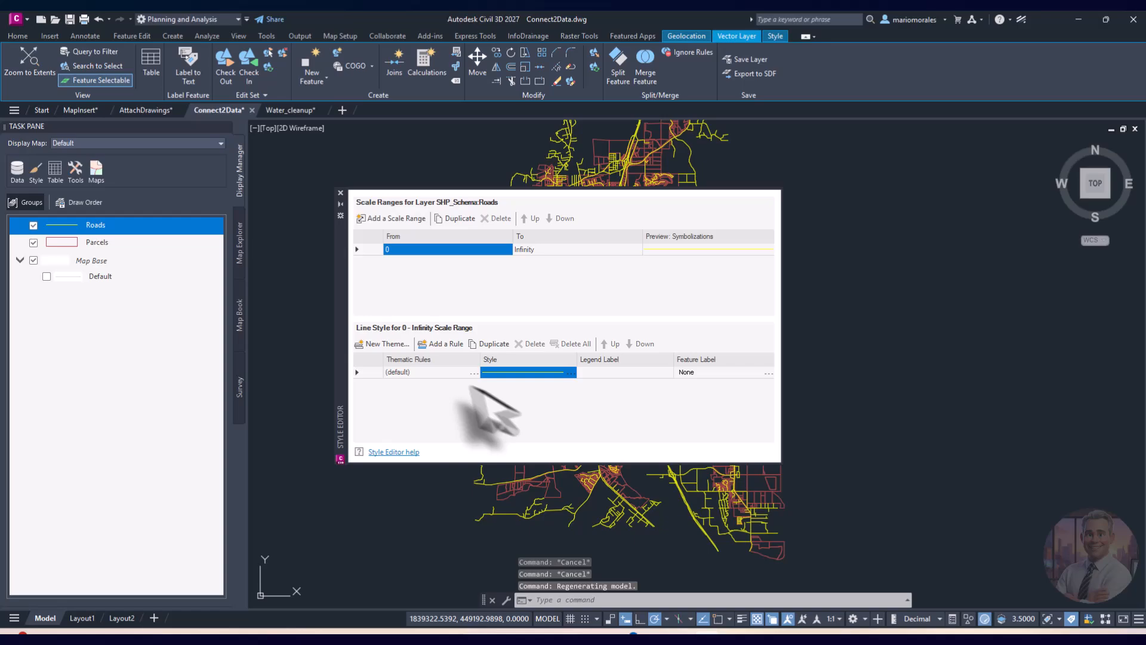
{"action": "left_click", "coordinate": [340, 193]}
Step: Pan and zoom into a neighbourhood close-up of yellow roads and red parcel lots
{"action": "middle_click_drag", "start_coordinate": [669, 418], "coordinate": [618, 406]}
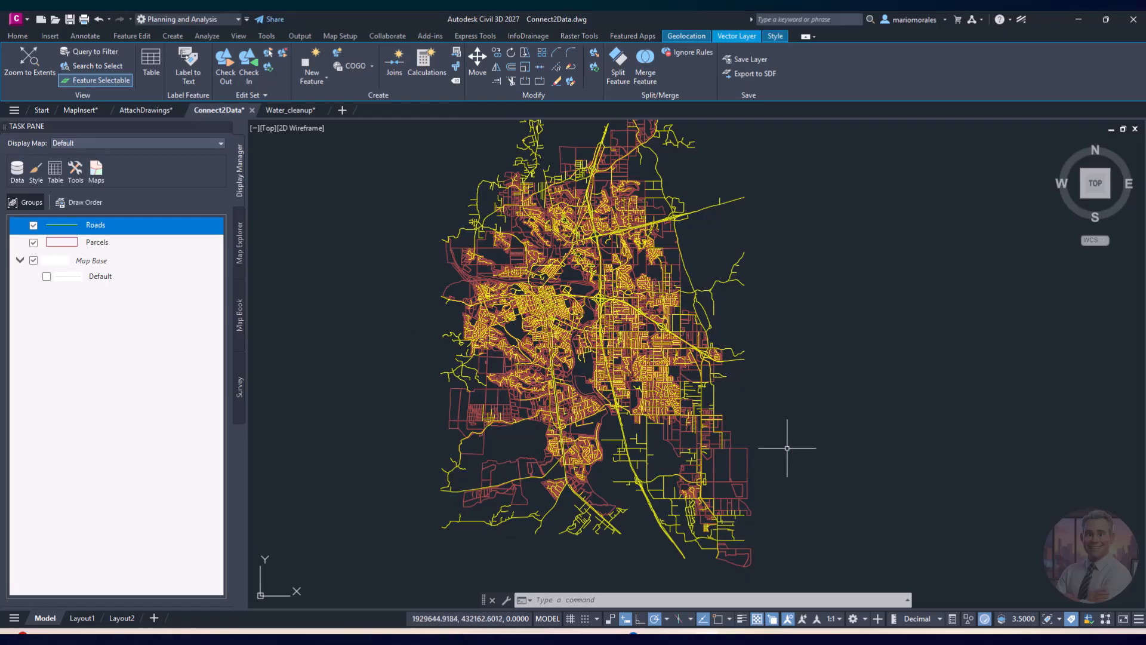
{"action": "scroll", "coordinate": [680, 444], "scroll_direction": "up", "scroll_amount": 5}
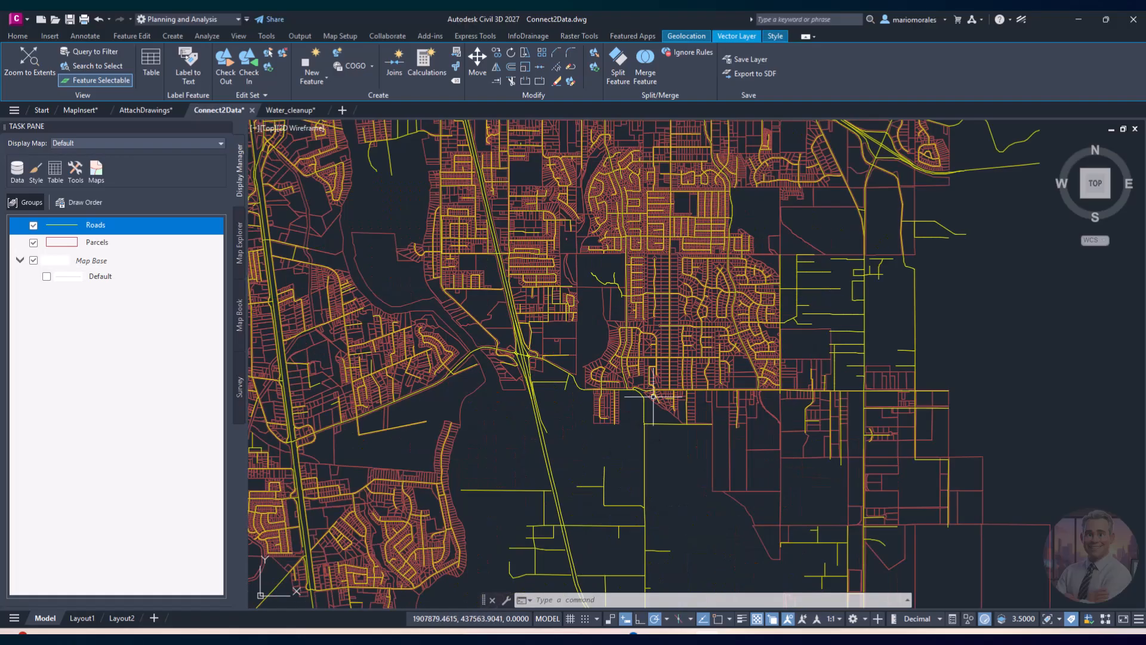
{"action": "scroll", "coordinate": [675, 343], "scroll_direction": "up", "scroll_amount": 4}
{"action": "middle_click_drag", "start_coordinate": [681, 363], "coordinate": [593, 424]}
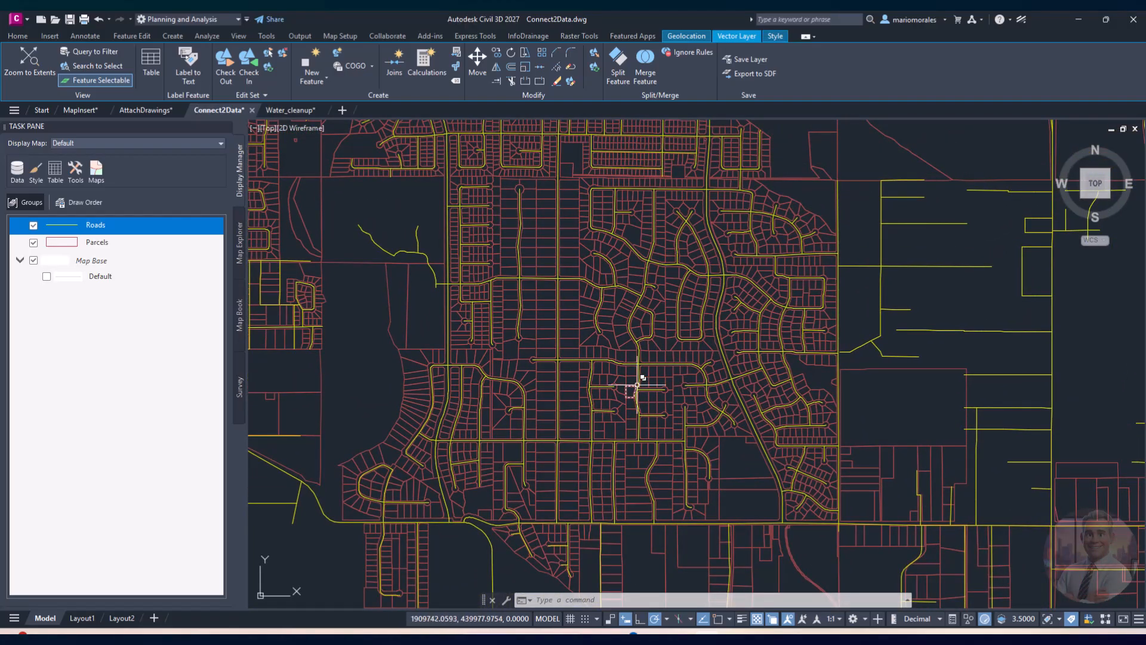
{"action": "scroll", "coordinate": [637, 385], "scroll_direction": "down", "scroll_amount": 4}
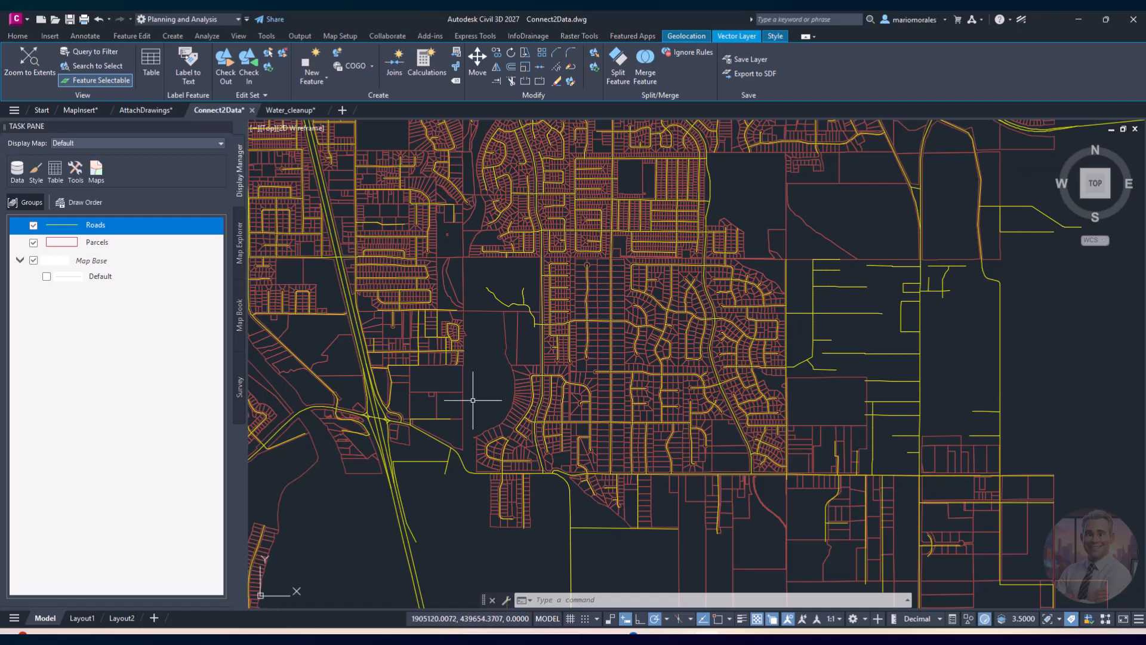
{"action": "scroll", "coordinate": [618, 416], "scroll_direction": "up", "scroll_amount": 2}
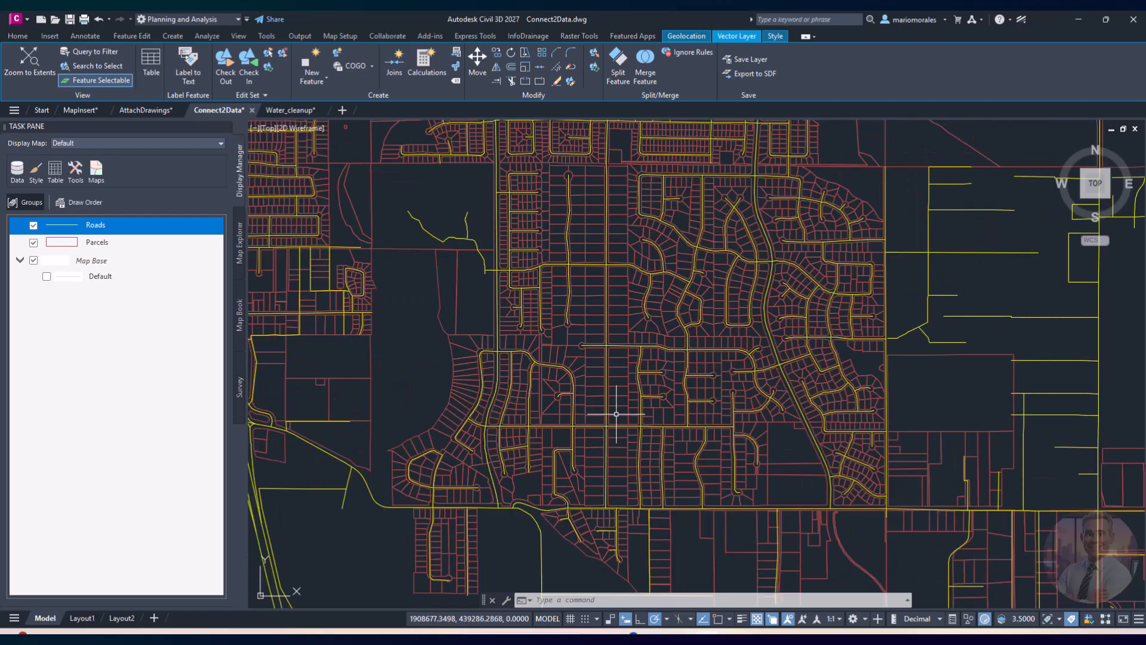
{"action": "scroll", "coordinate": [610, 410], "scroll_direction": "down", "scroll_amount": 2}
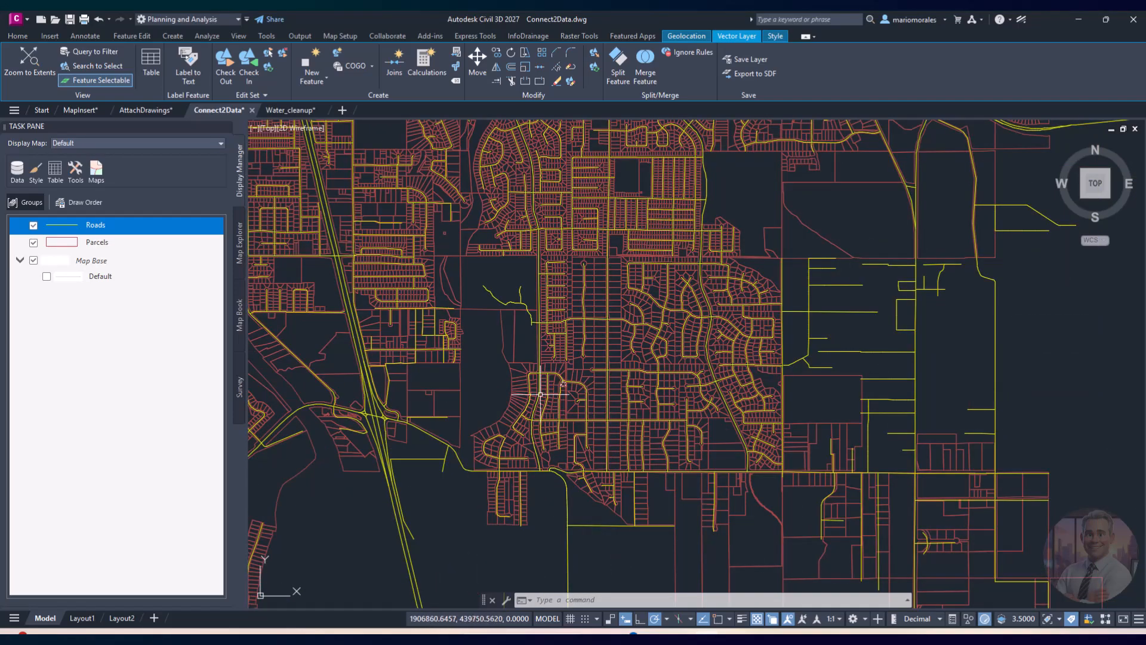
Step: Add a yellow ST_NAME text label to the Roads style, adjust its vertical alignment, and apply it
{"action": "left_click", "coordinate": [36, 171]}
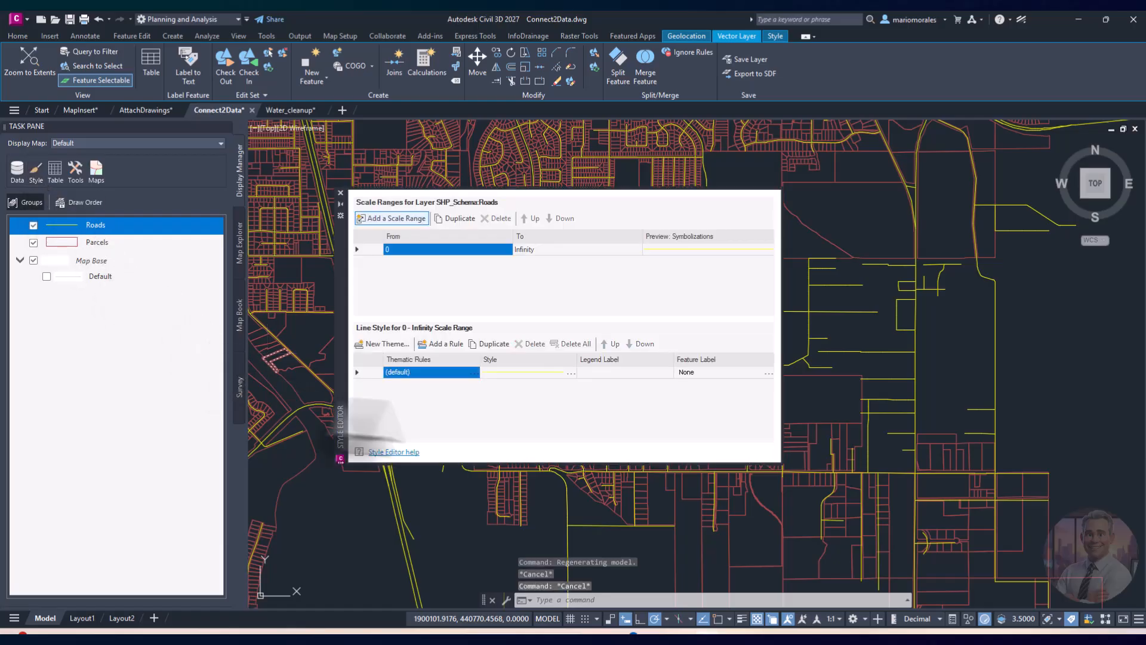
{"action": "left_click", "coordinate": [768, 372]}
{"action": "left_click", "coordinate": [769, 373]}
{"action": "left_click", "coordinate": [513, 251]}
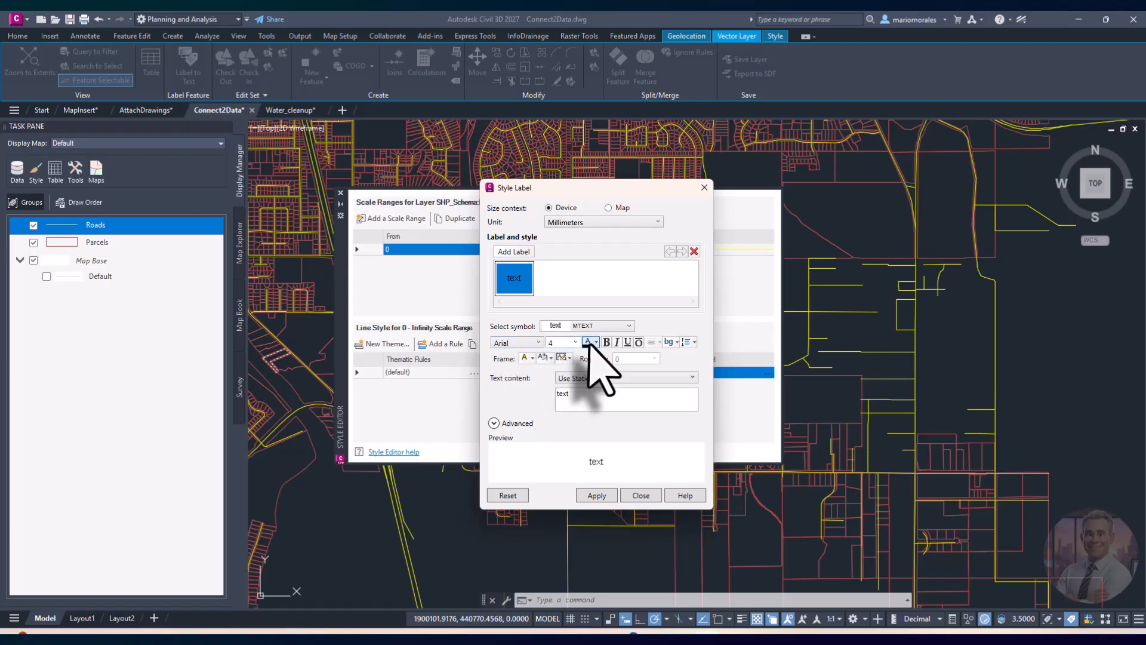
{"action": "left_click", "coordinate": [590, 342]}
{"action": "left_click", "coordinate": [607, 444]}
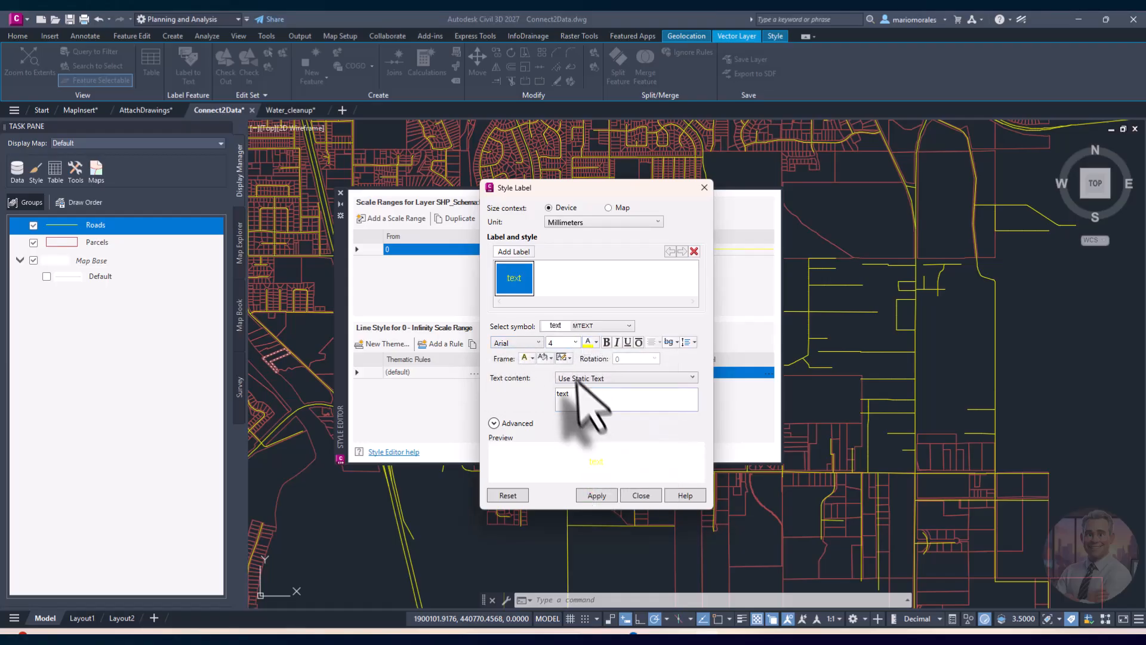
{"action": "left_click", "coordinate": [608, 380]}
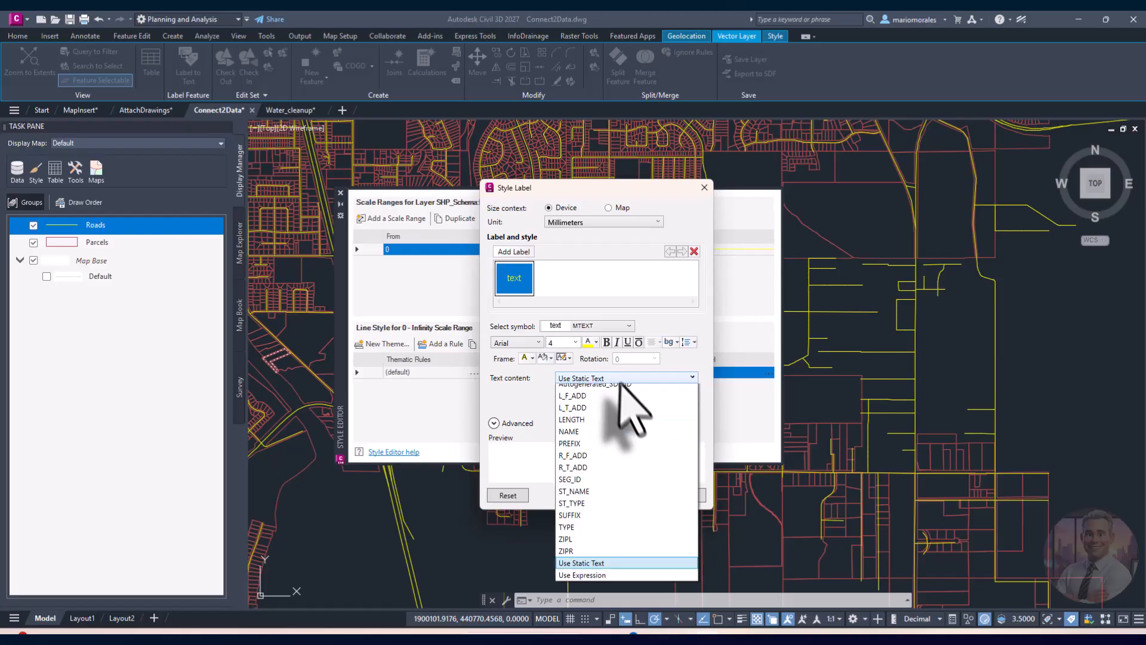
{"action": "left_click", "coordinate": [613, 499]}
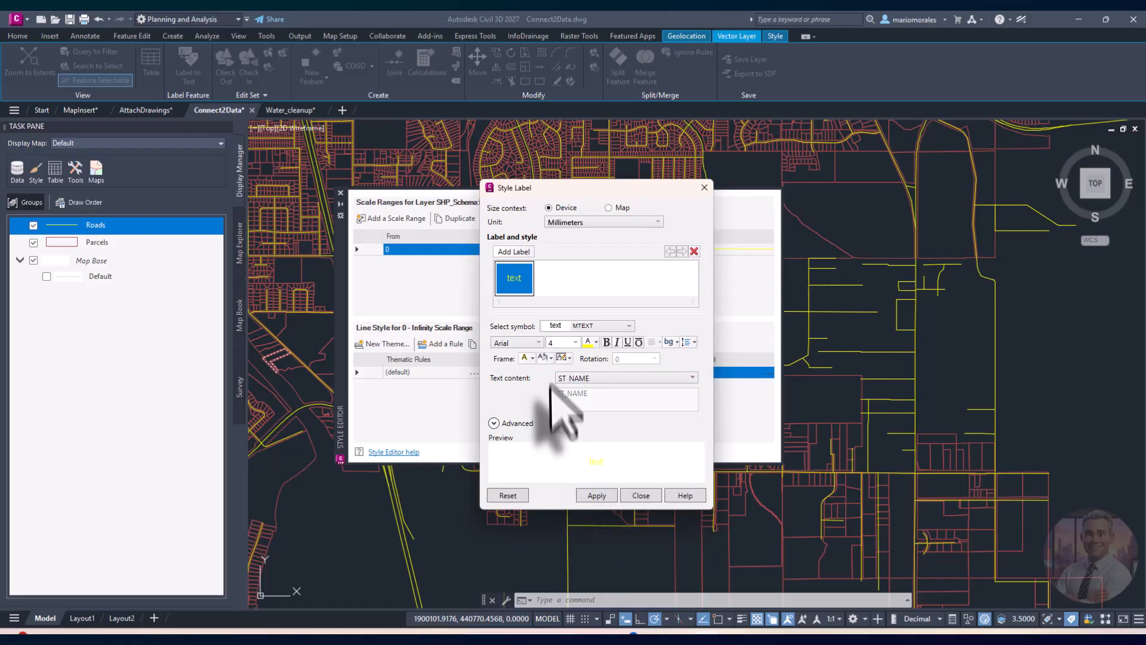
{"action": "left_click", "coordinate": [675, 344]}
{"action": "left_click", "coordinate": [682, 356]}
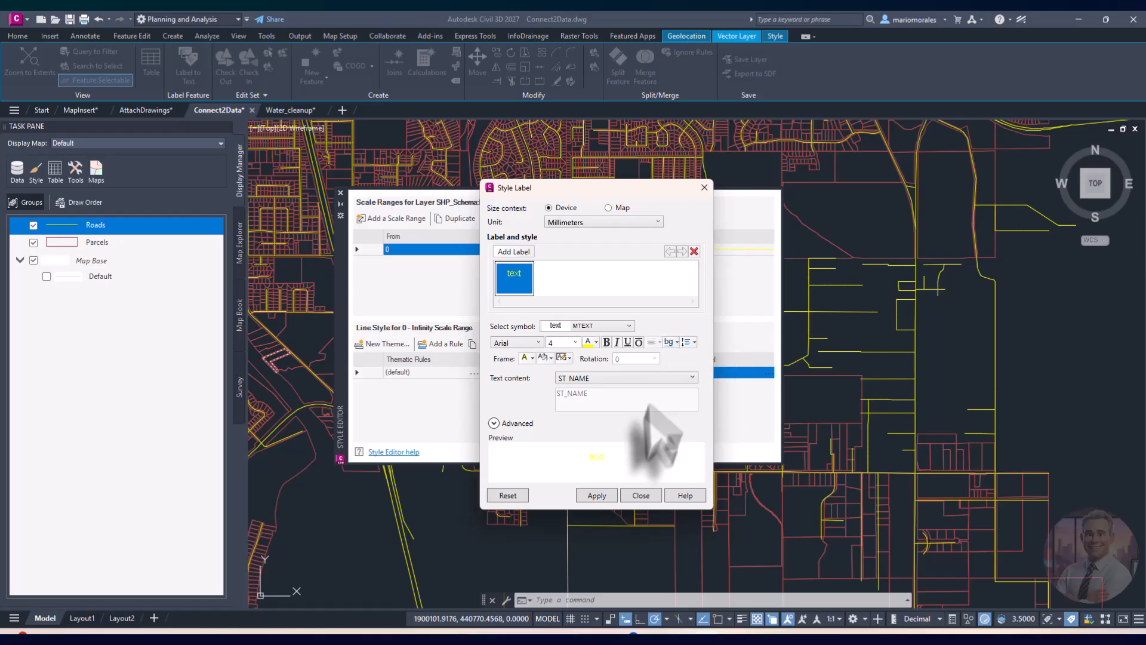
{"action": "left_click", "coordinate": [597, 495]}
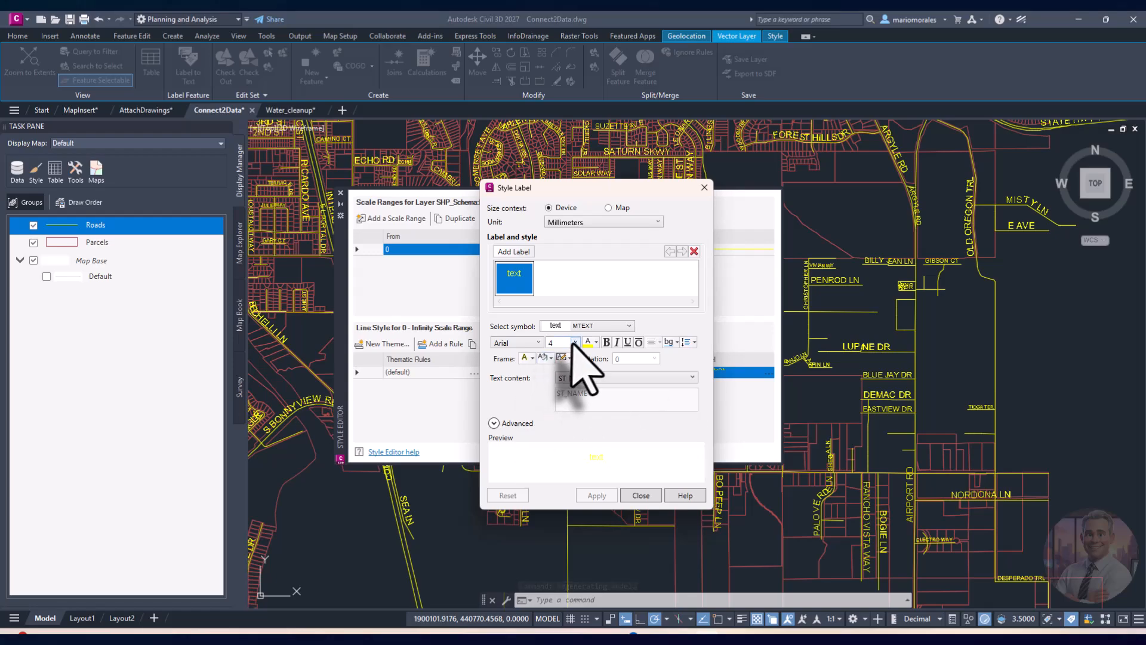
Step: Reduce the road label text size to 3, apply it, and close the Style Editor
{"action": "left_click", "coordinate": [575, 343]}
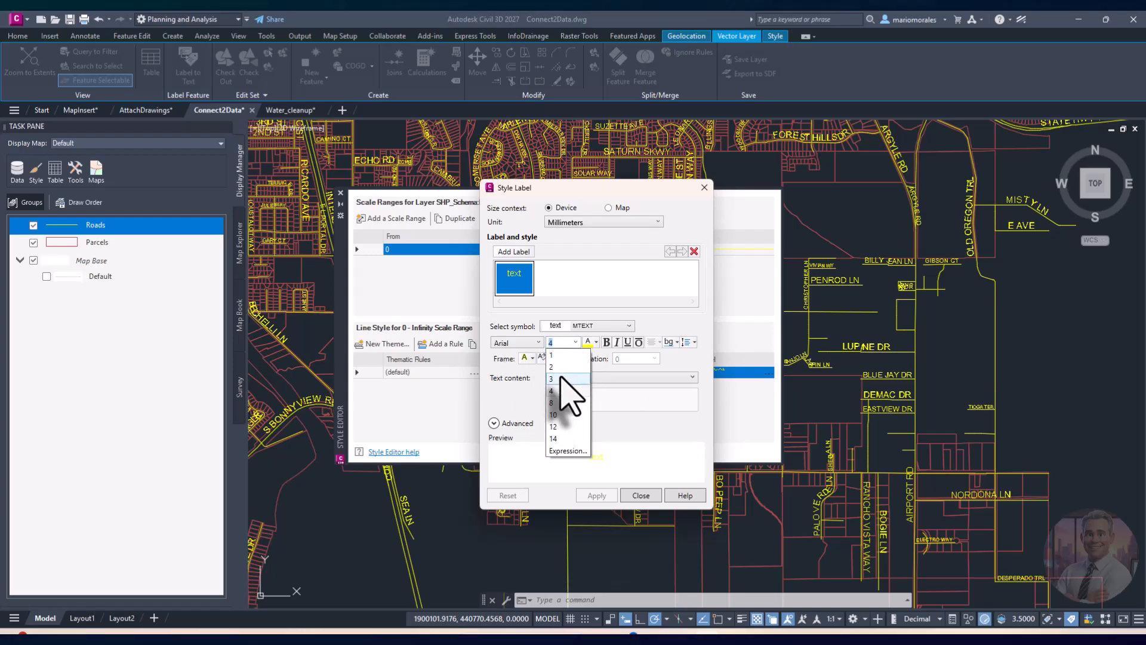
{"action": "left_click", "coordinate": [561, 379]}
{"action": "left_click", "coordinate": [600, 496]}
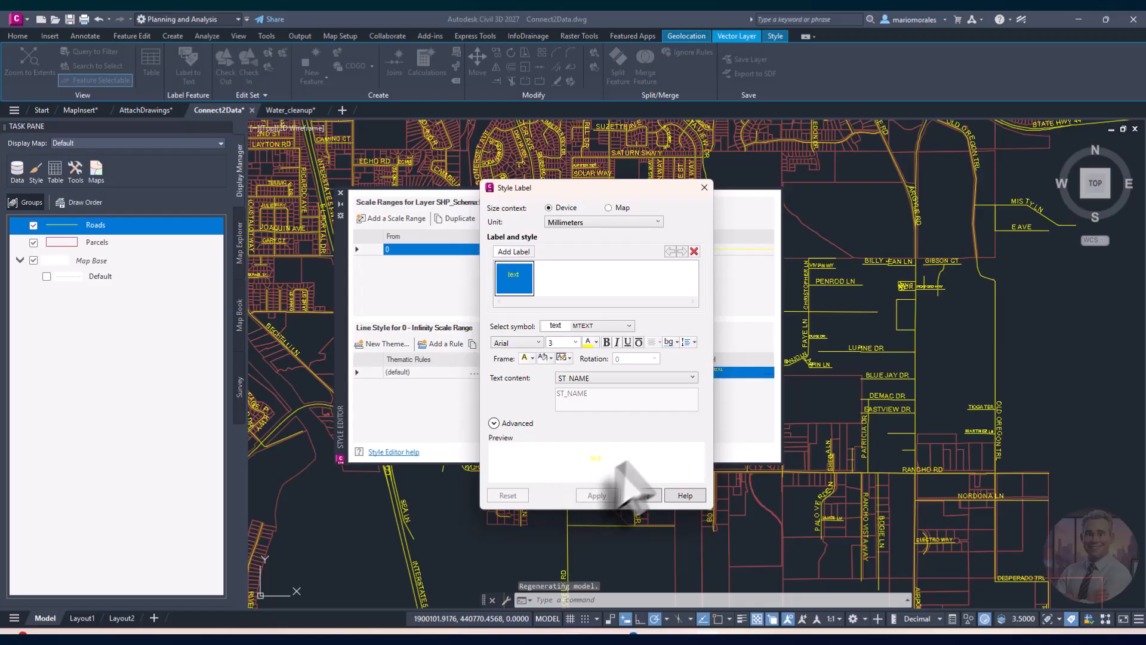
{"action": "left_click", "coordinate": [642, 495]}
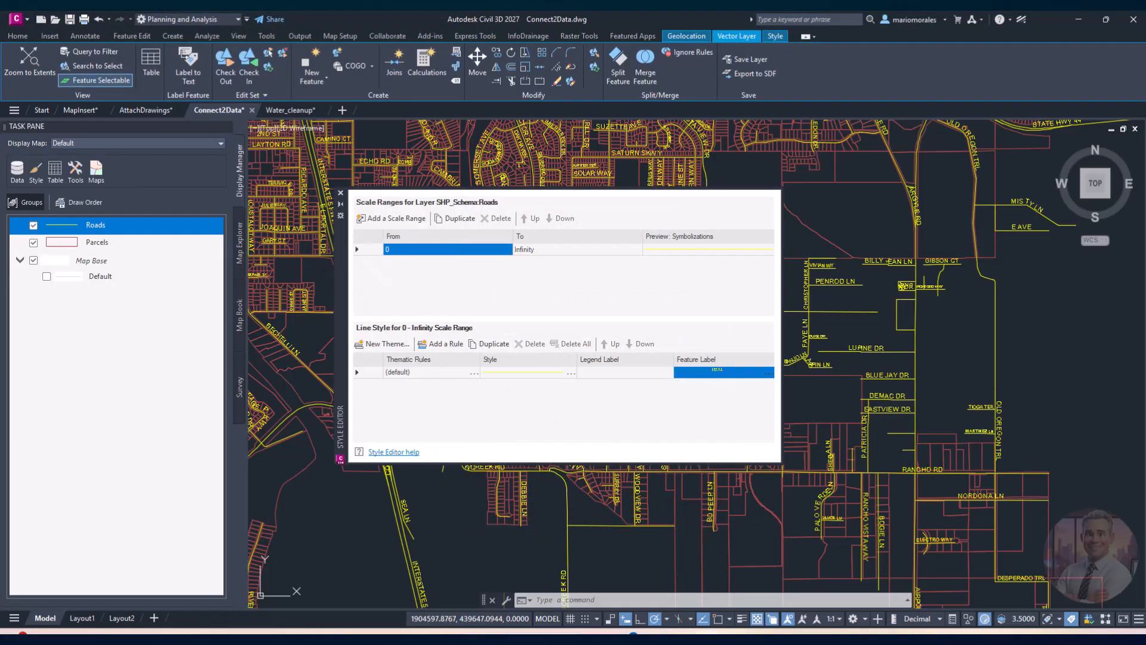
{"action": "left_click", "coordinate": [340, 192]}
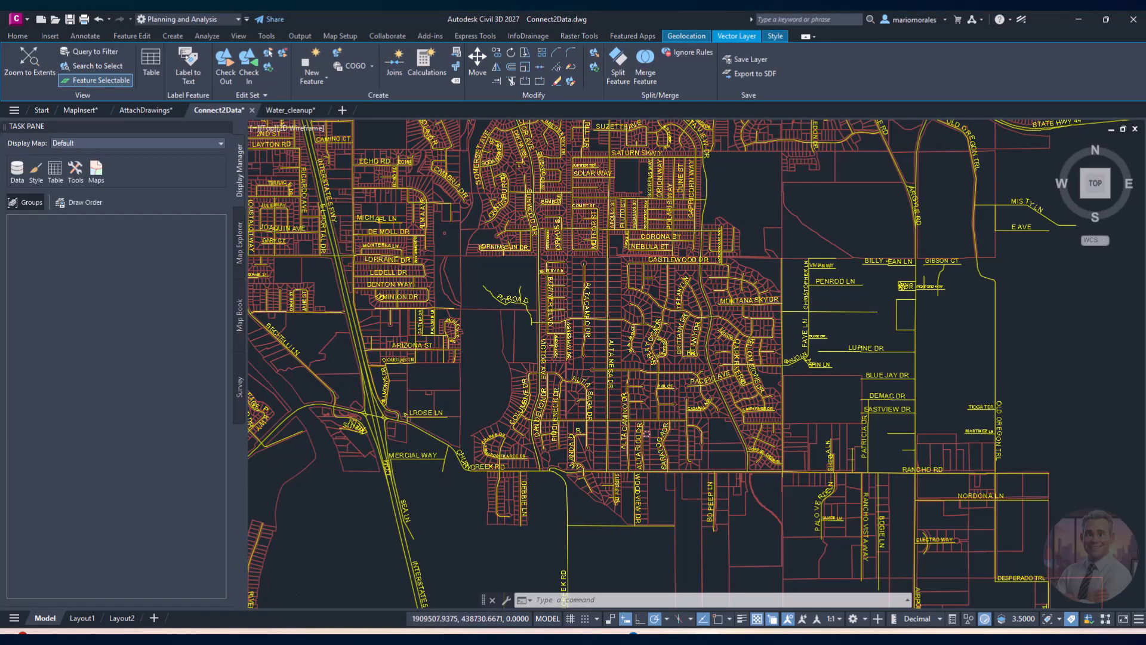
Step: Query Roads with a Locate on Map, Touching Any Part Of rectangle condition, validated and run
{"action": "scroll", "coordinate": [656, 434], "scroll_direction": "up", "scroll_amount": 2}
{"action": "scroll", "coordinate": [611, 440], "scroll_direction": "down", "scroll_amount": 3}
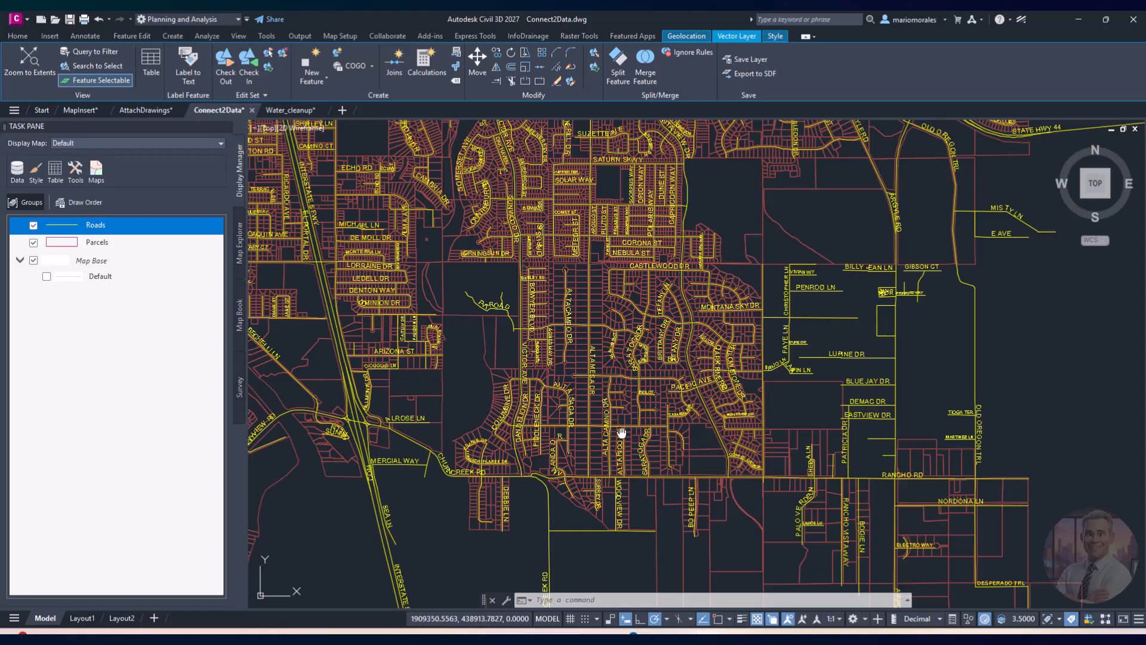
{"action": "middle_click_drag", "start_coordinate": [622, 432], "coordinate": [583, 437]}
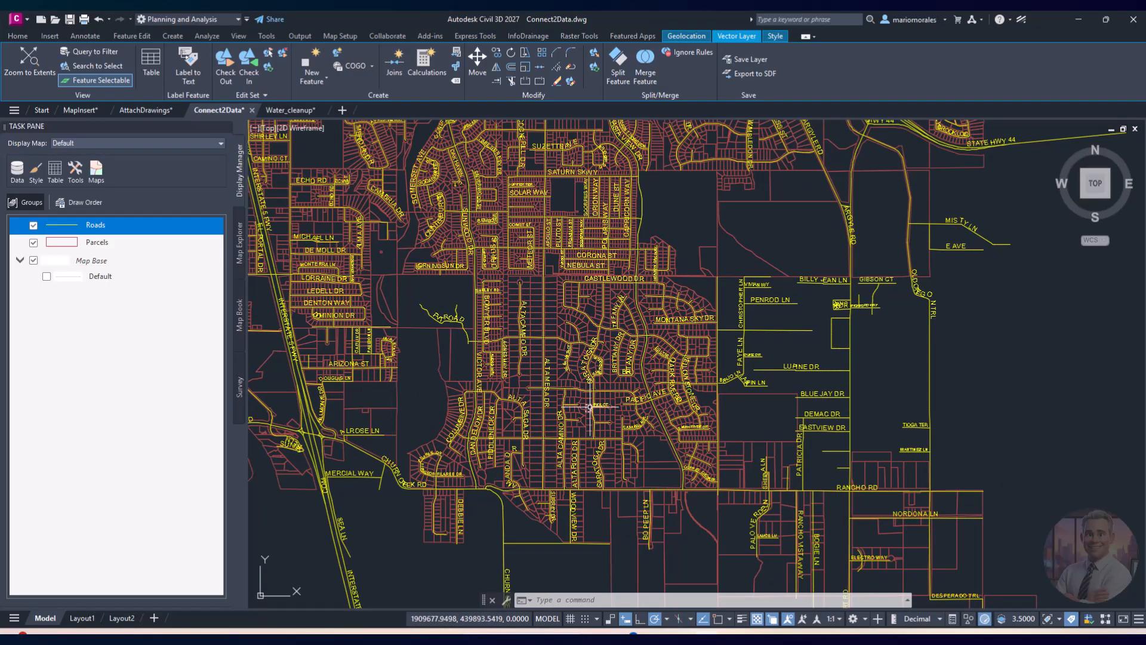
{"action": "right_click", "coordinate": [122, 226]}
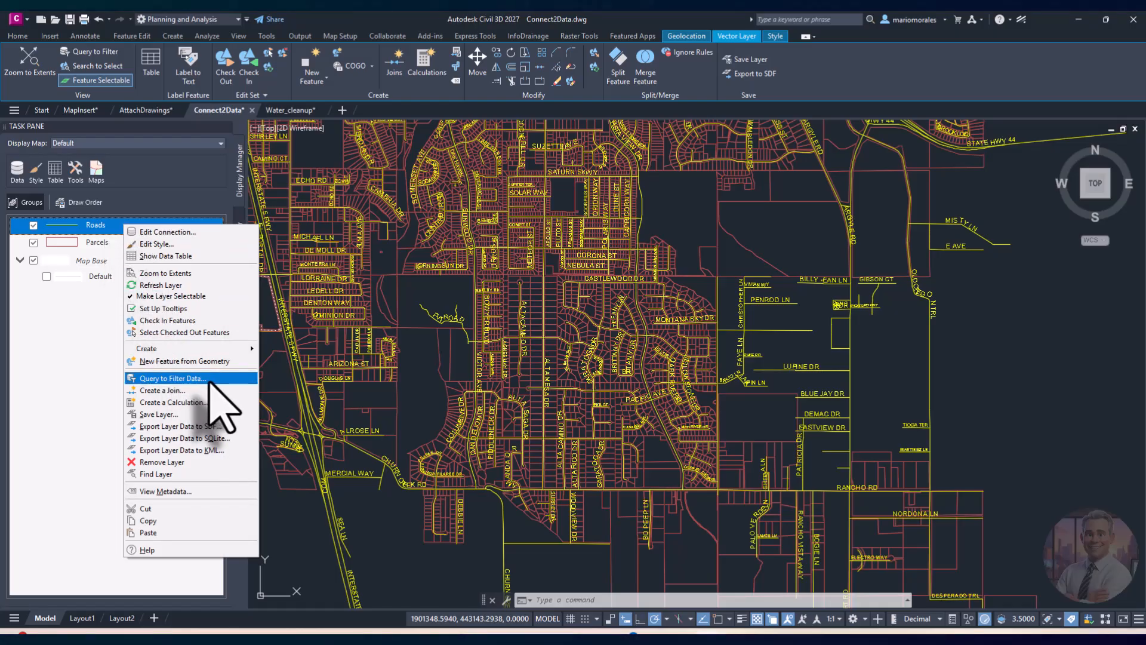
{"action": "left_click", "coordinate": [179, 378]}
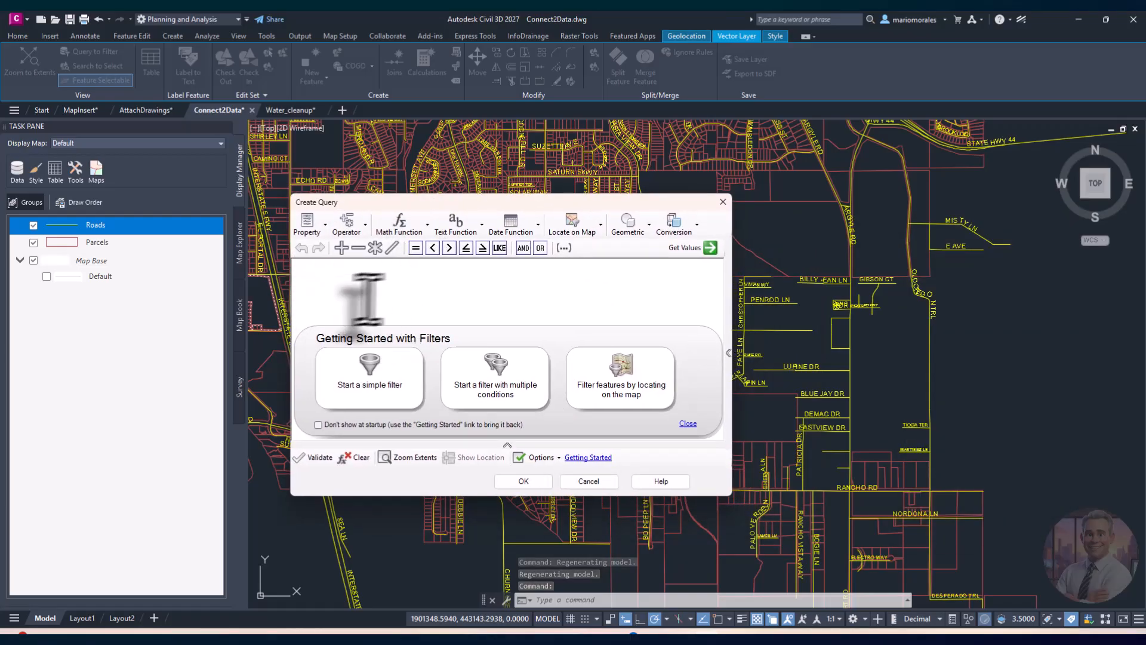
{"action": "left_click", "coordinate": [590, 229]}
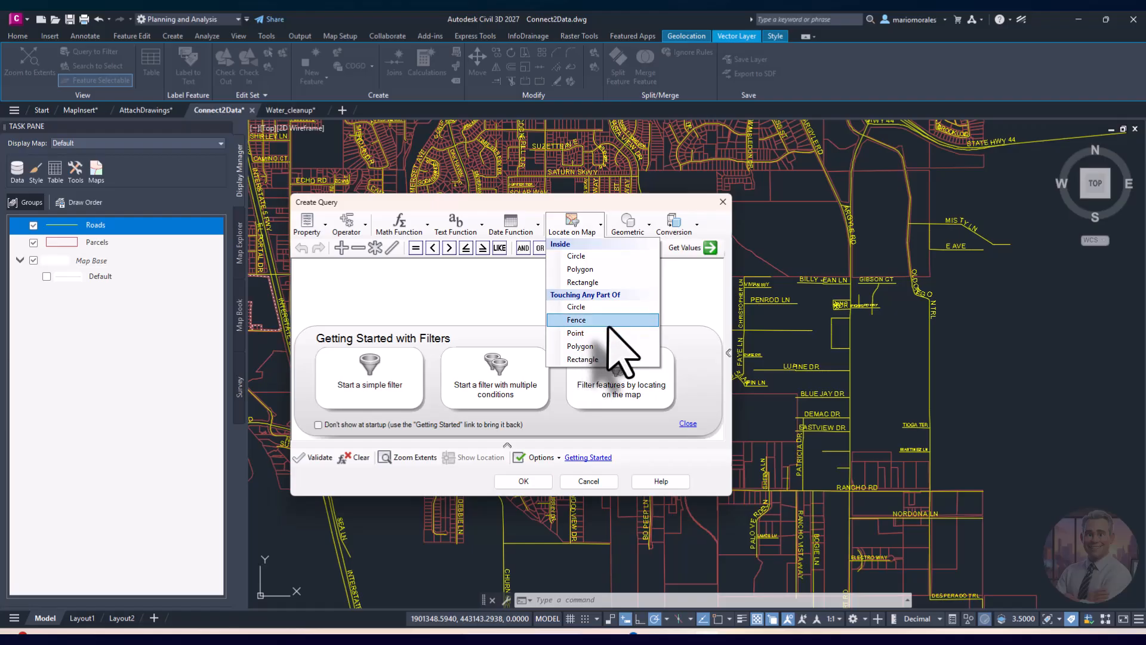
{"action": "left_click", "coordinate": [602, 359]}
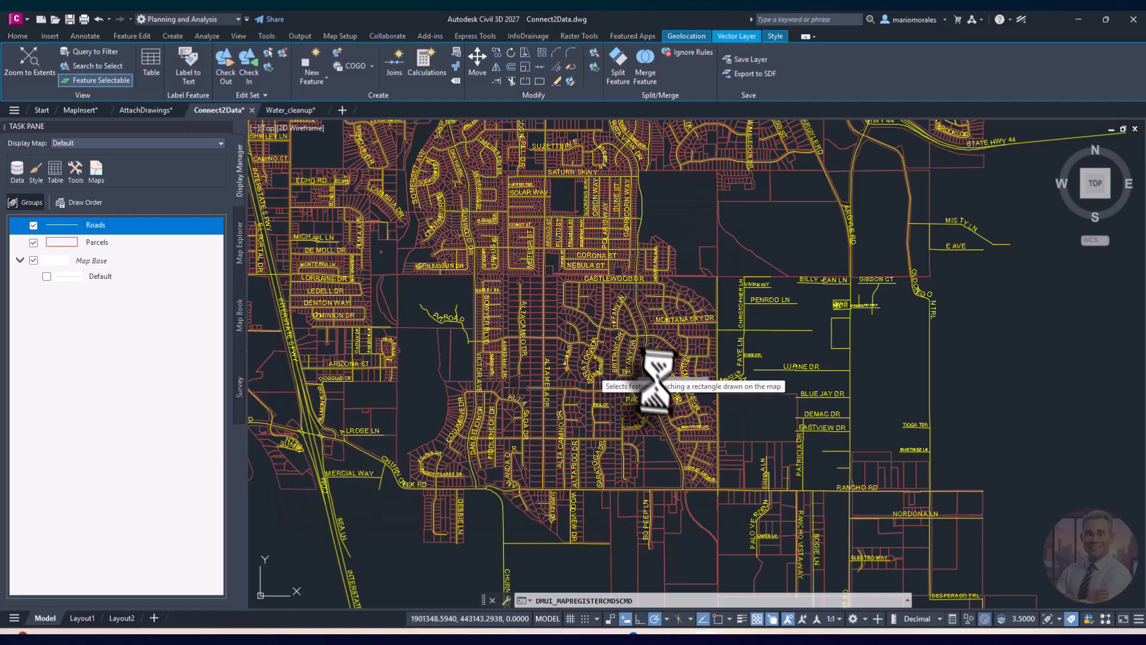
{"action": "left_click", "coordinate": [370, 512]}
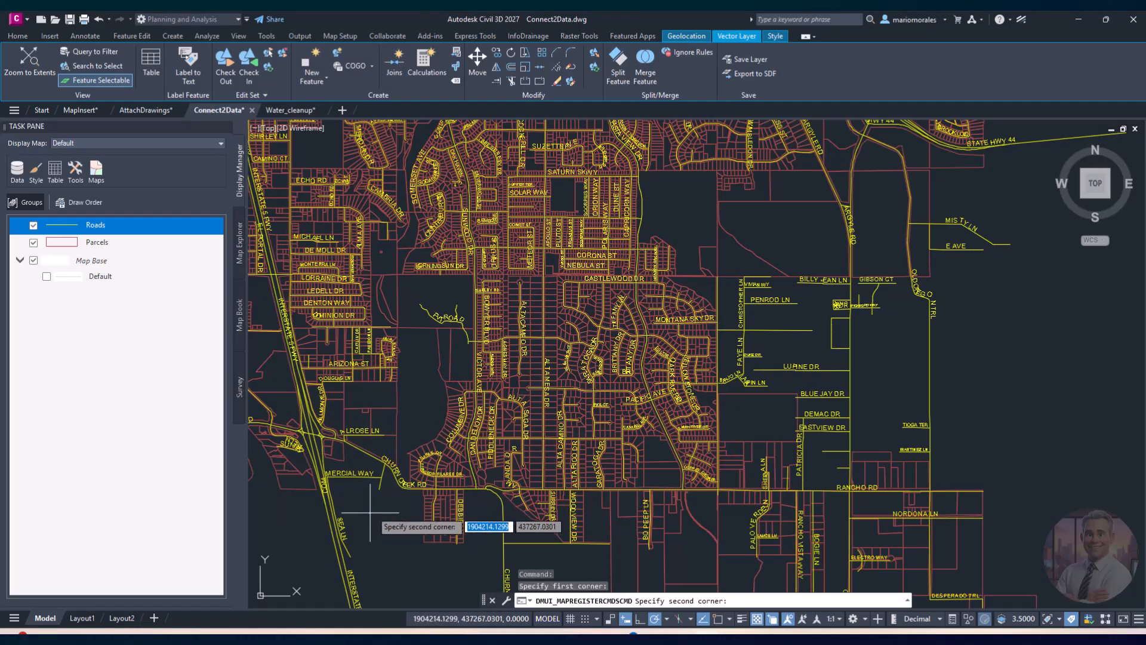
{"action": "left_click", "coordinate": [751, 232]}
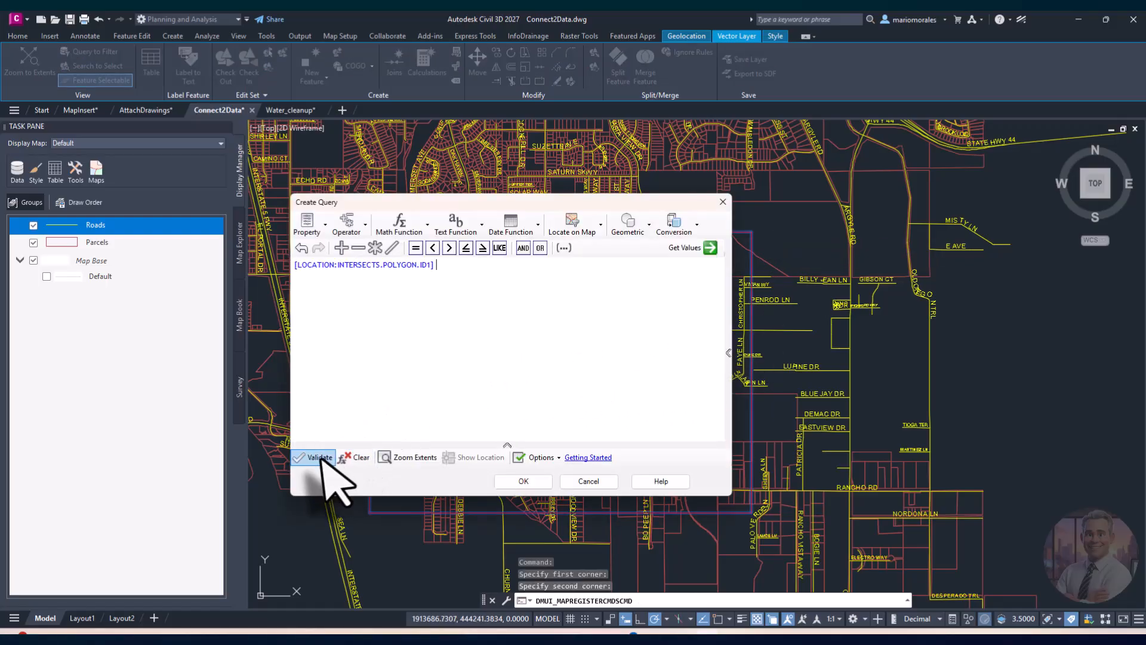
{"action": "left_click", "coordinate": [320, 458]}
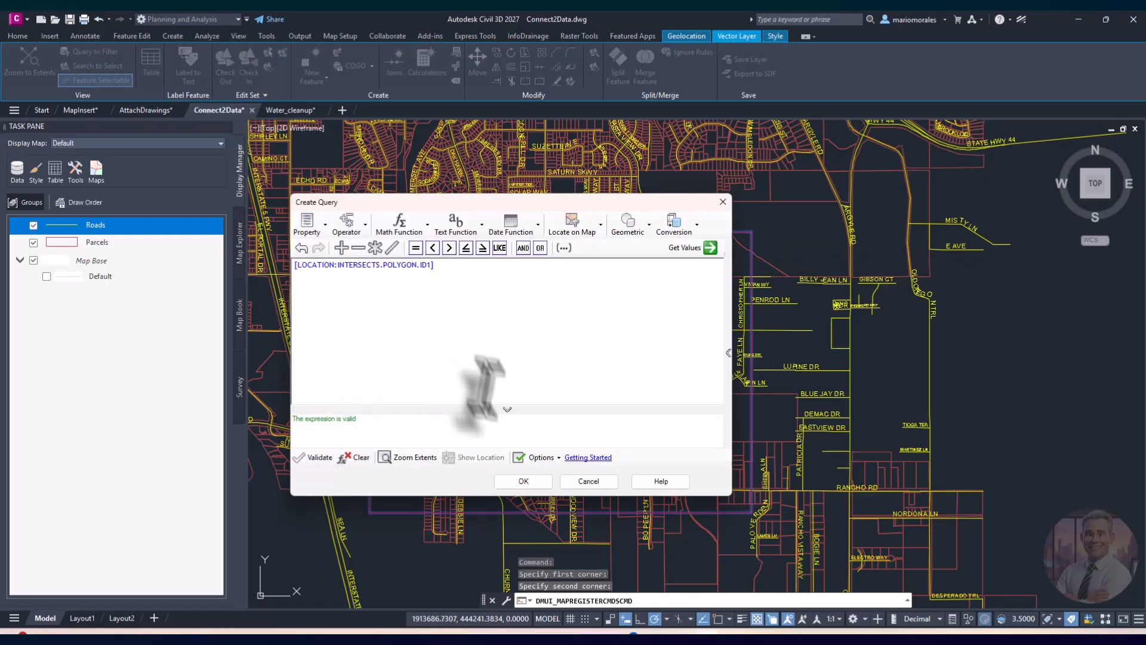
{"action": "left_click", "coordinate": [523, 481]}
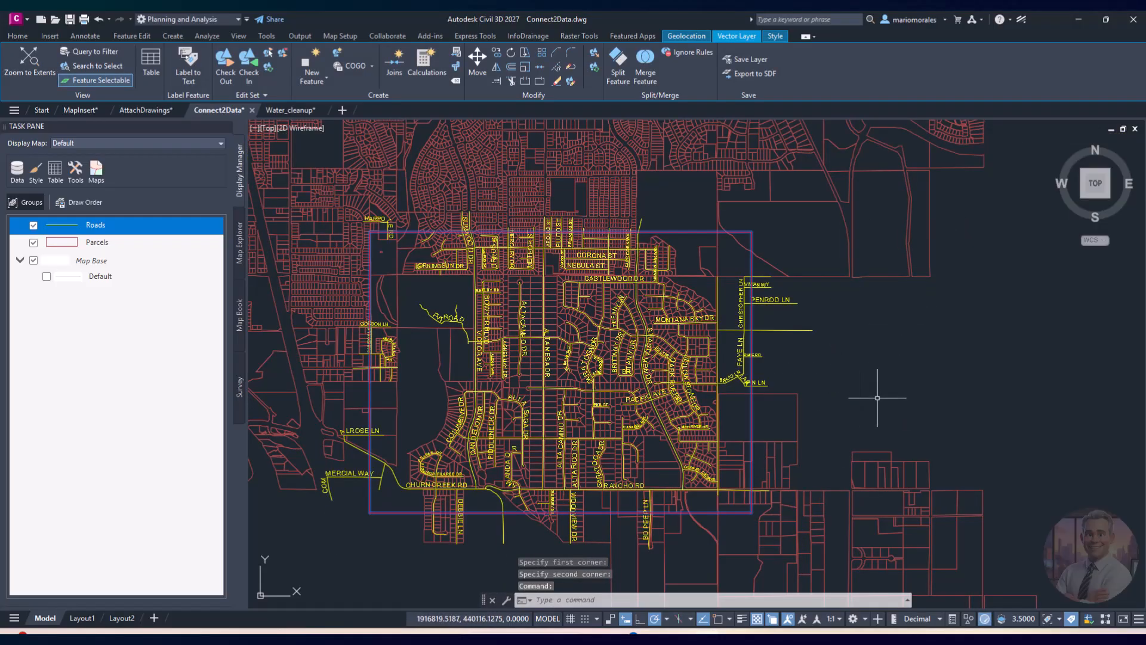
{"action": "left_click", "coordinate": [109, 243]}
Step: Filter the Parcels layer with a Touching Any Part Of rectangle location query
{"action": "right_click", "coordinate": [118, 247]}
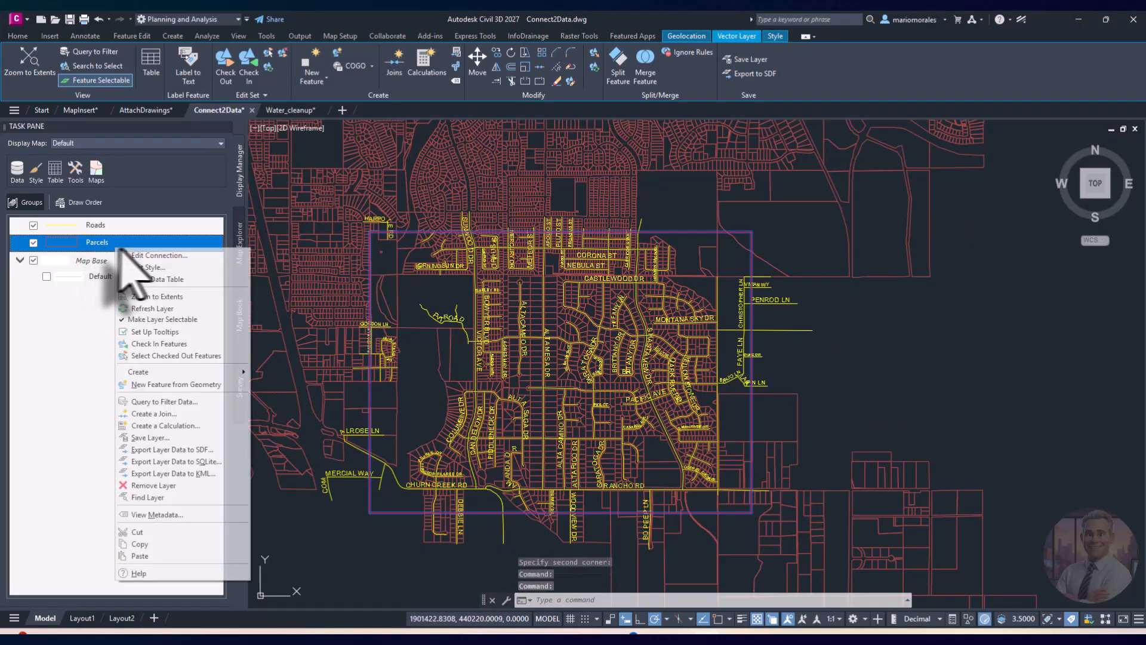
{"action": "left_click", "coordinate": [175, 403]}
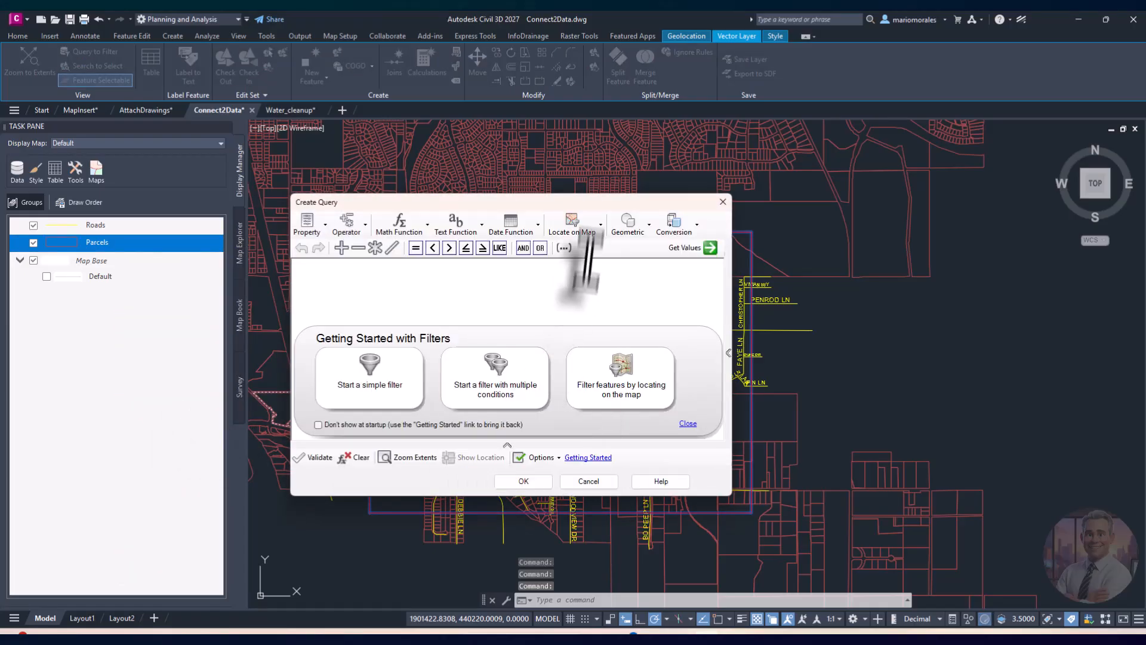
{"action": "left_click", "coordinate": [578, 230]}
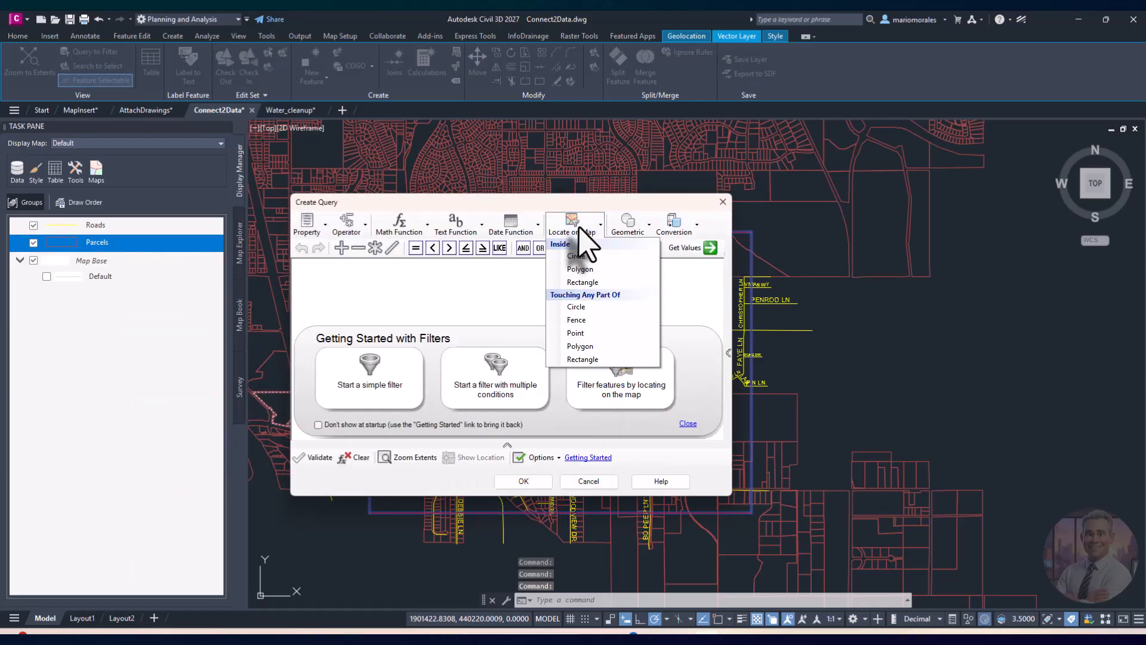
{"action": "left_click", "coordinate": [588, 359]}
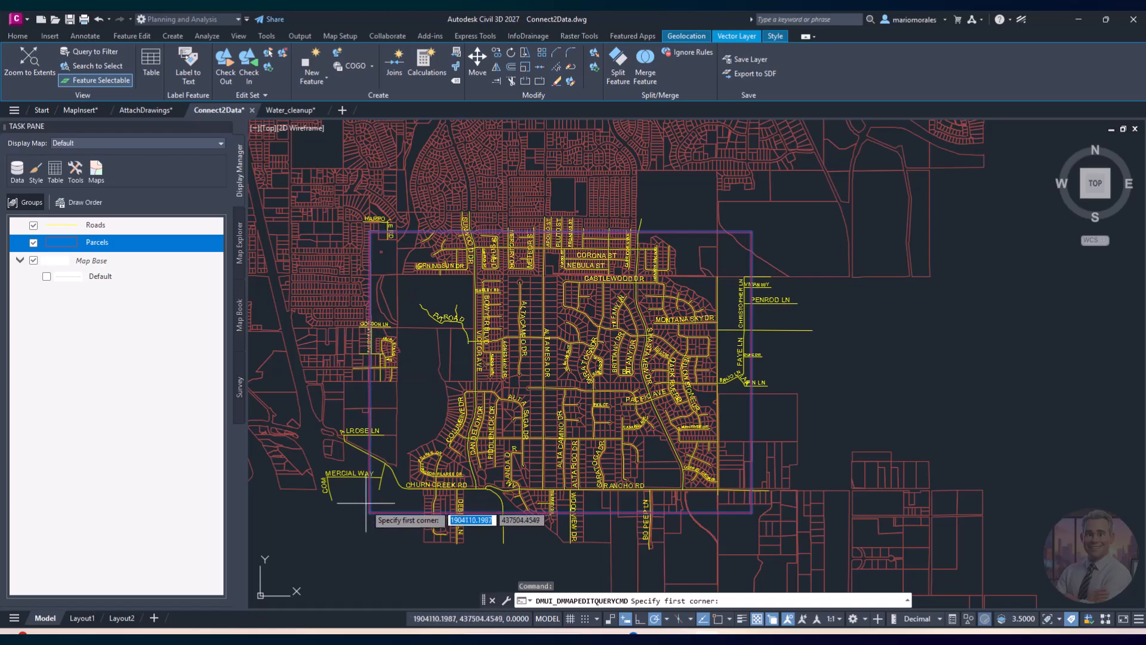
{"action": "left_click", "coordinate": [754, 231]}
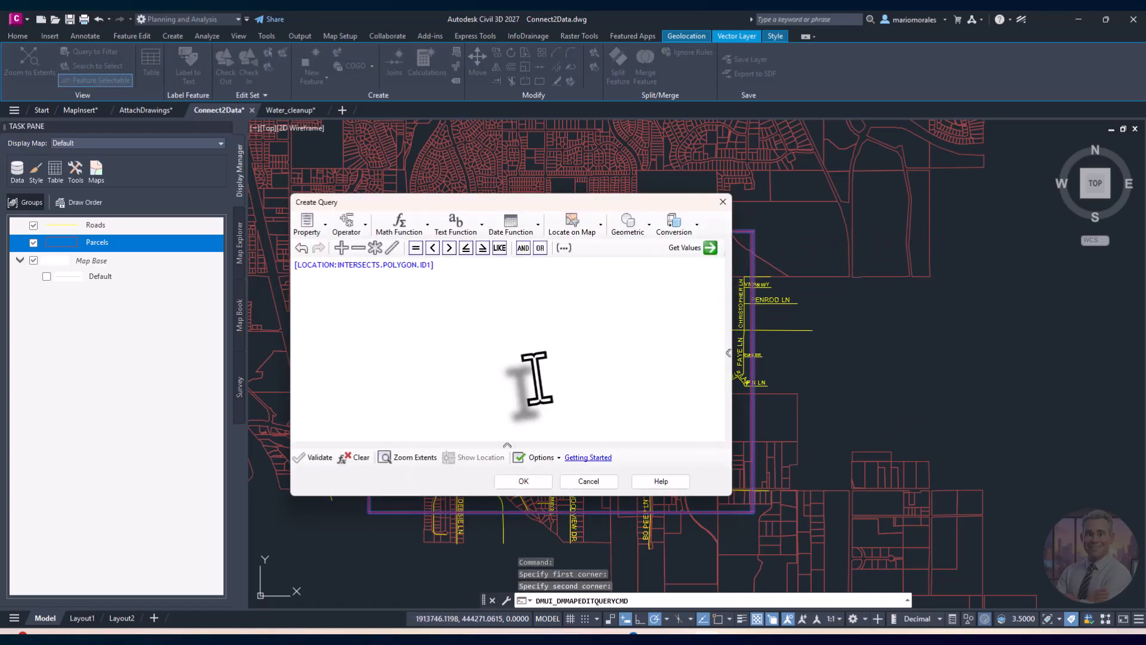
{"action": "left_click", "coordinate": [316, 457]}
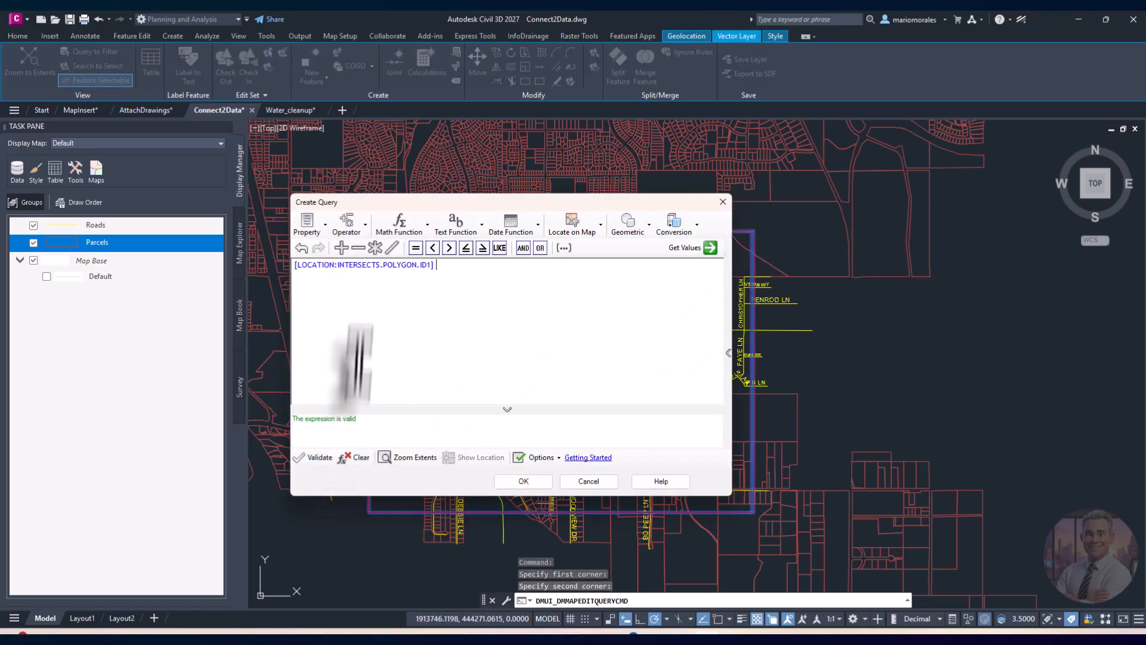
{"action": "left_click", "coordinate": [523, 482]}
Step: Zoom and pan to the queried parcels around Templeton Dr, Phil Ct and Henrys Fork Dr
{"action": "middle_click_drag", "start_coordinate": [589, 392], "coordinate": [645, 365]}
{"action": "scroll", "coordinate": [608, 320], "scroll_direction": "up", "scroll_amount": 2}
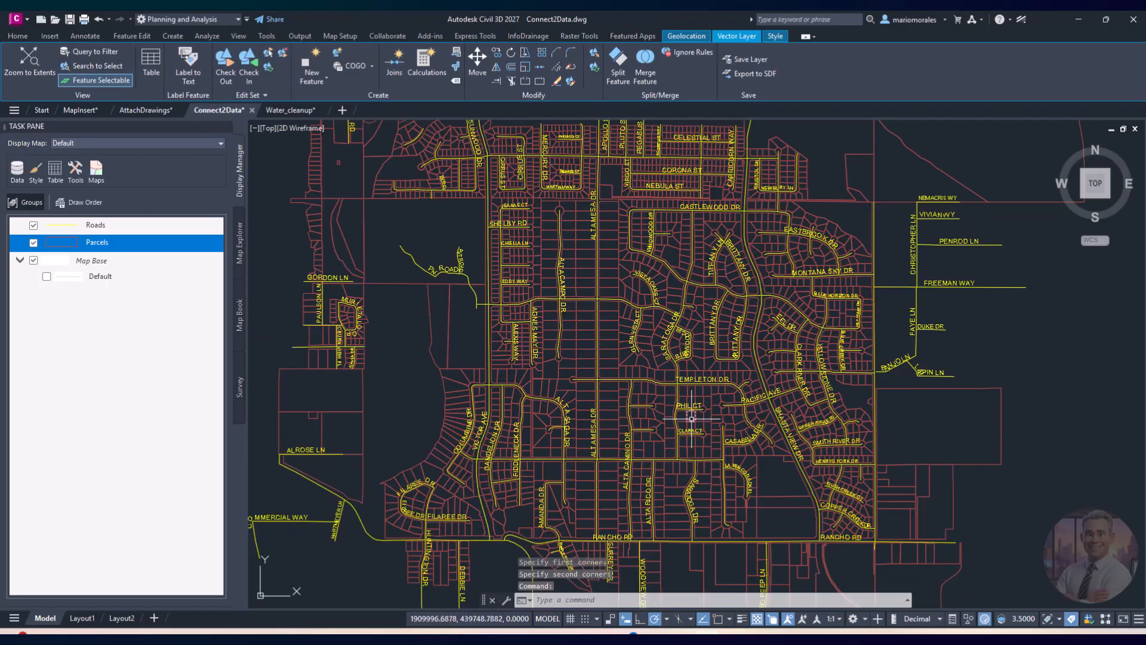
{"action": "mouse_move", "coordinate": [692, 418]}
{"action": "middle_mouse_down"}
{"action": "mouse_move", "coordinate": [603, 387]}
{"action": "mouse_move", "coordinate": [675, 410]}
{"action": "middle_mouse_up"}
{"action": "scroll", "coordinate": [591, 391], "scroll_direction": "up", "scroll_amount": 2}
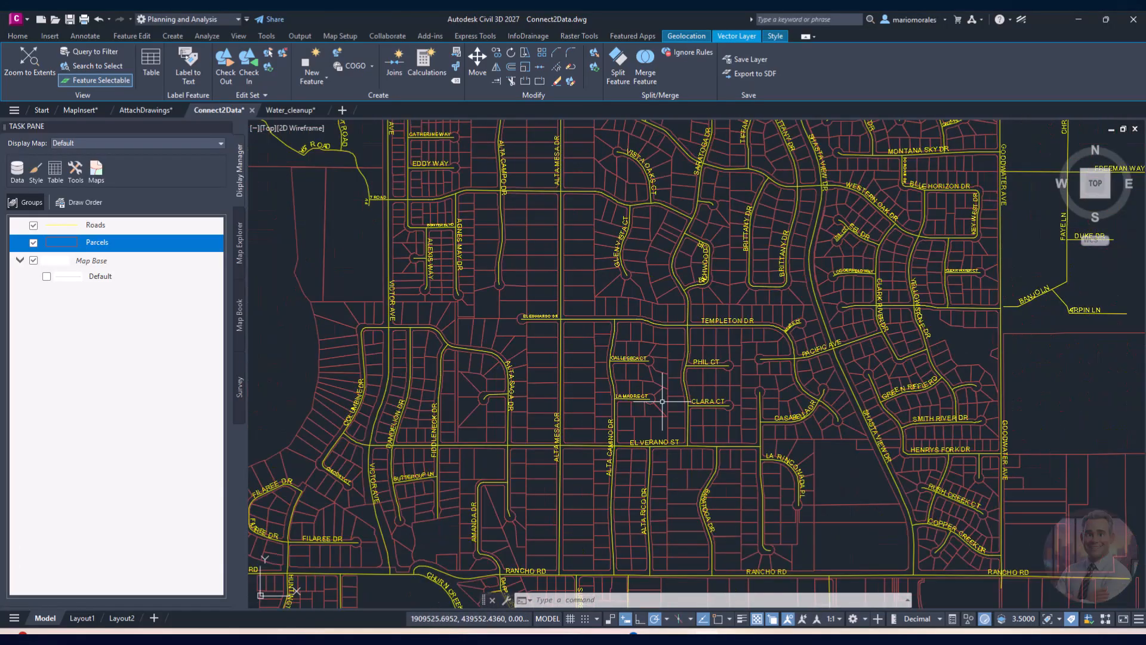
{"action": "scroll", "coordinate": [679, 413], "scroll_direction": "down", "scroll_amount": 5}
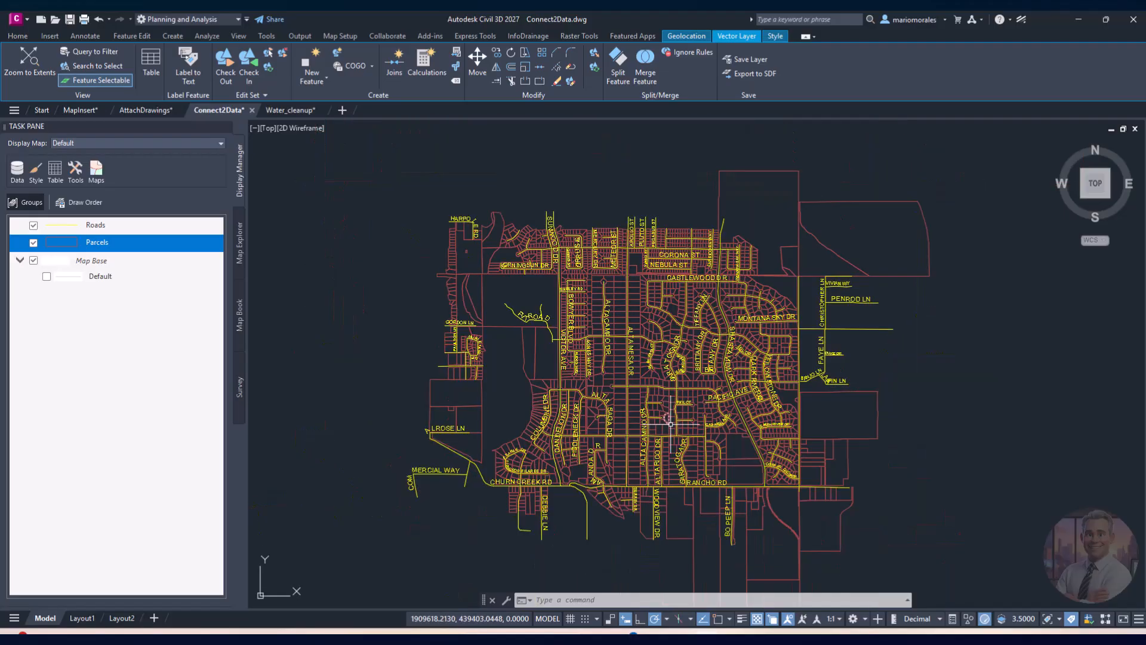
{"action": "scroll", "coordinate": [662, 419], "scroll_direction": "down", "scroll_amount": 2}
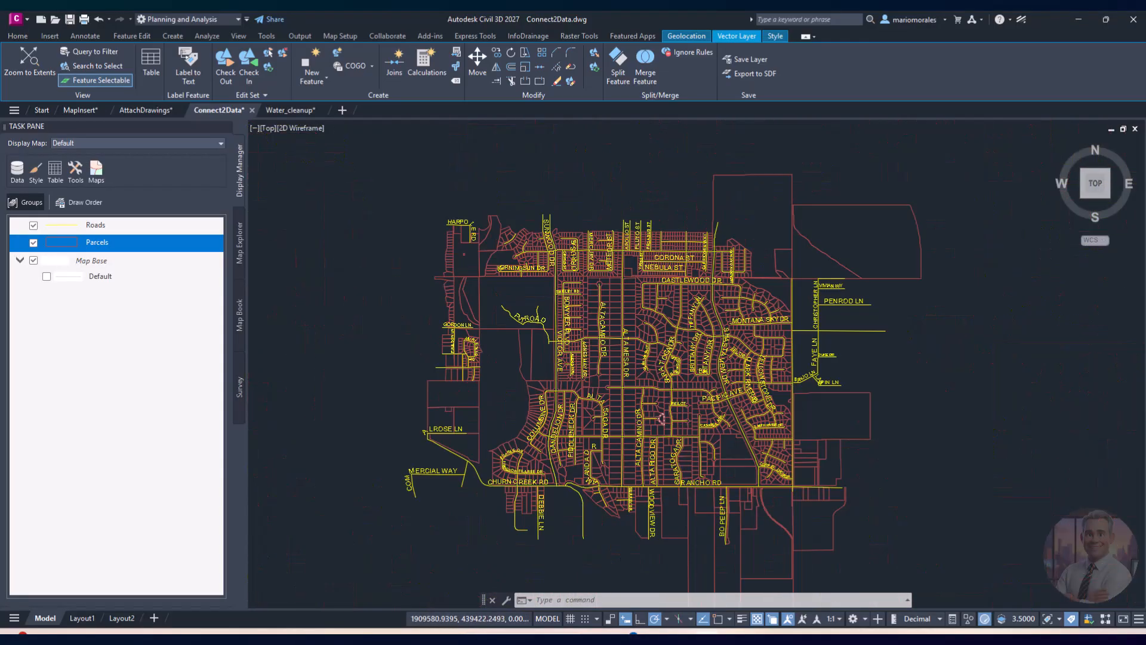
{"action": "scroll", "coordinate": [660, 420], "scroll_direction": "up", "scroll_amount": 2}
{"action": "mouse_move", "coordinate": [657, 418]}
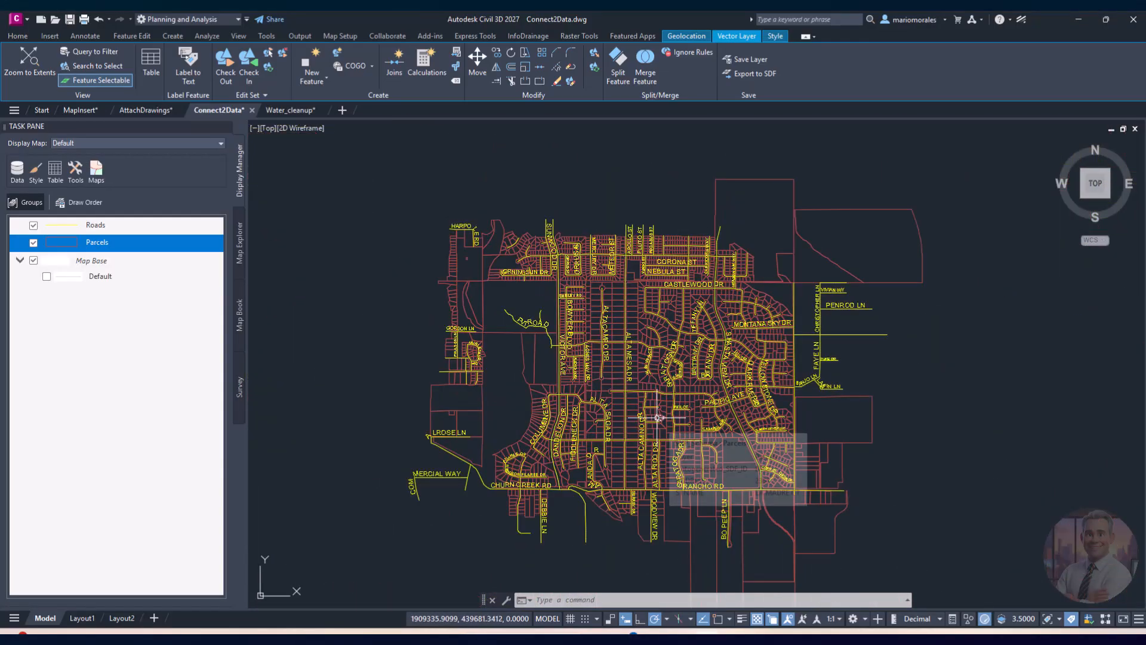
{"action": "scroll", "coordinate": [633, 400], "scroll_direction": "down", "scroll_amount": 2}
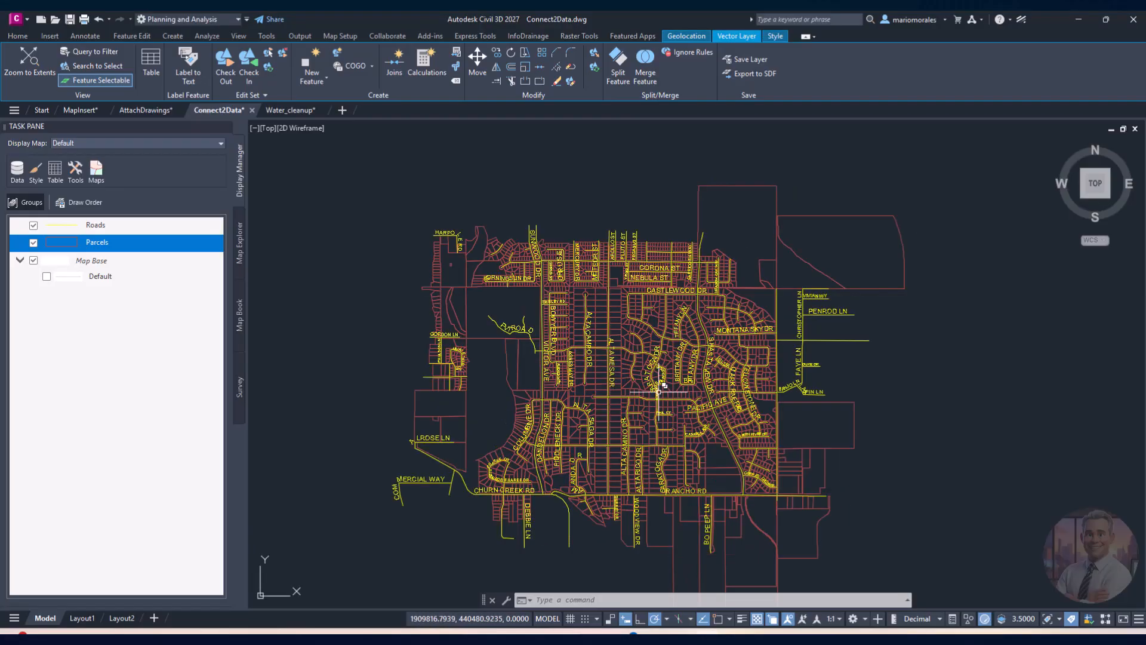
{"action": "scroll", "coordinate": [660, 418], "scroll_direction": "up", "scroll_amount": 8}
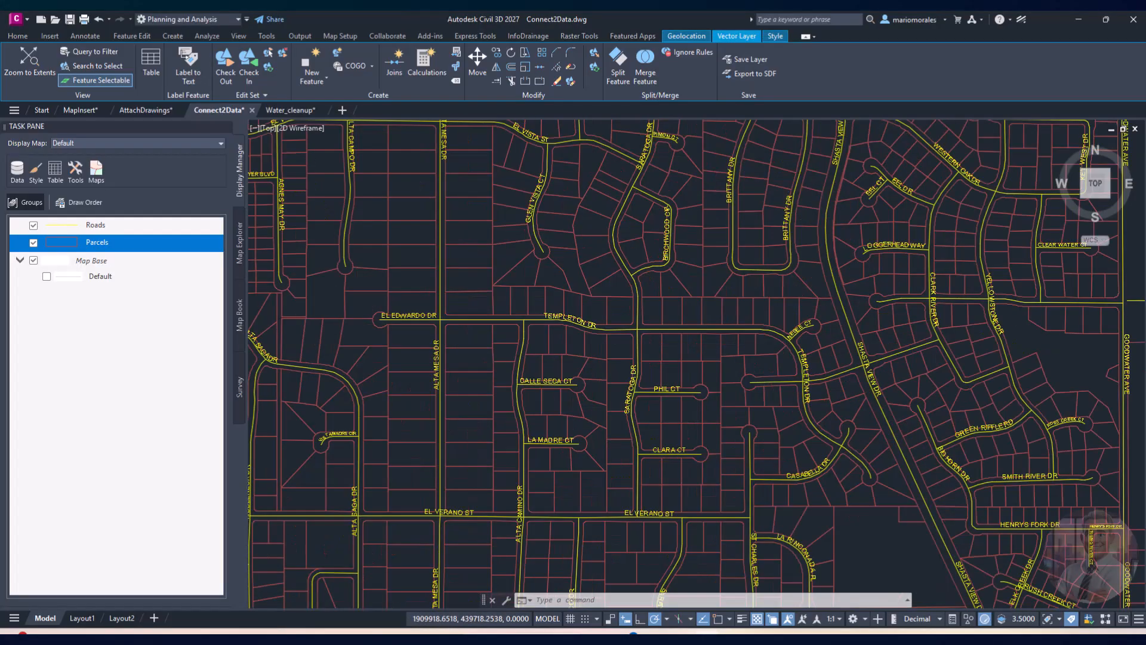
{"action": "middle_click_drag", "start_coordinate": [686, 357], "coordinate": [449, 384]}
{"action": "middle_click_drag", "start_coordinate": [743, 406], "coordinate": [628, 397]}
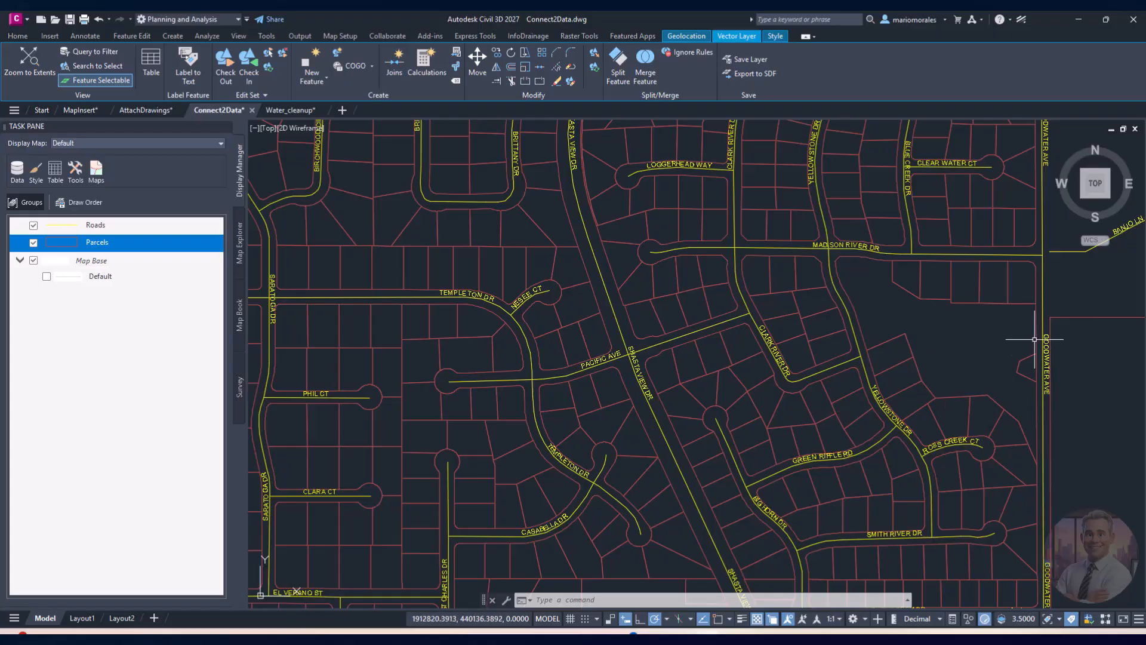
{"action": "middle_click_drag", "start_coordinate": [816, 440], "coordinate": [900, 426]}
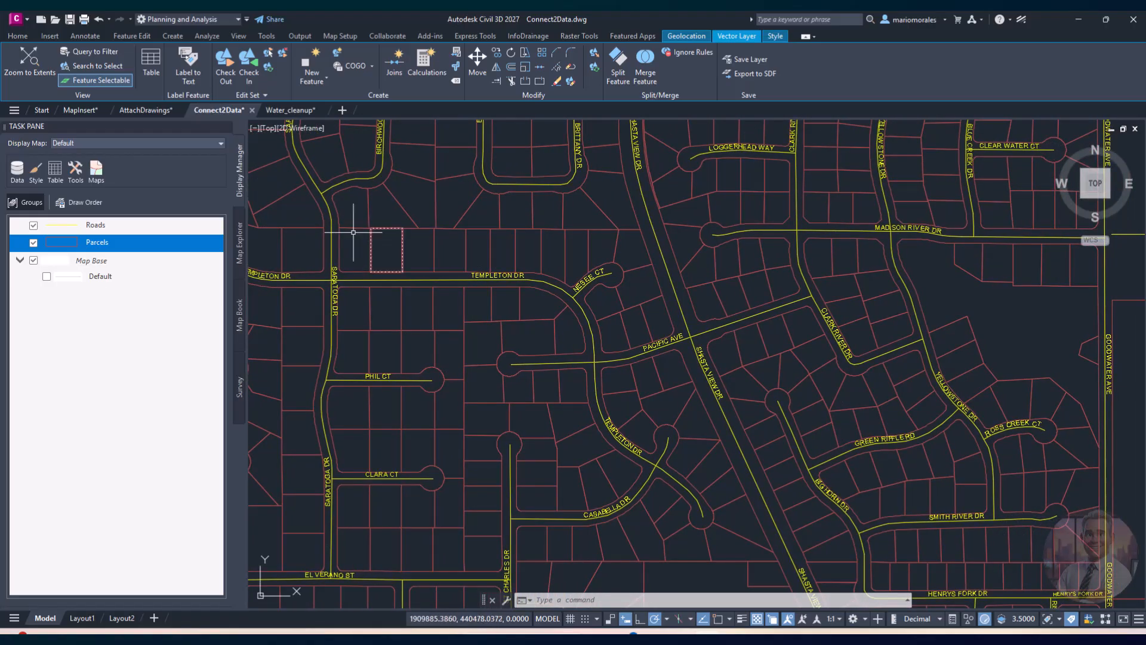
{"action": "left_click", "coordinate": [306, 37]}
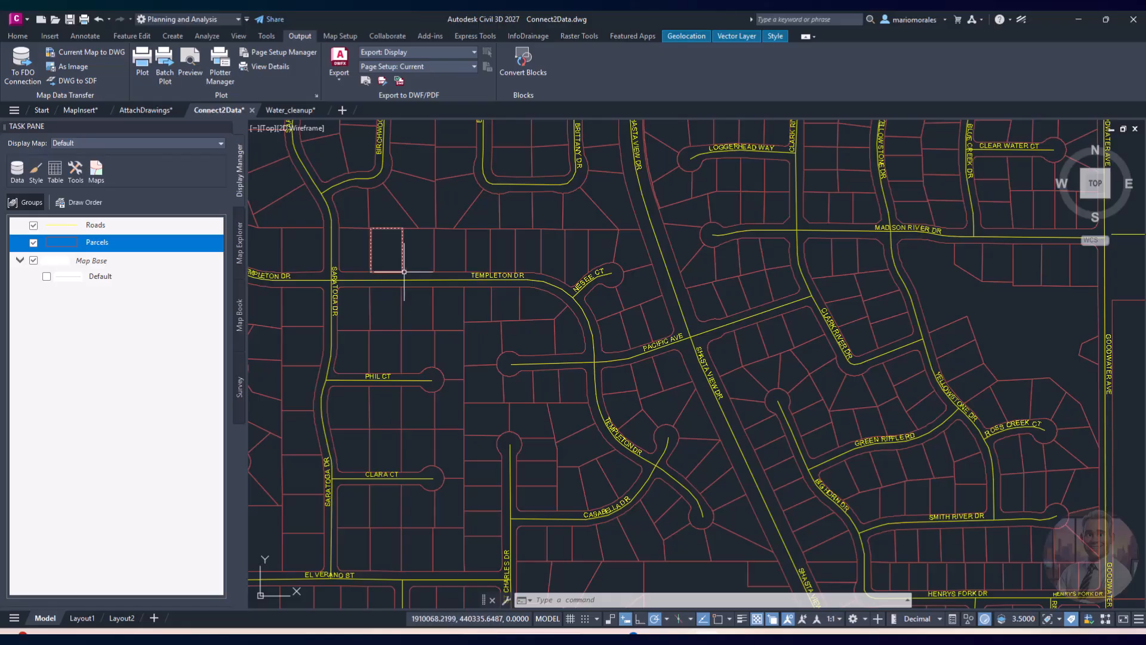
Step: Export the current map to a new drawing 'Redding New Project' on the Desktop
{"action": "left_click", "coordinate": [100, 54]}
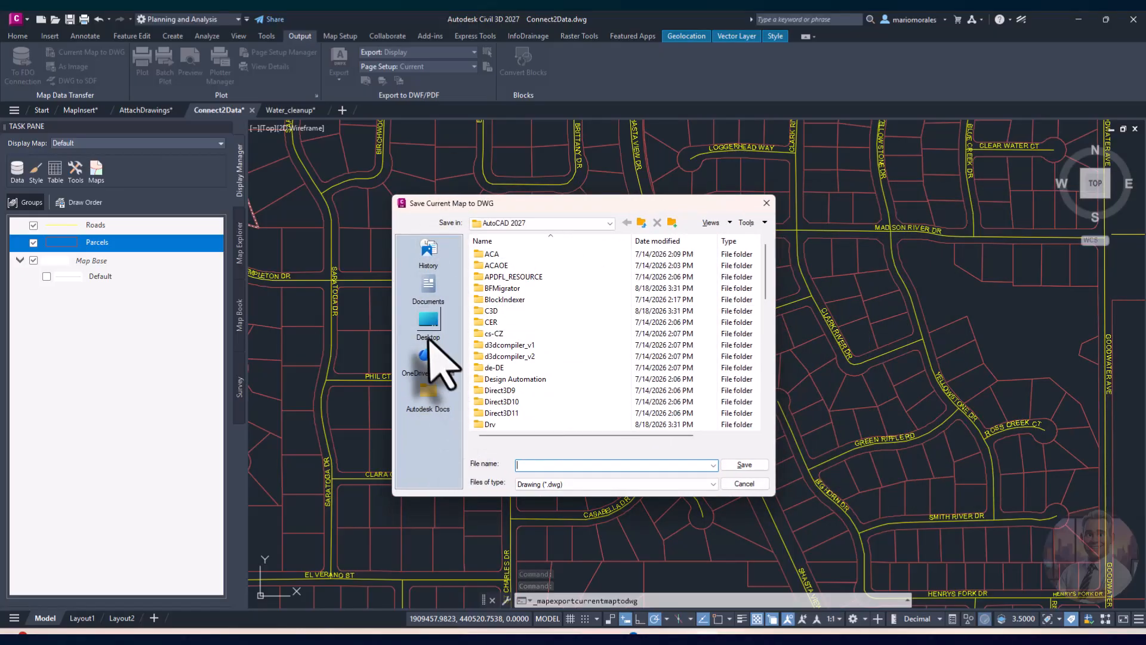
{"action": "left_click", "coordinate": [428, 327]}
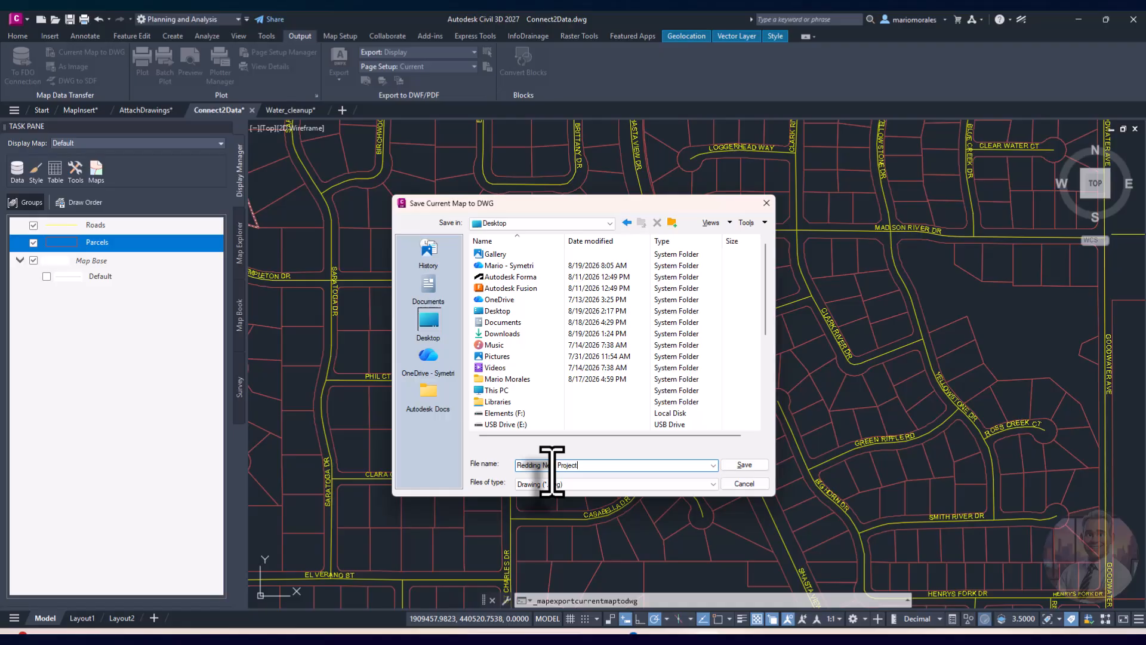
{"action": "left_click", "coordinate": [741, 467]}
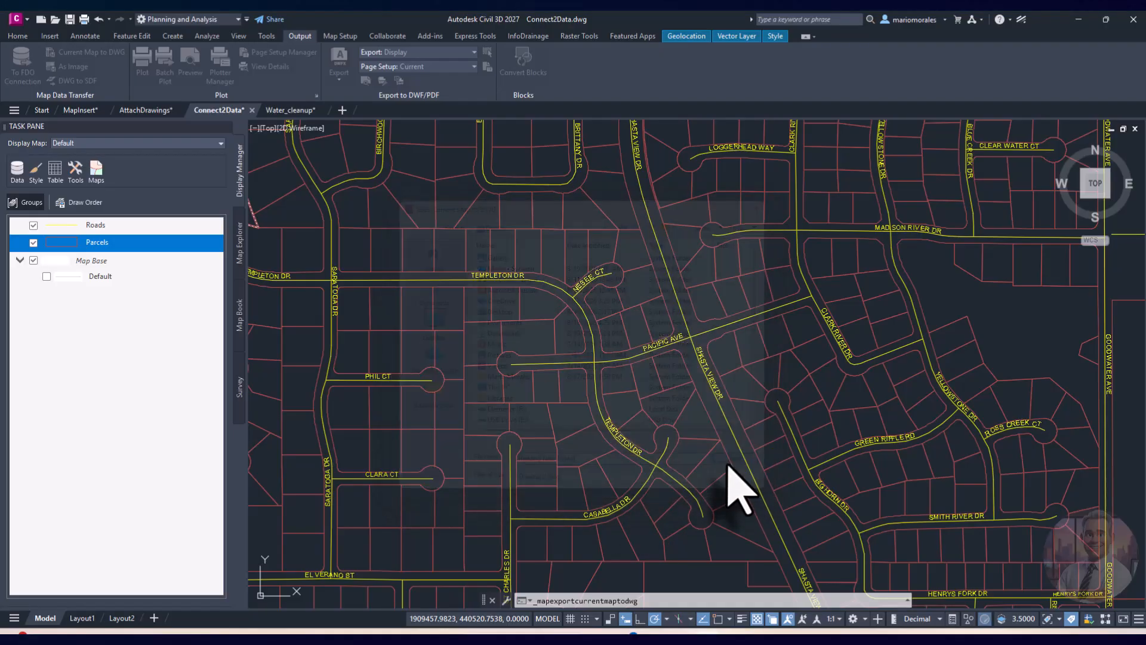
{"action": "left_click", "coordinate": [619, 296]}
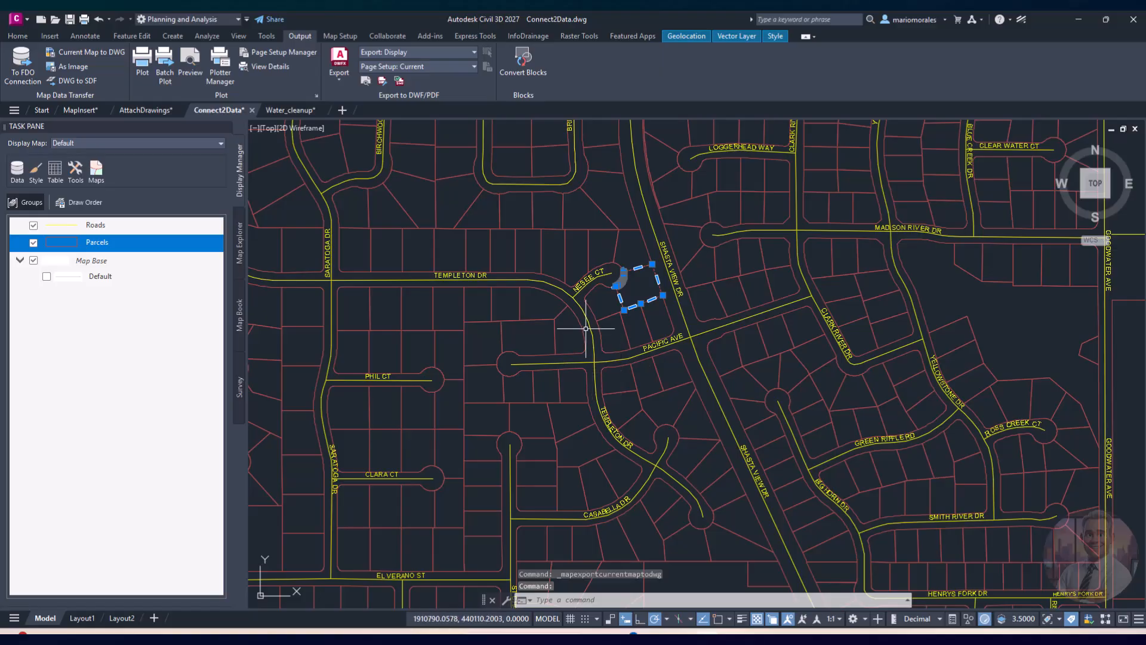
{"action": "middle_click_drag", "start_coordinate": [665, 353], "coordinate": [640, 385]}
{"action": "key", "text": "Escape"}
{"action": "key", "text": "Escape"}
{"action": "scroll", "coordinate": [609, 396], "scroll_direction": "down", "scroll_amount": 8}
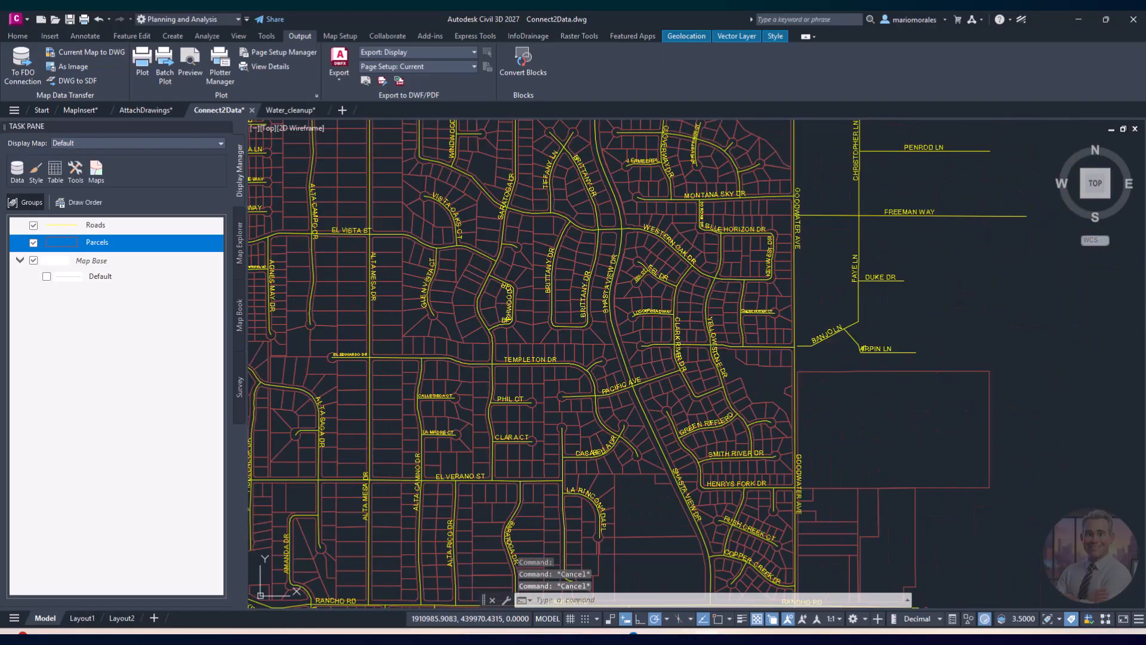
{"action": "scroll", "coordinate": [572, 379], "scroll_direction": "up", "scroll_amount": 4}
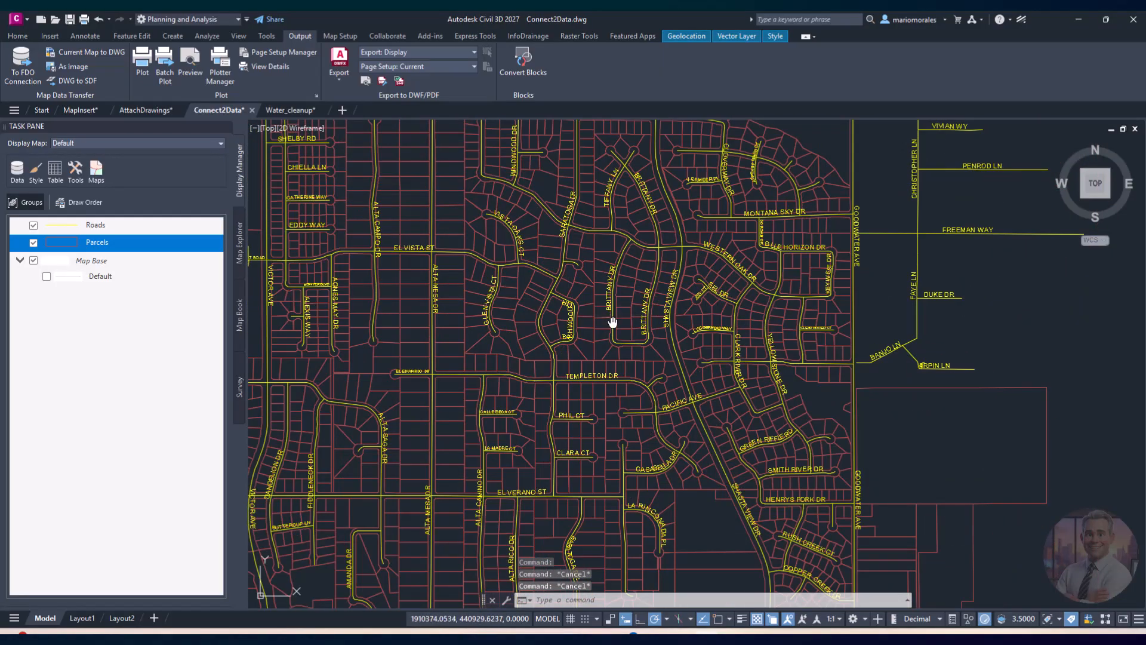
{"action": "middle_click_drag", "start_coordinate": [613, 323], "coordinate": [619, 394]}
{"action": "middle_click_drag", "start_coordinate": [823, 326], "coordinate": [869, 378]}
{"action": "scroll", "coordinate": [660, 470], "scroll_direction": "up", "scroll_amount": 4}
{"action": "middle_click_drag", "start_coordinate": [660, 470], "coordinate": [716, 483]}
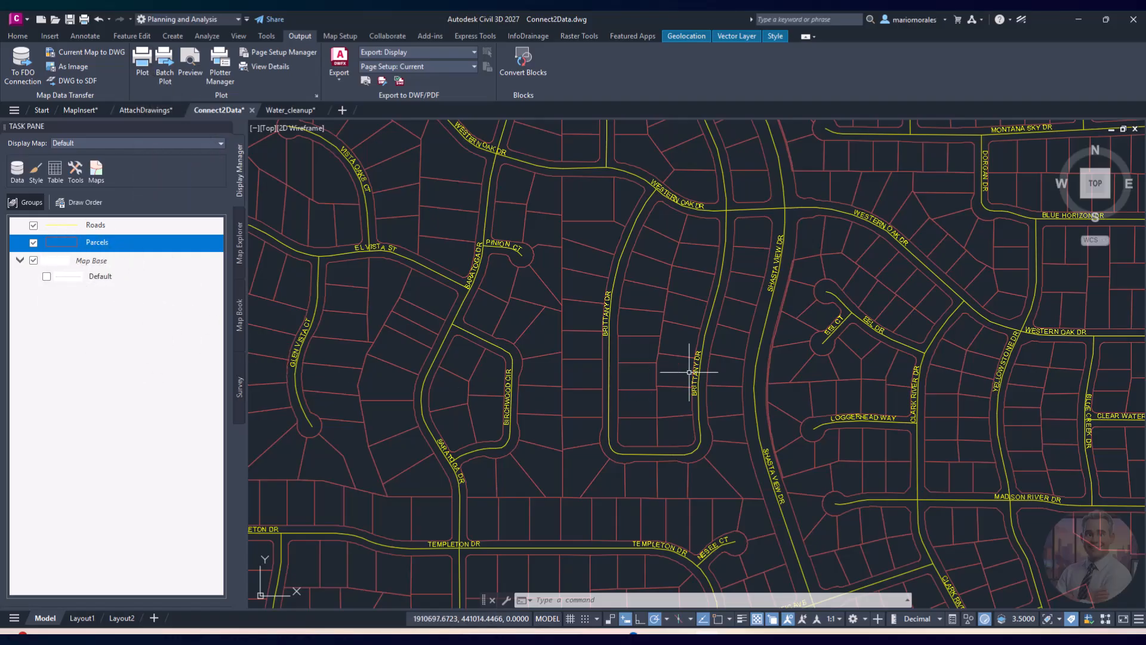
{"action": "mouse_move", "coordinate": [691, 371]}
{"action": "middle_mouse_down"}
{"action": "mouse_move", "coordinate": [617, 440]}
{"action": "mouse_move", "coordinate": [611, 421]}
{"action": "middle_mouse_up"}
{"action": "left_click", "coordinate": [562, 328]}
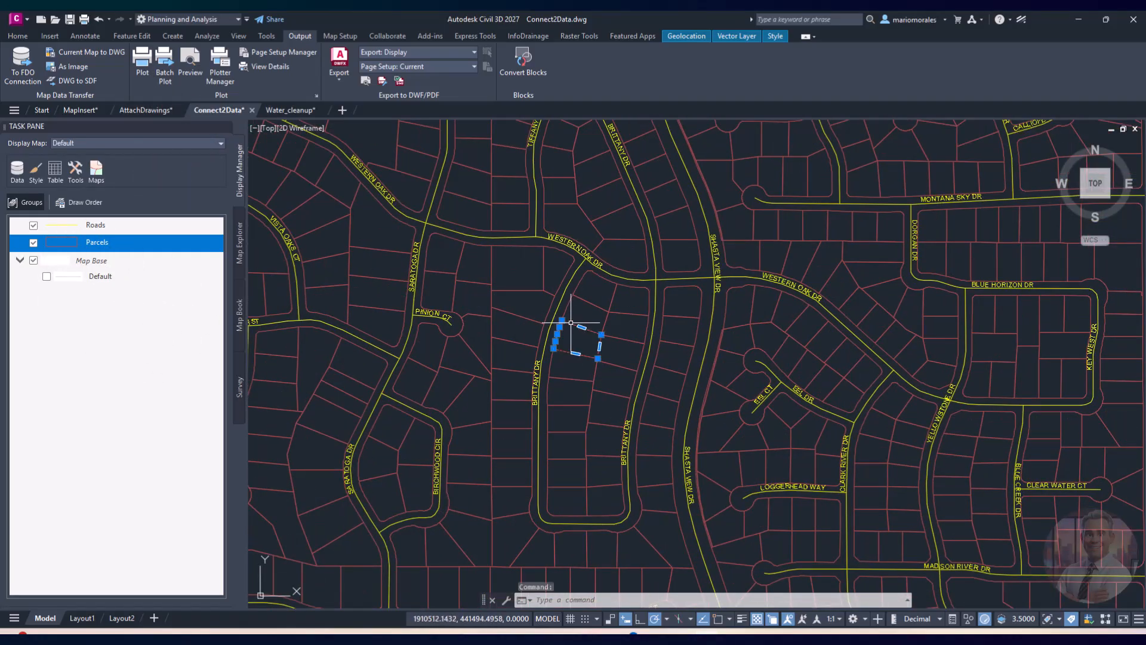
{"action": "right_click", "coordinate": [616, 296]}
{"action": "left_click", "coordinate": [696, 393]}
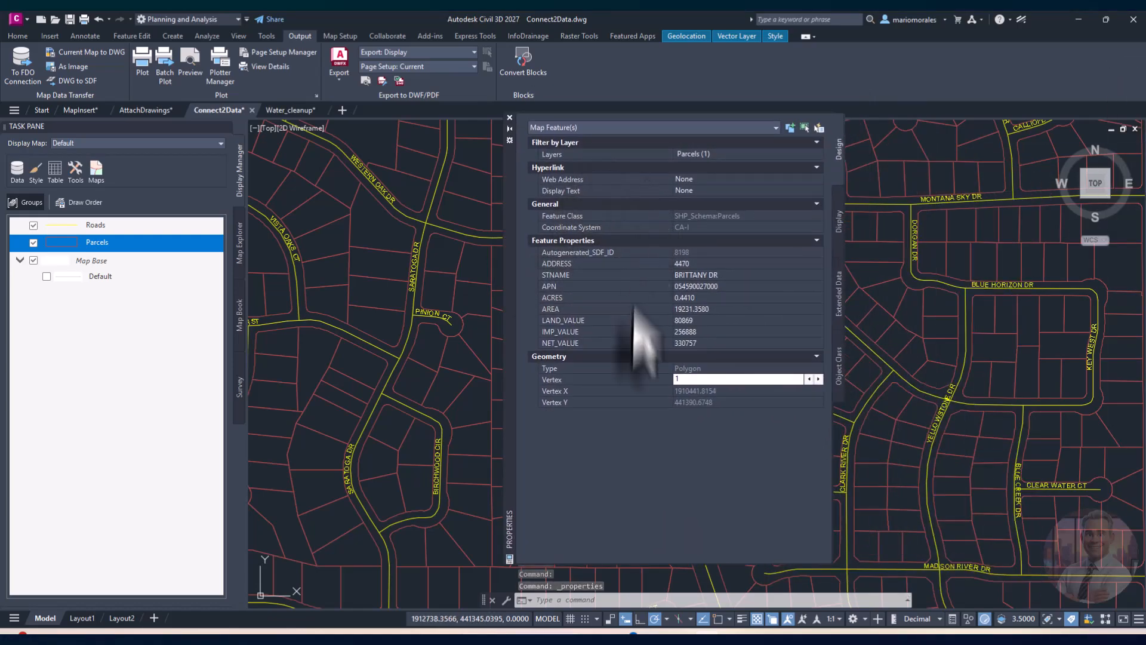
{"action": "left_click", "coordinate": [510, 118]}
{"action": "mouse_move", "coordinate": [560, 327]}
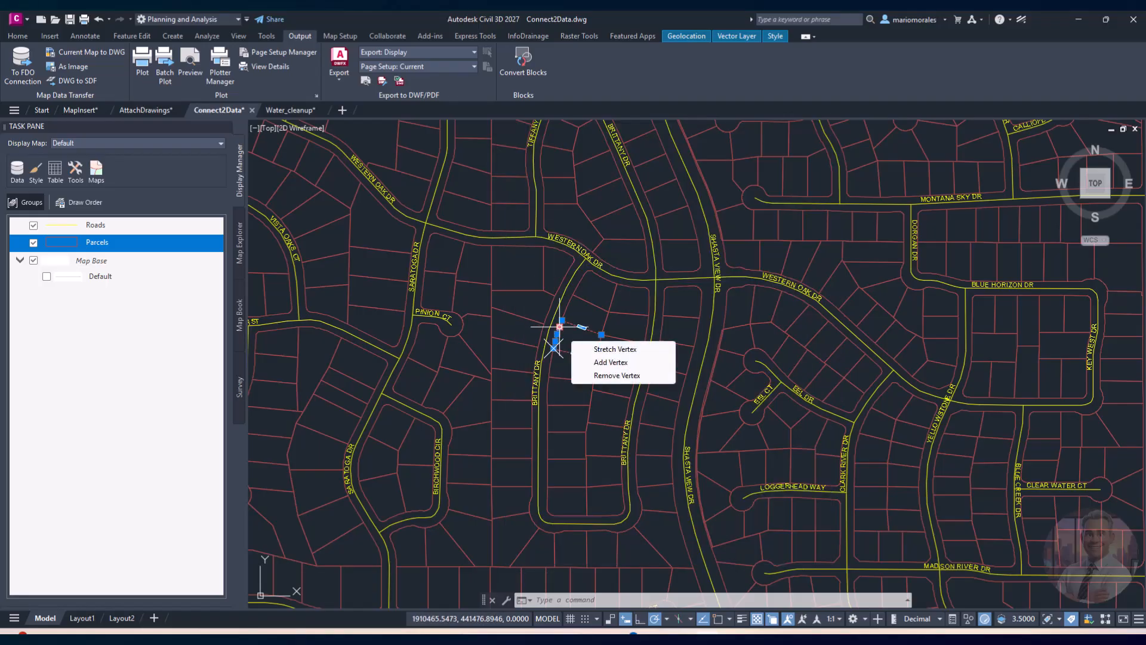
{"action": "key", "text": "Escape"}
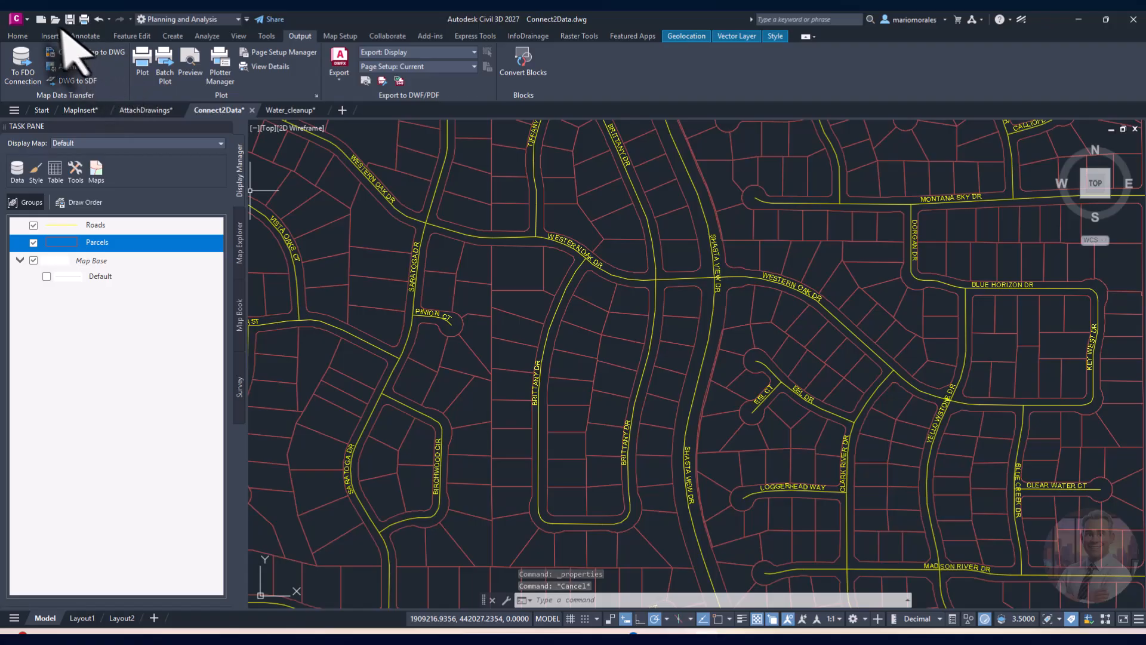
Step: Open Redding New Project.dwg and confirm in Properties that a parcel is a plain polyline
{"action": "left_click", "coordinate": [71, 52]}
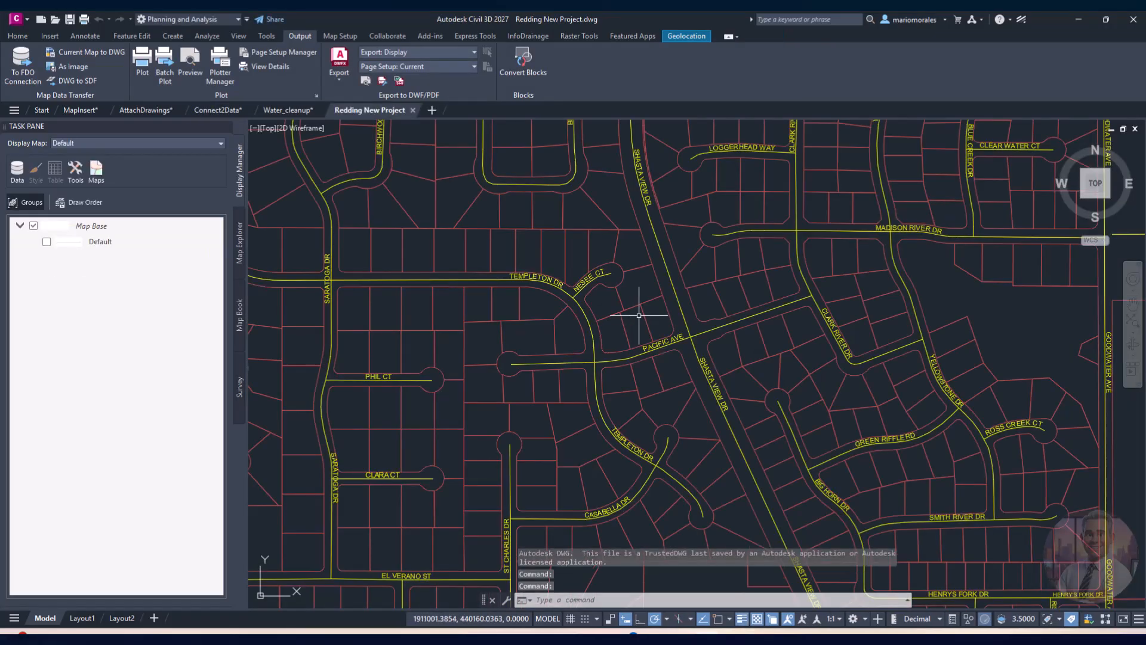
{"action": "left_click", "coordinate": [711, 263]}
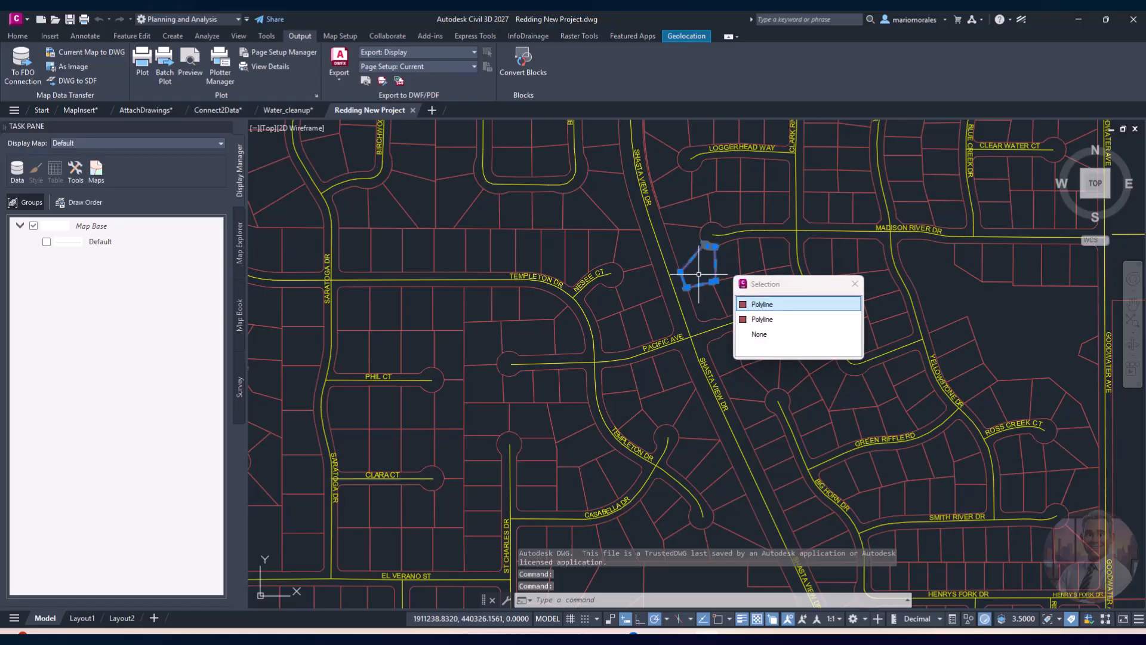
{"action": "left_click", "coordinate": [767, 305]}
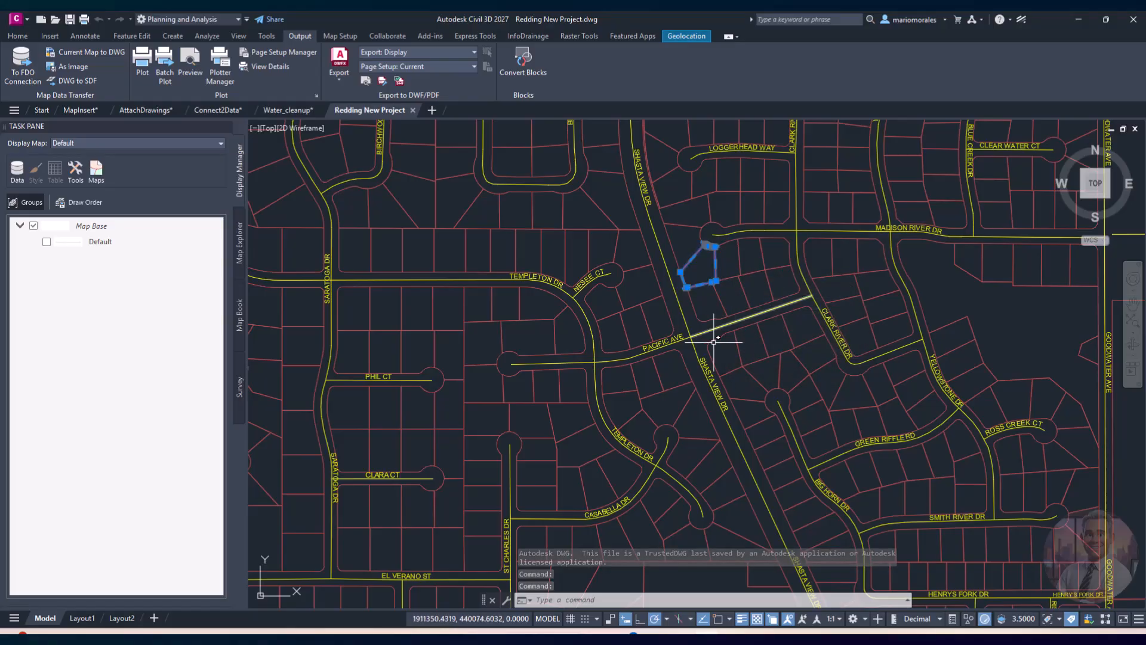
{"action": "right_click", "coordinate": [619, 289]}
{"action": "left_click", "coordinate": [652, 370]}
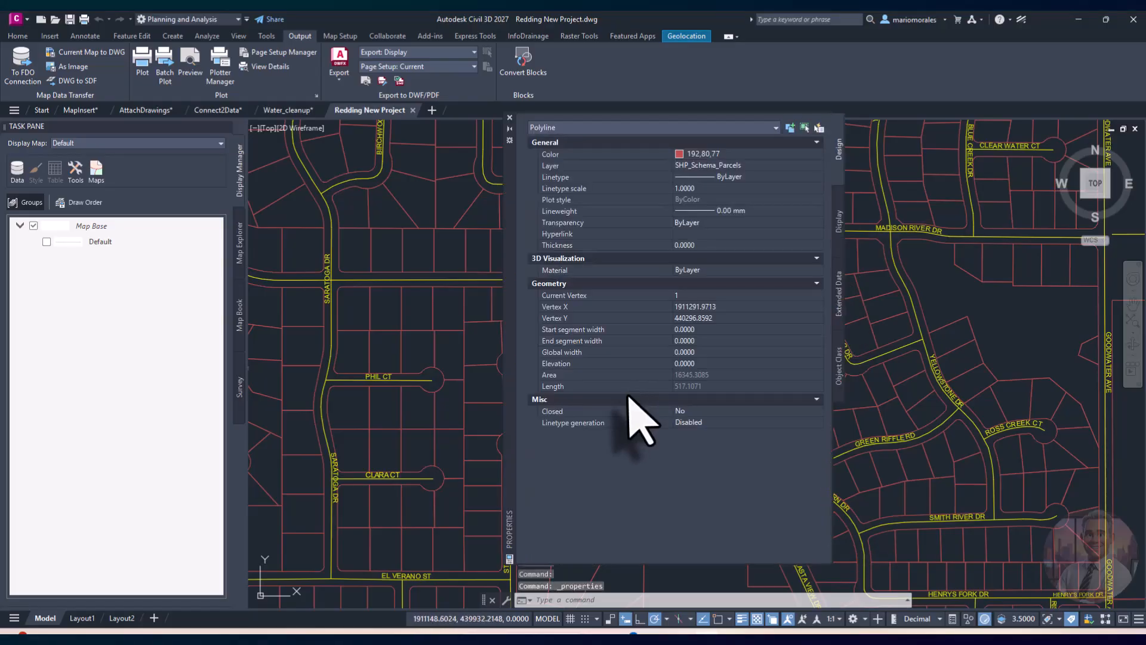
{"action": "left_click", "coordinate": [510, 117]}
{"action": "key", "text": "Escape"}
{"action": "key", "text": "Escape"}
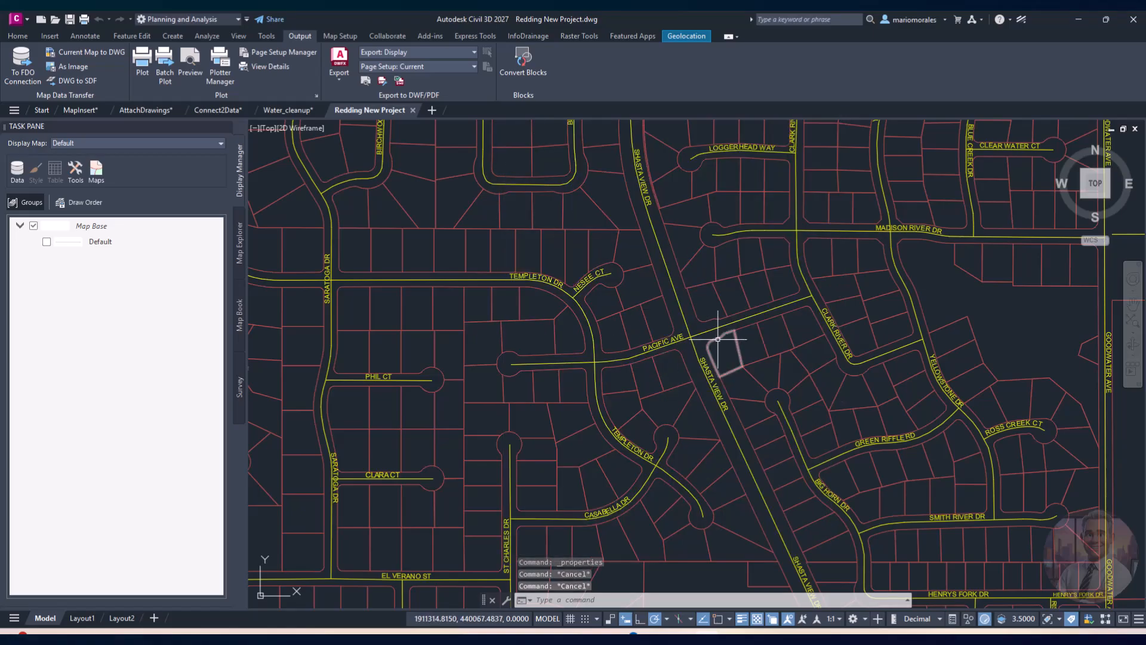
Step: Zoom and pan to frame the whole street network, then switch to AttachDrawings.dwg
{"action": "scroll", "coordinate": [662, 370], "scroll_direction": "down", "scroll_amount": 5}
{"action": "middle_click_drag", "start_coordinate": [521, 393], "coordinate": [618, 404]}
{"action": "scroll", "coordinate": [599, 385], "scroll_direction": "down", "scroll_amount": 2}
{"action": "scroll", "coordinate": [615, 404], "scroll_direction": "up", "scroll_amount": 2}
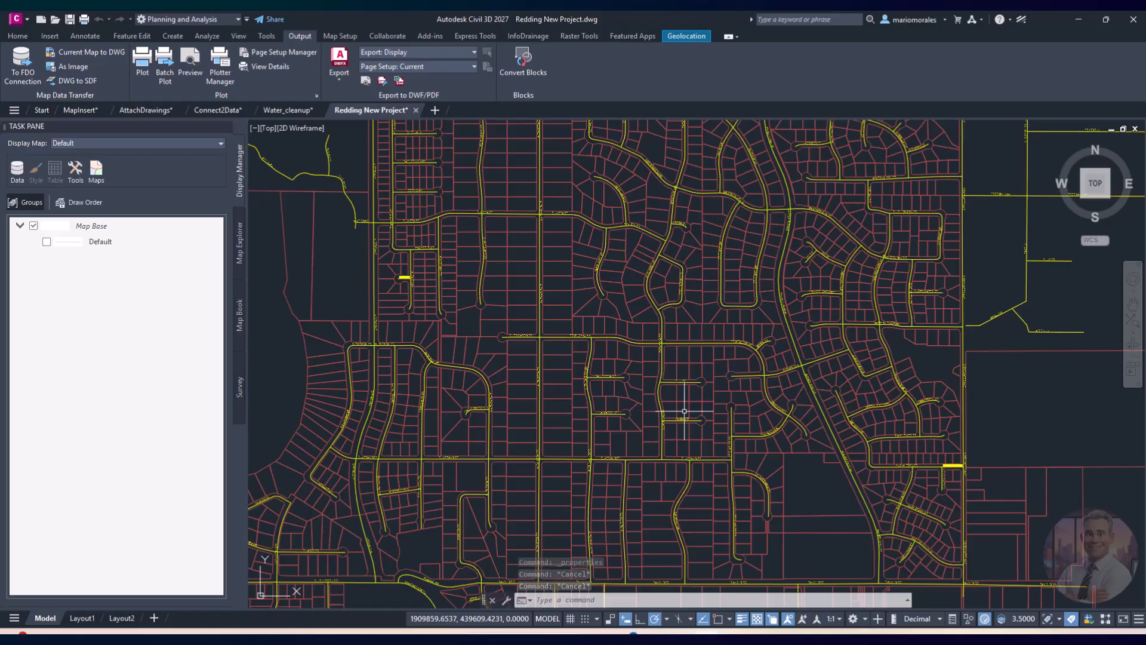
{"action": "scroll", "coordinate": [684, 412], "scroll_direction": "up", "scroll_amount": 2}
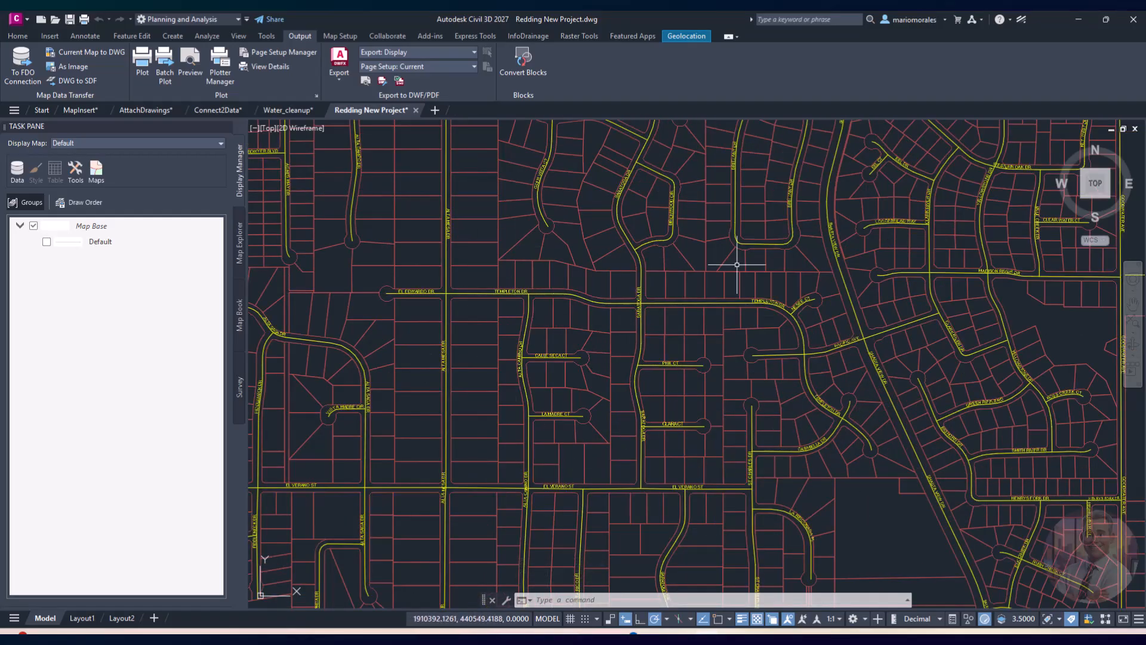
{"action": "scroll", "coordinate": [625, 458], "scroll_direction": "down", "scroll_amount": 5}
{"action": "scroll", "coordinate": [612, 405], "scroll_direction": "up", "scroll_amount": 2}
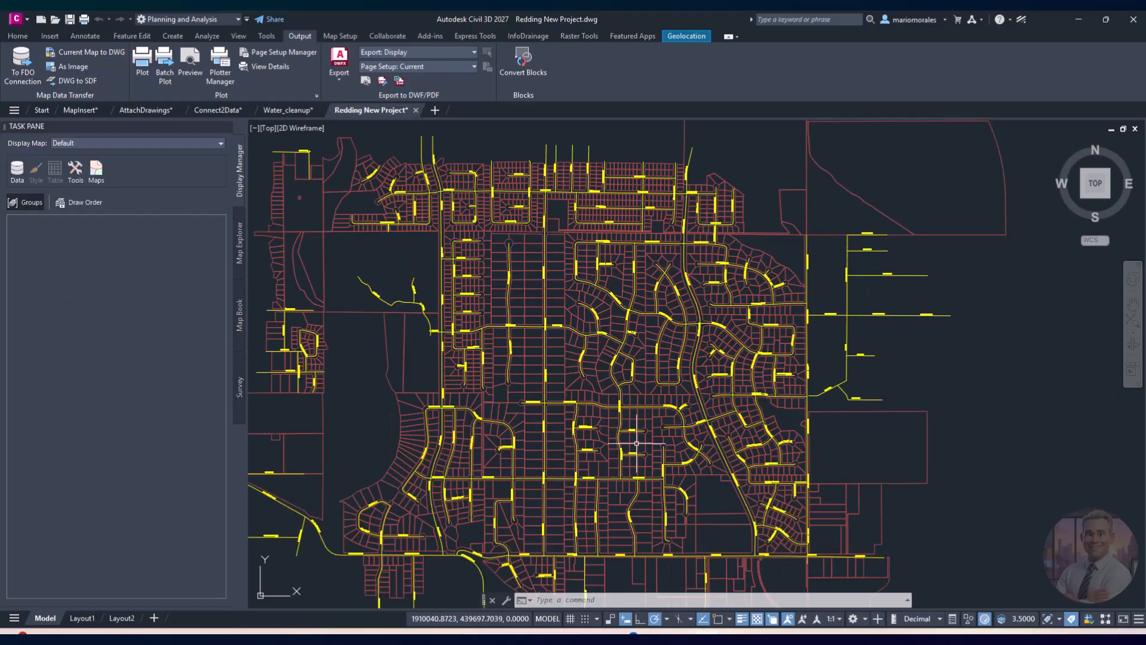
{"action": "middle_click_drag", "start_coordinate": [628, 414], "coordinate": [655, 393]}
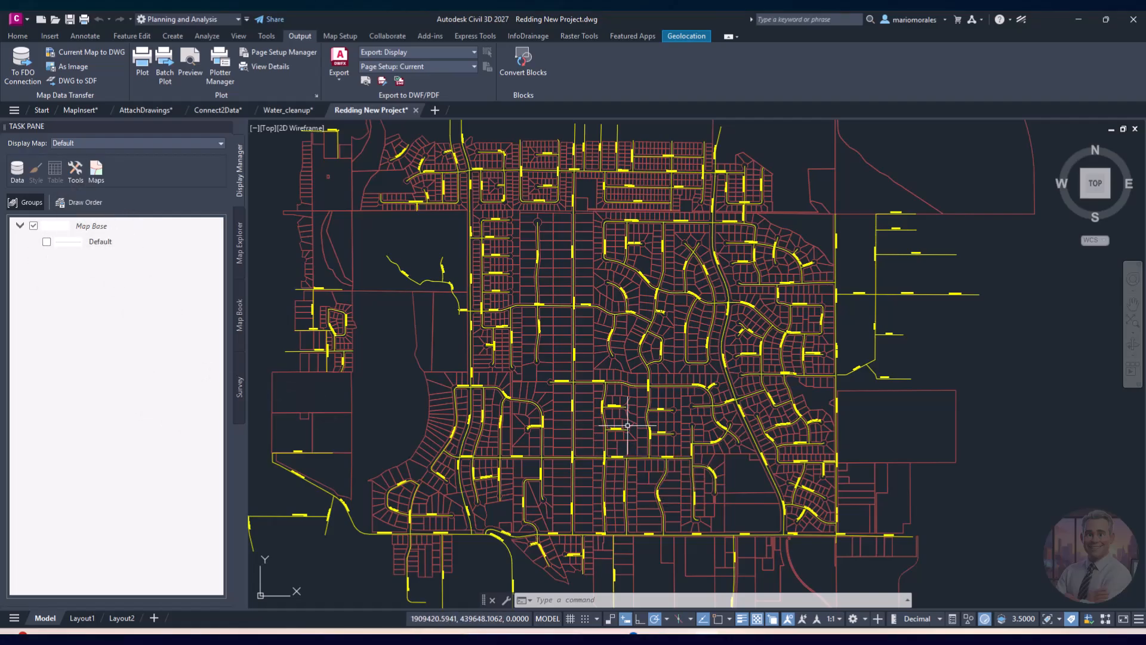
{"action": "middle_click_drag", "start_coordinate": [561, 410], "coordinate": [580, 411]}
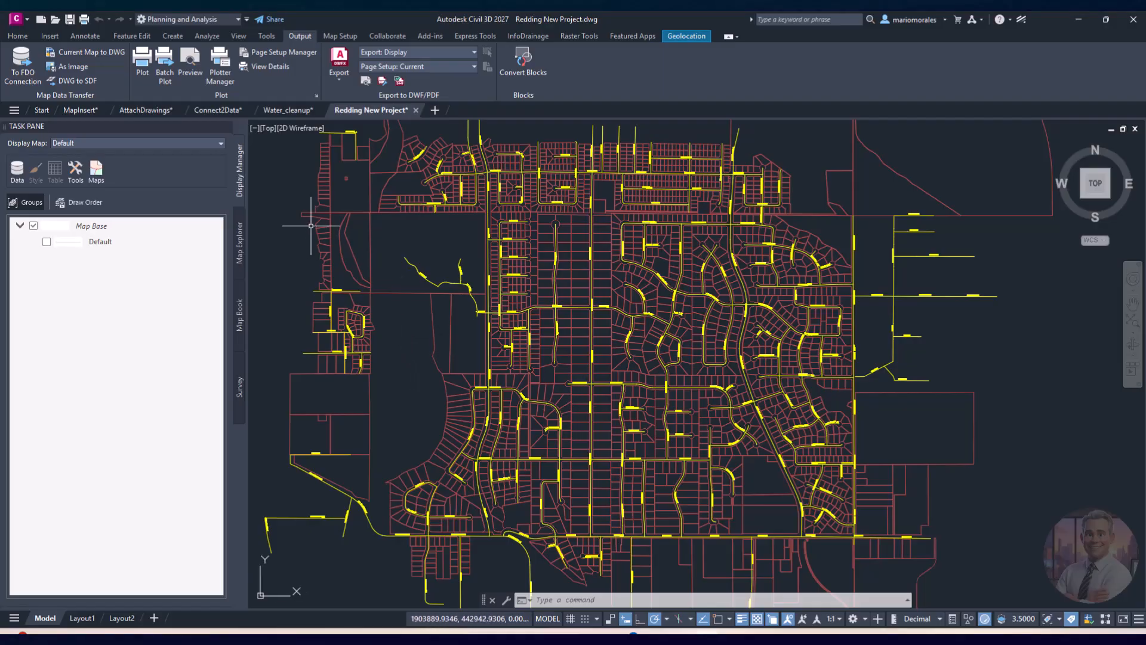
{"action": "left_click", "coordinate": [146, 111]}
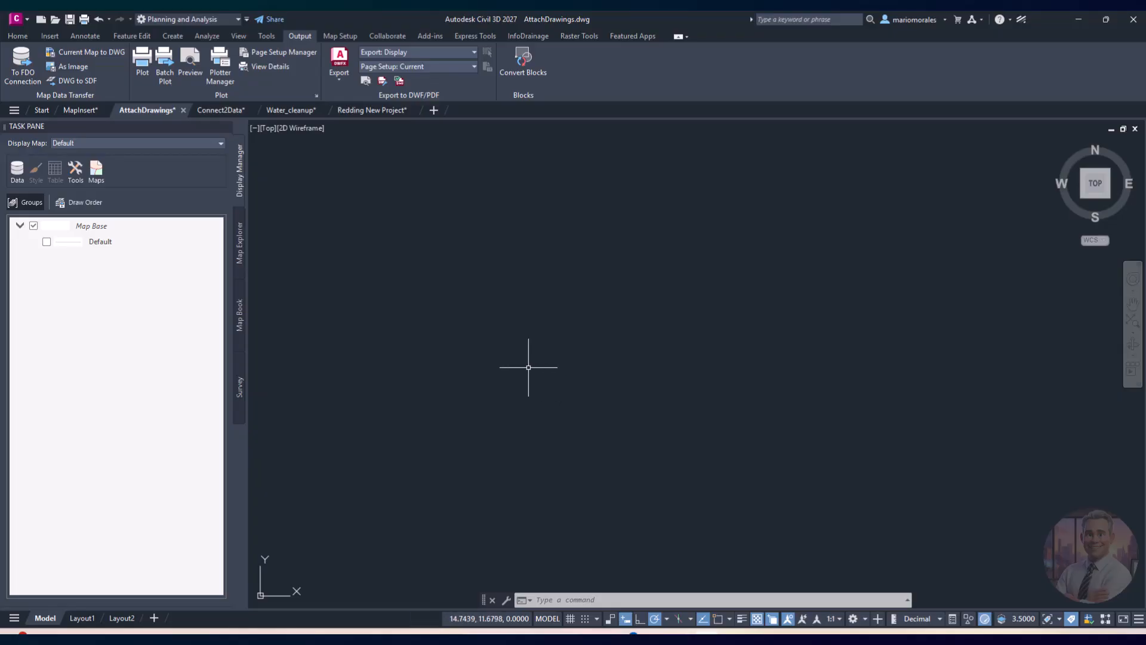
Step: Browse the ribbon tabs, return to Home, and show AttachDrawings.dwg's tree in Map Explorer
{"action": "left_click", "coordinate": [17, 36]}
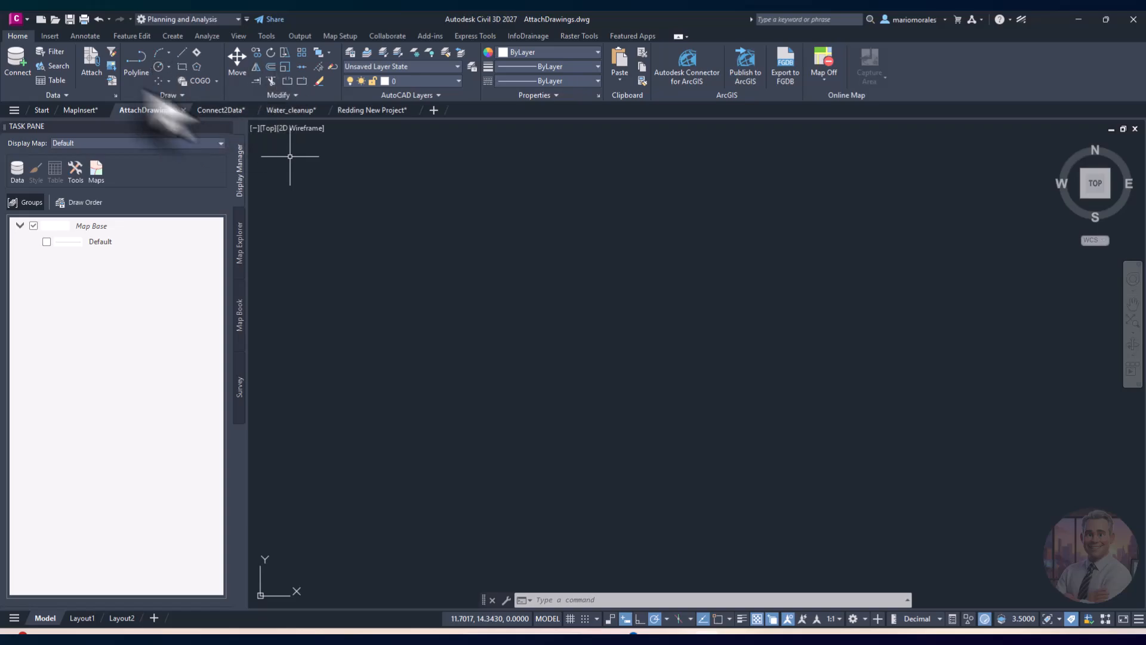
{"action": "left_click", "coordinate": [50, 36]}
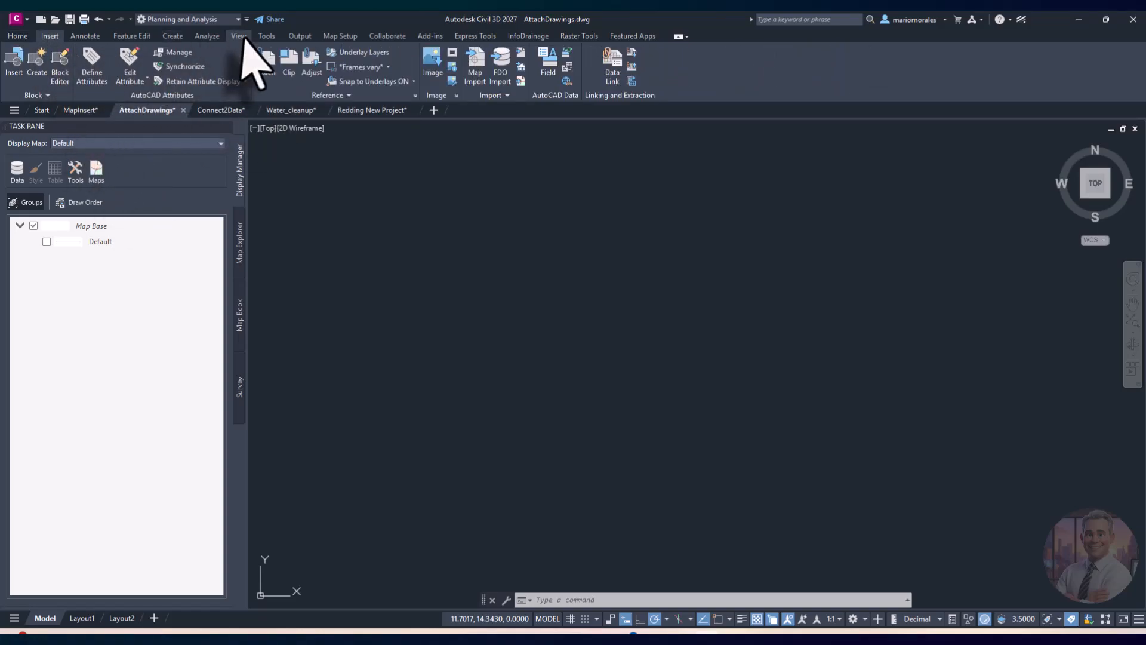
{"action": "left_click", "coordinate": [266, 36]}
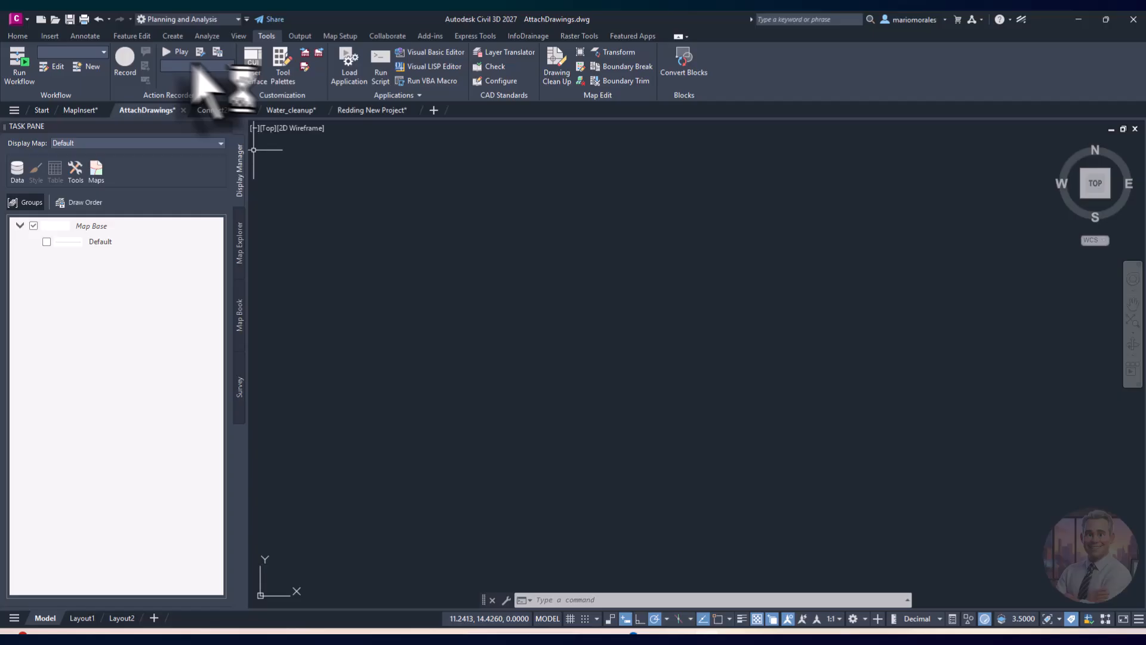
{"action": "left_click", "coordinate": [173, 36]}
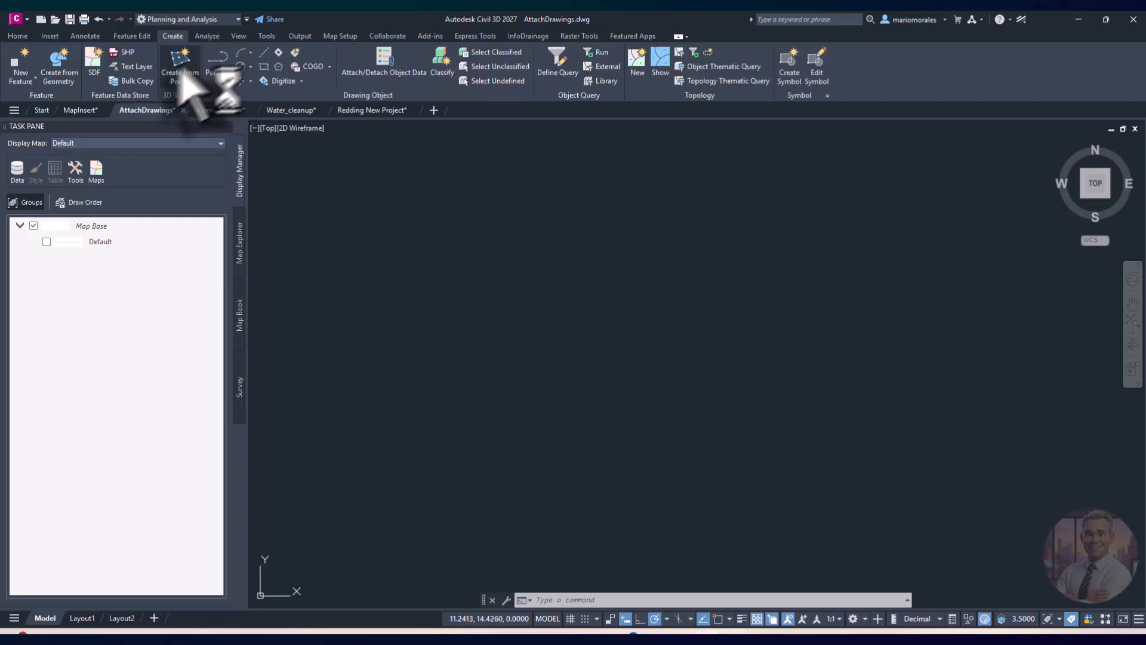
{"action": "left_click", "coordinate": [18, 36]}
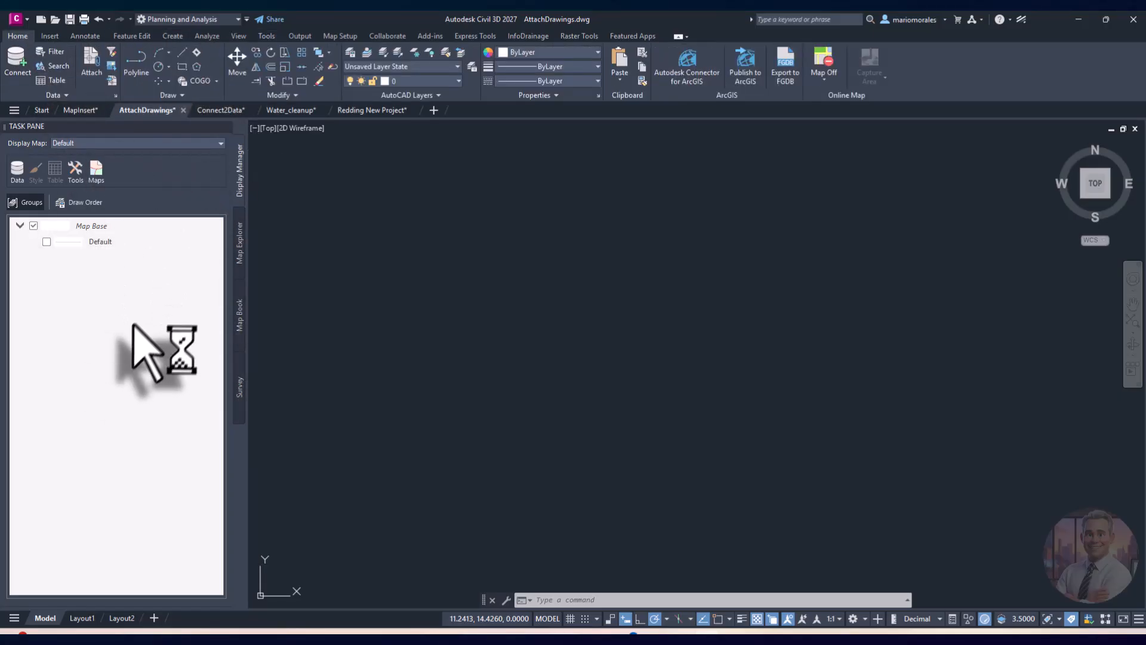
{"action": "left_click", "coordinate": [239, 260]}
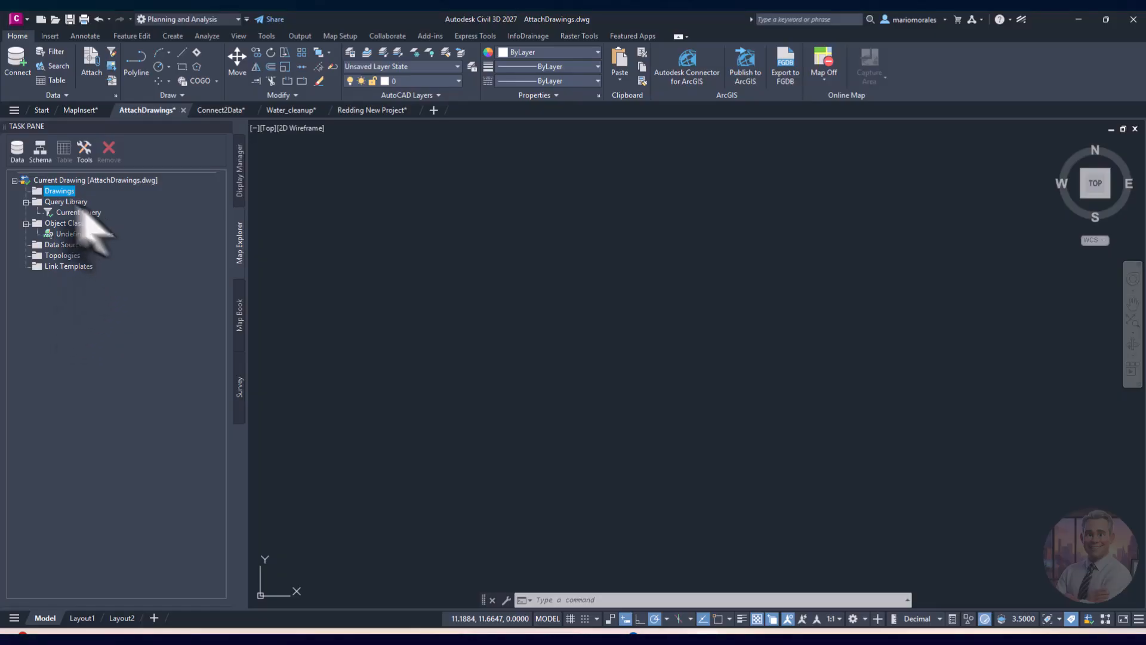
Step: Attach Parcel.dwg and Redding.dwg from C:\ under Map Explorer's Drawings folder
{"action": "right_click", "coordinate": [59, 192]}
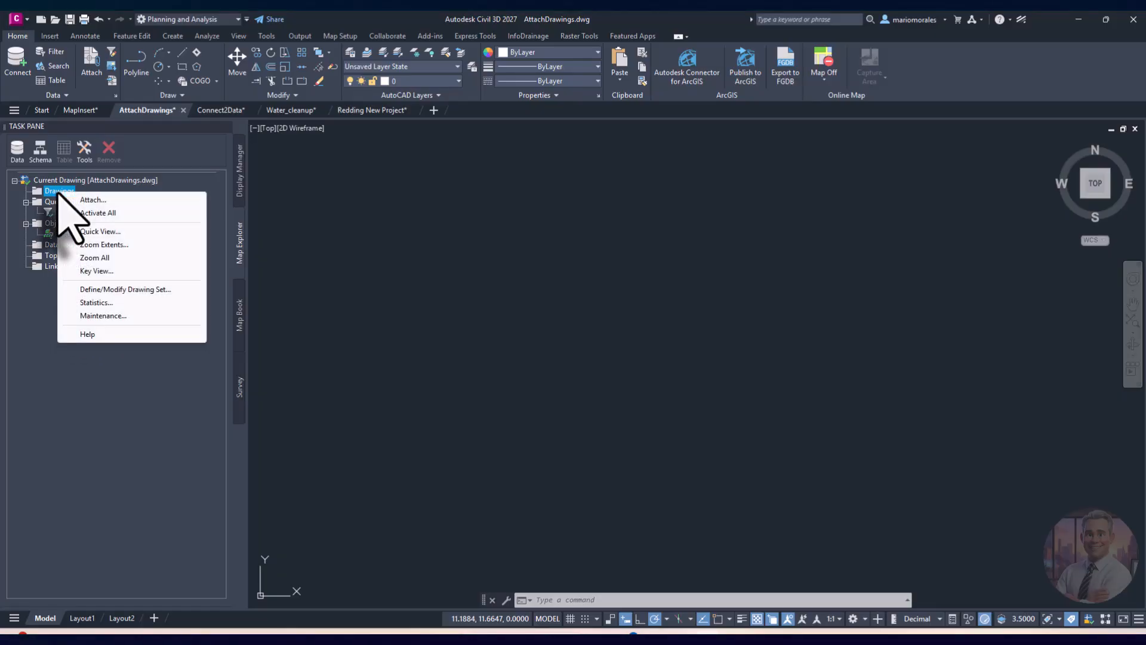
{"action": "left_click", "coordinate": [107, 199]}
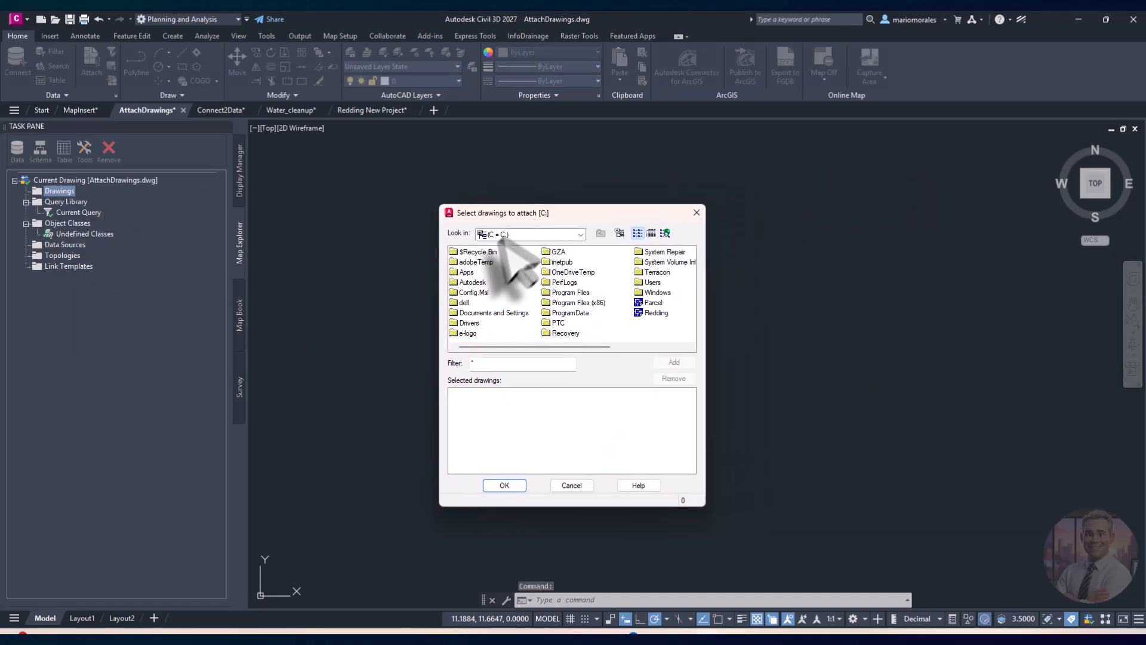
{"action": "left_click", "coordinate": [653, 302]}
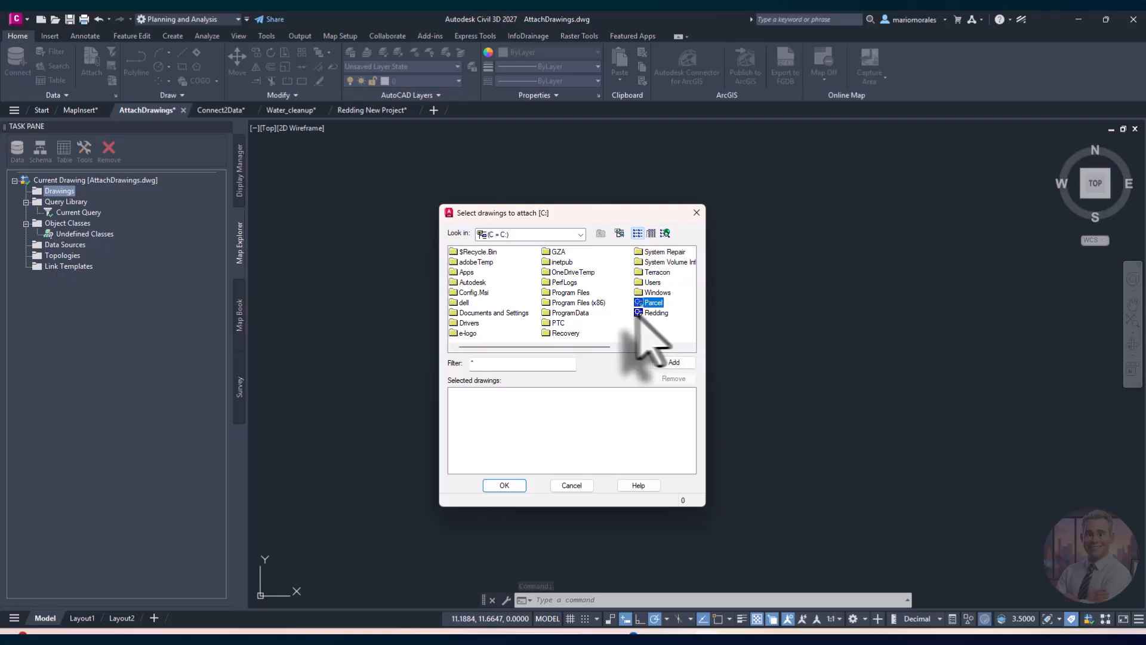
{"action": "left_click", "coordinate": [675, 363]}
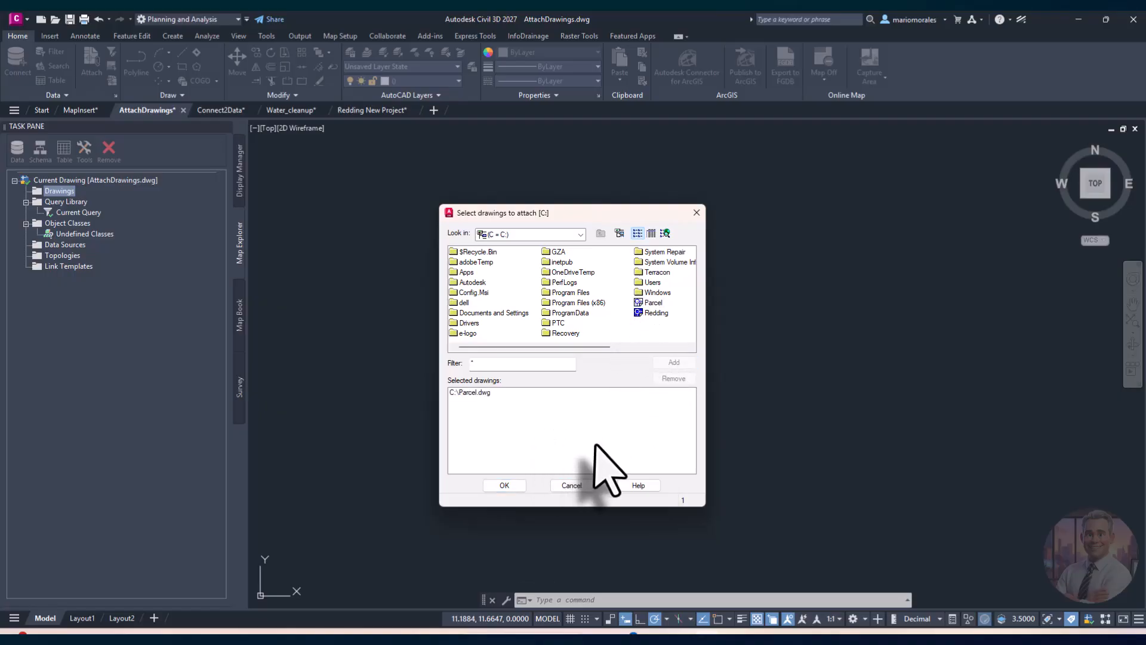
{"action": "left_click", "coordinate": [652, 313]}
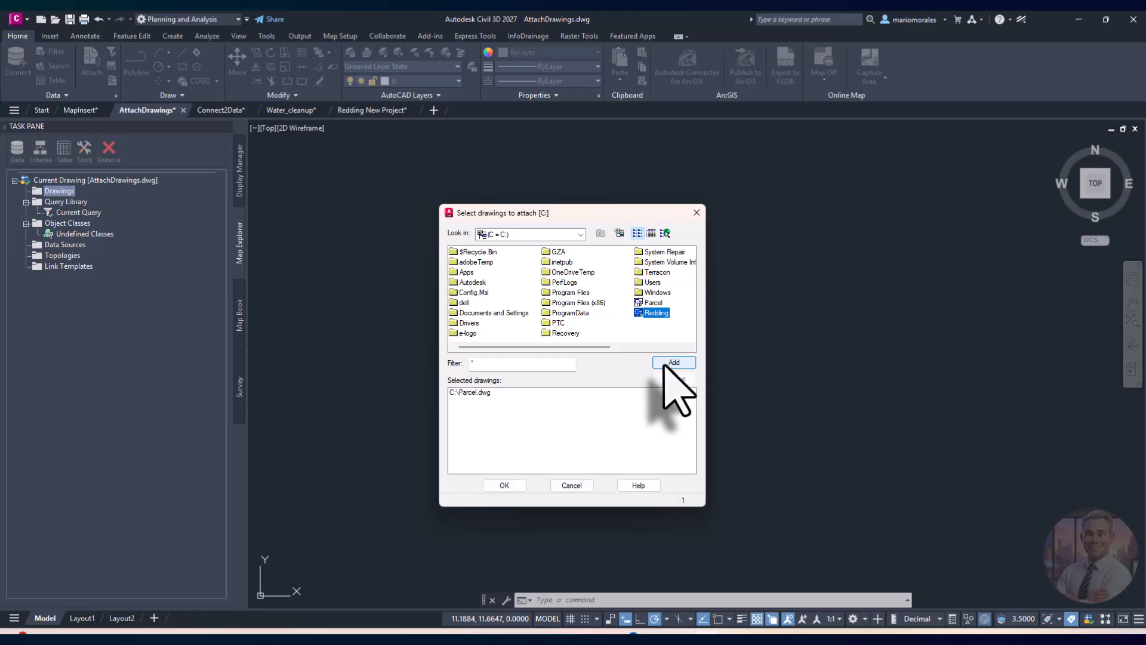
{"action": "left_click", "coordinate": [676, 364]}
{"action": "left_click", "coordinate": [512, 483]}
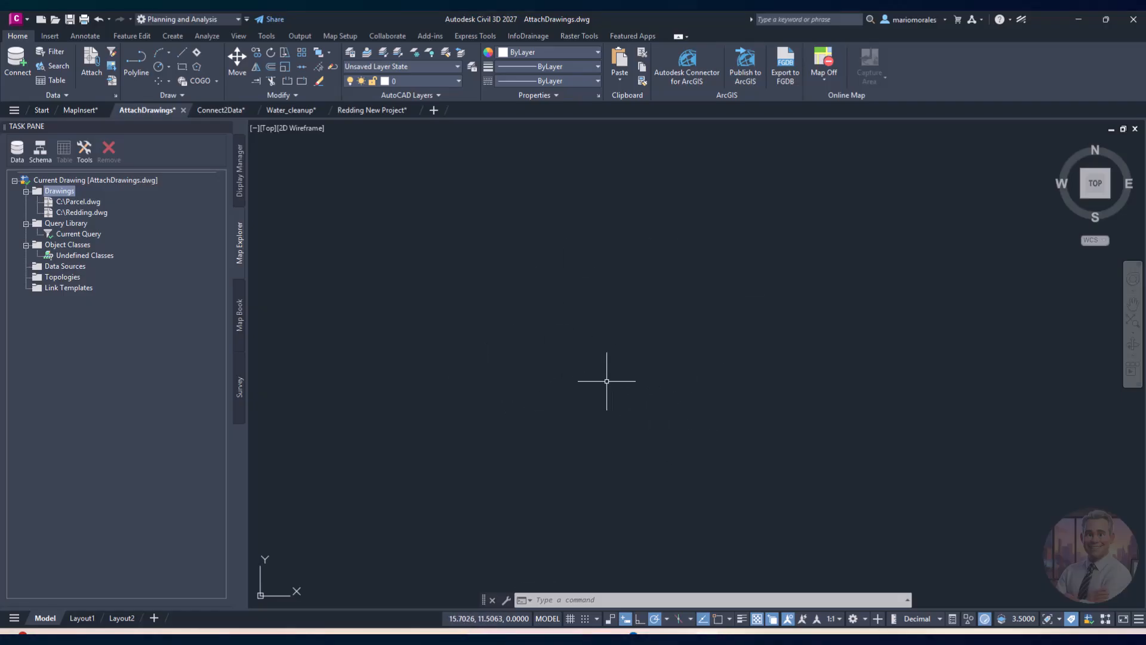
{"action": "middle_click", "coordinate": [601, 365]}
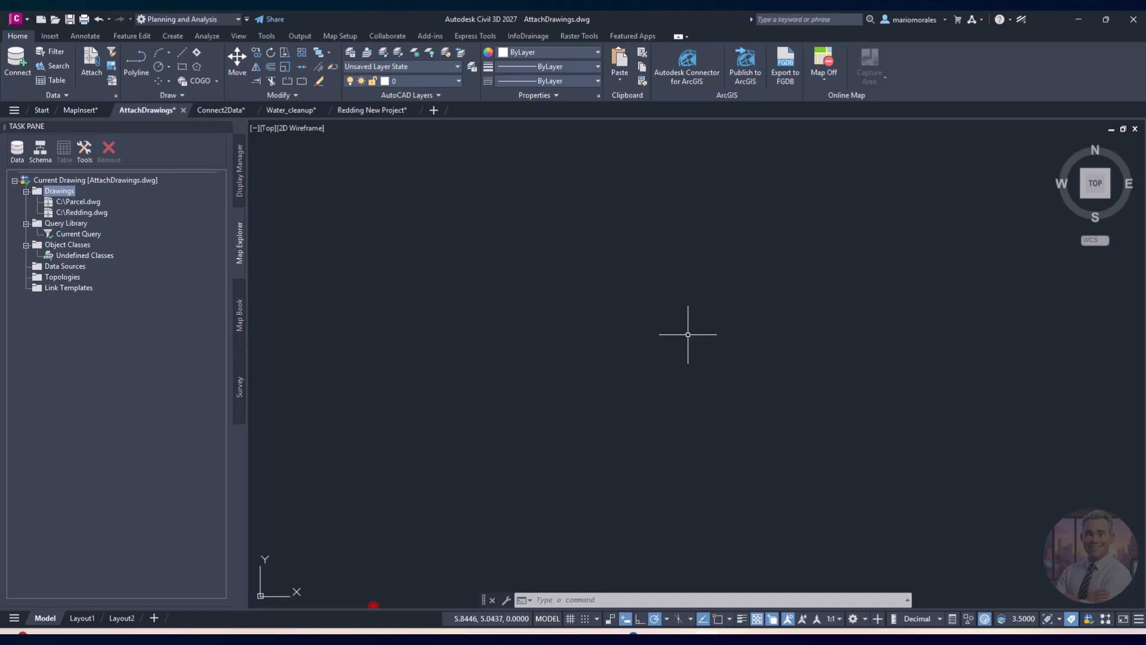
{"action": "right_click", "coordinate": [63, 193]}
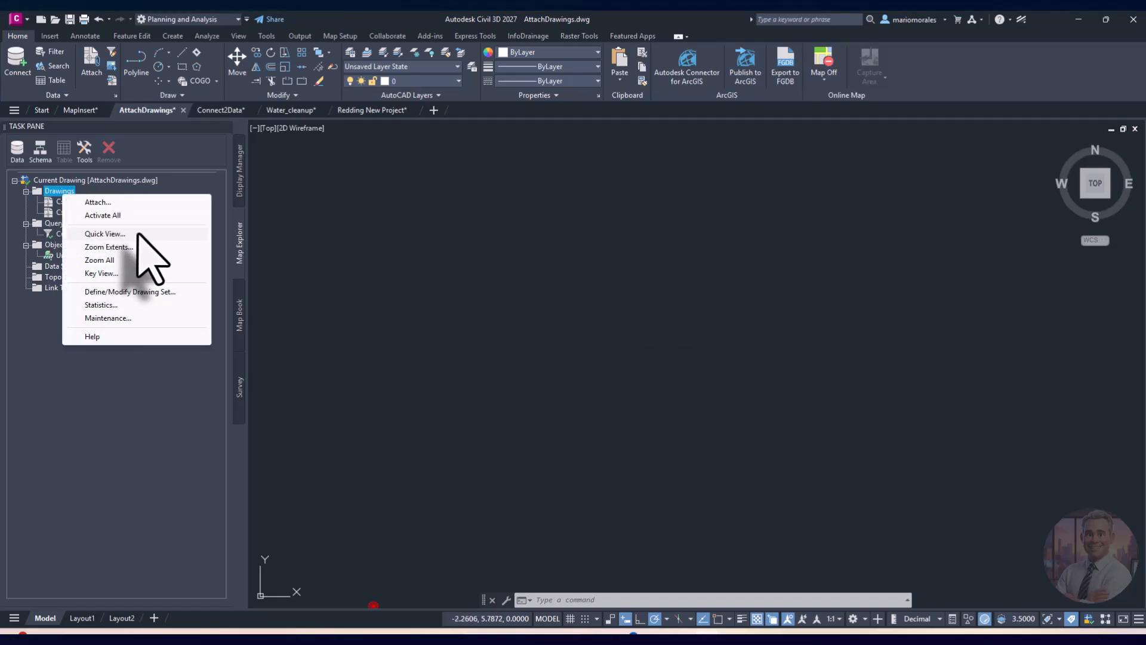
{"action": "left_click", "coordinate": [138, 233]}
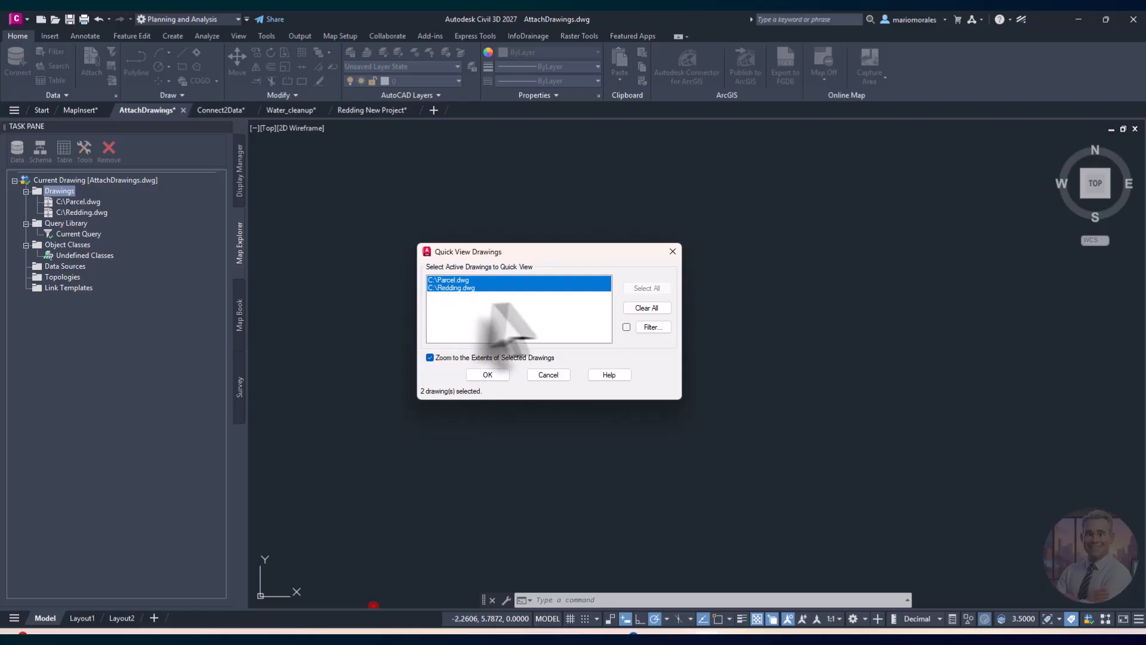
{"action": "left_click", "coordinate": [492, 380]}
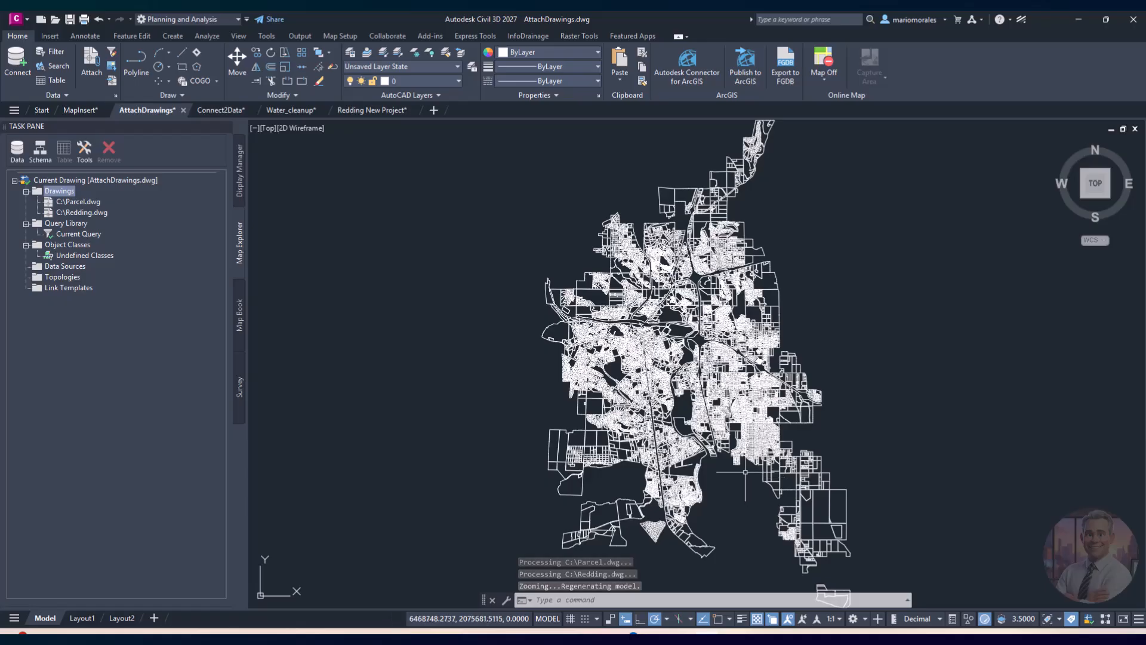
{"action": "scroll", "coordinate": [745, 473], "scroll_direction": "up", "scroll_amount": 4}
{"action": "left_click", "coordinate": [778, 356]}
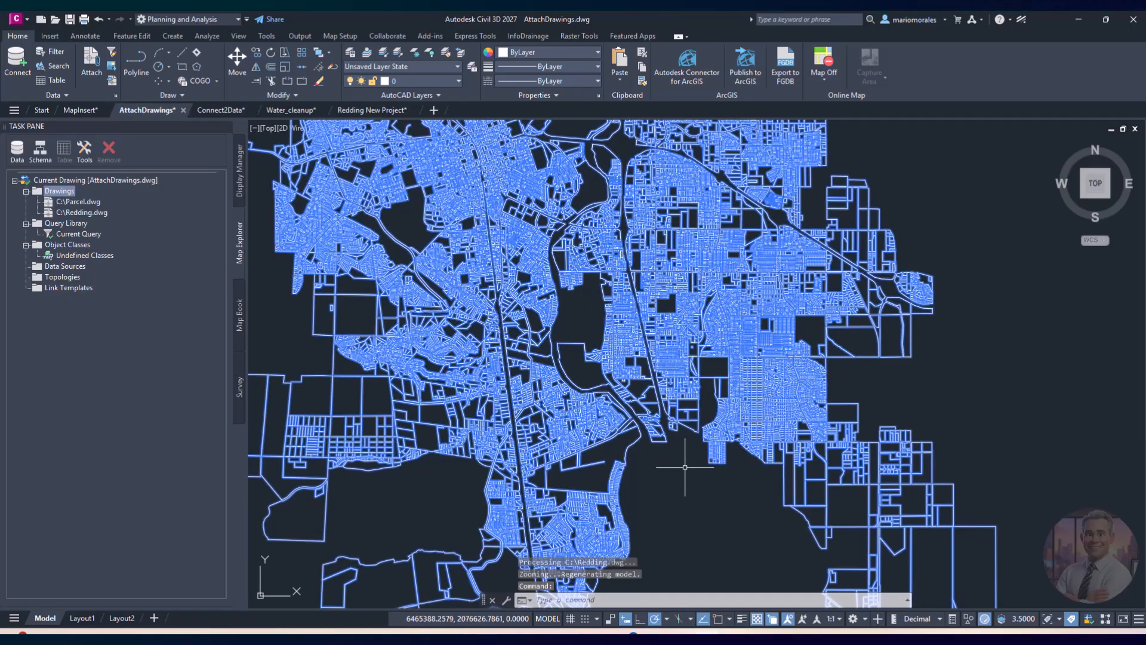
{"action": "key", "text": "Escape"}
{"action": "middle_click_drag", "start_coordinate": [685, 467], "coordinate": [548, 449]}
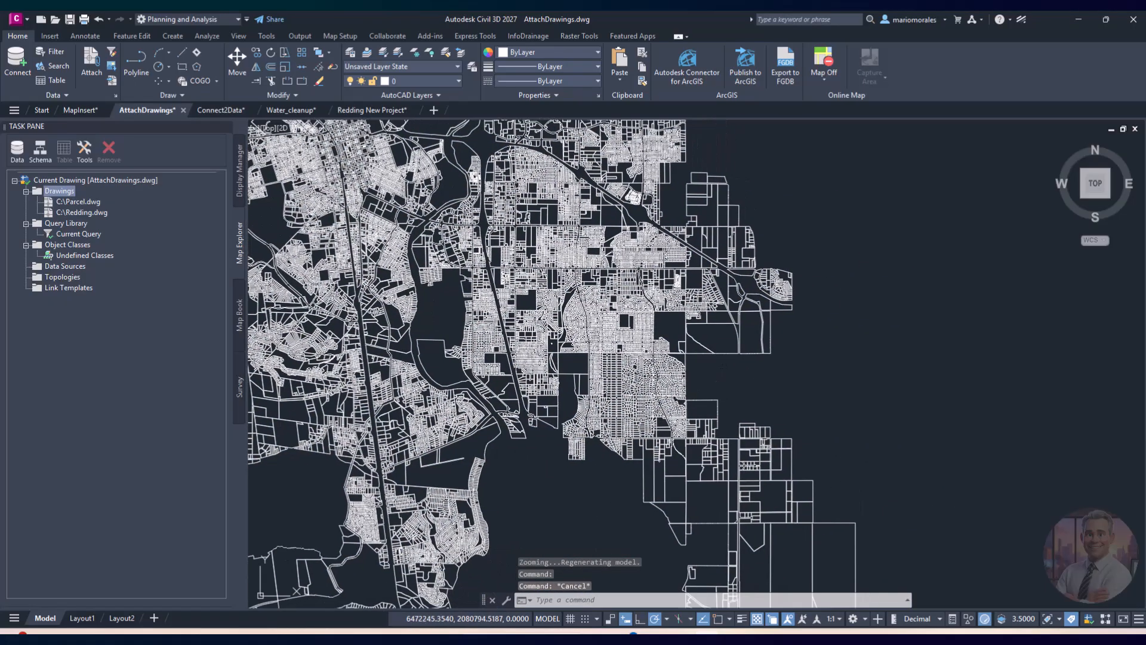
{"action": "scroll", "coordinate": [652, 393], "scroll_direction": "up", "scroll_amount": 4}
{"action": "scroll", "coordinate": [640, 390], "scroll_direction": "down", "scroll_amount": 4}
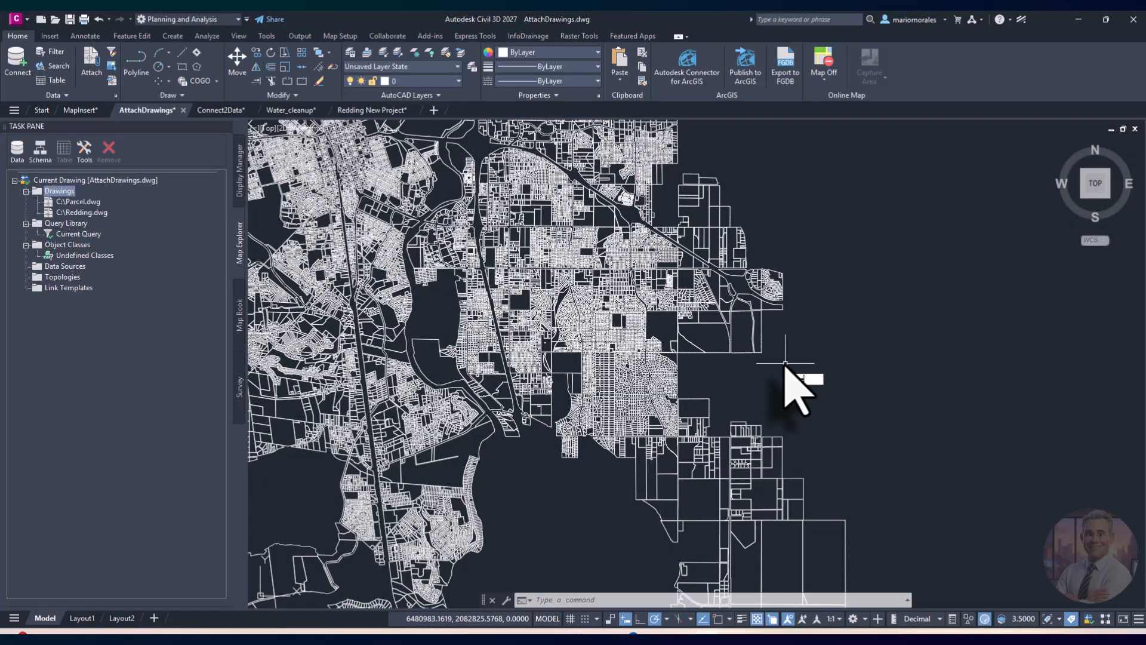
{"action": "type", "text": "ea"}
{"action": "key", "text": "Return"}
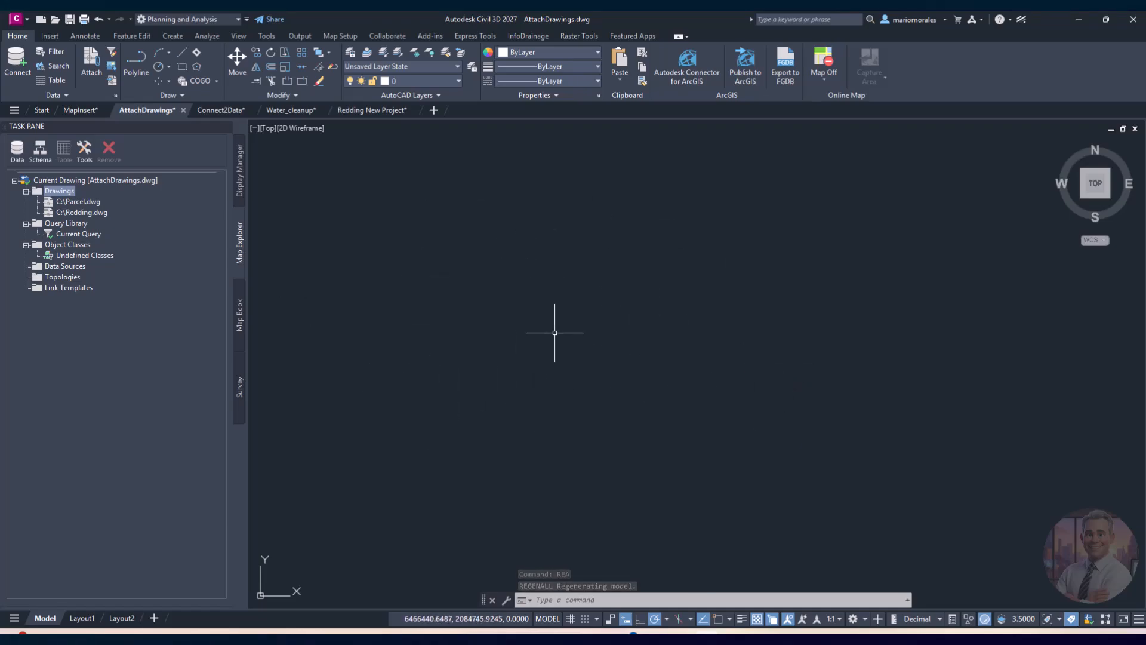
Step: Quick View both Parcel.dwg and Redding.dwg, then zoom and pan in on the street parcels
{"action": "right_click", "coordinate": [60, 192]}
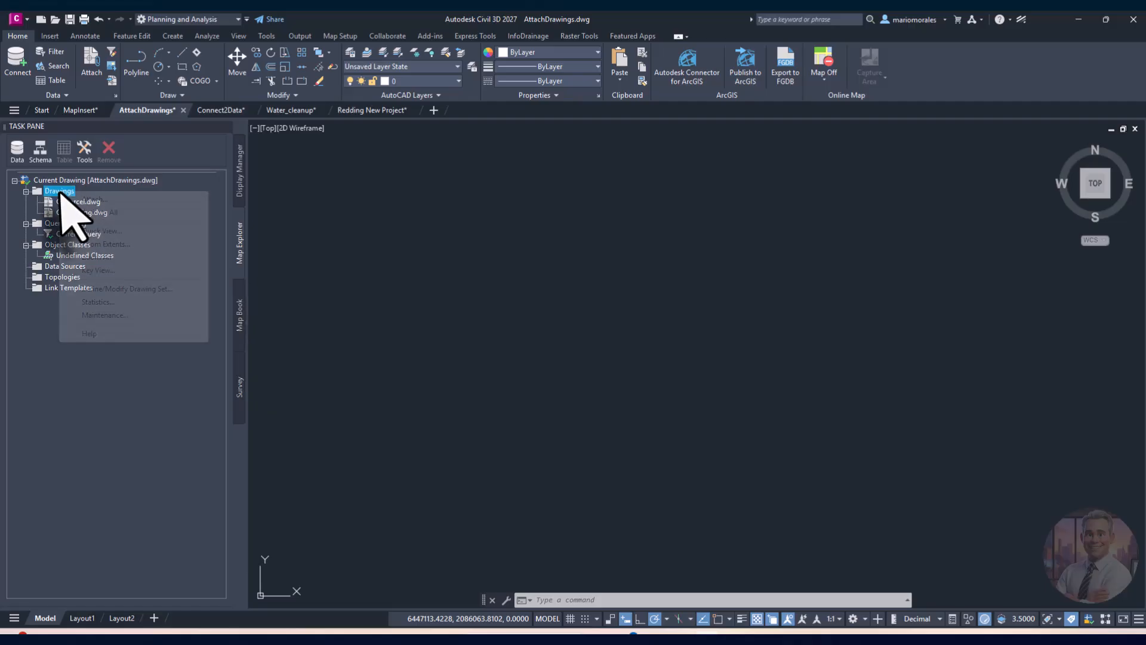
{"action": "left_click", "coordinate": [108, 230]}
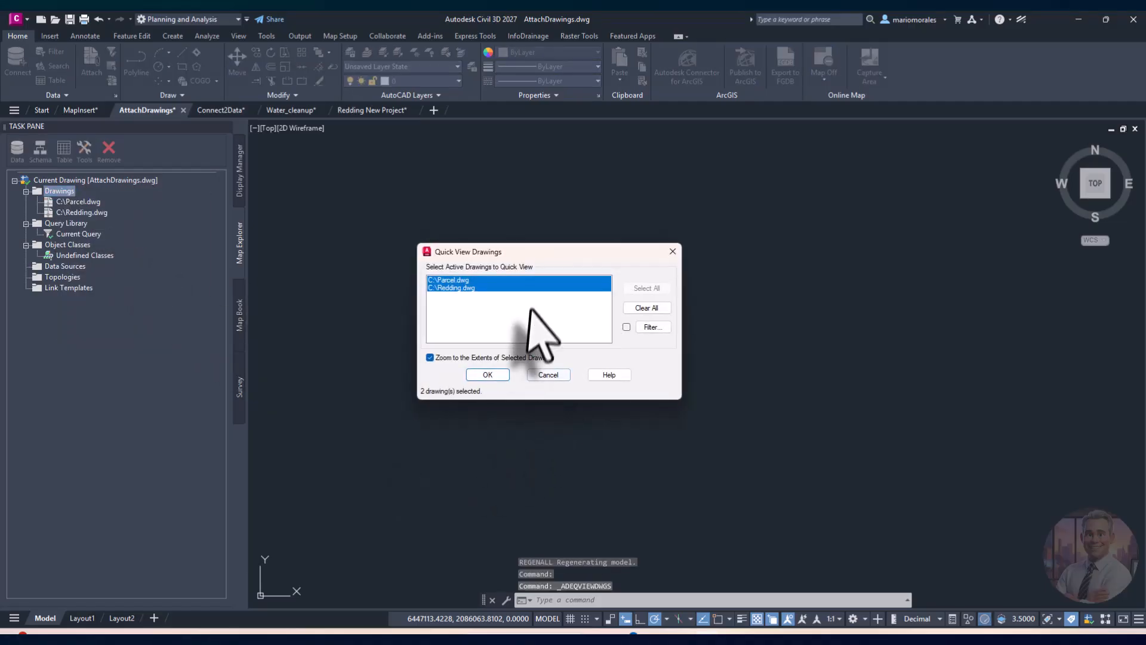
{"action": "left_click", "coordinate": [640, 289]}
{"action": "left_click", "coordinate": [487, 375]}
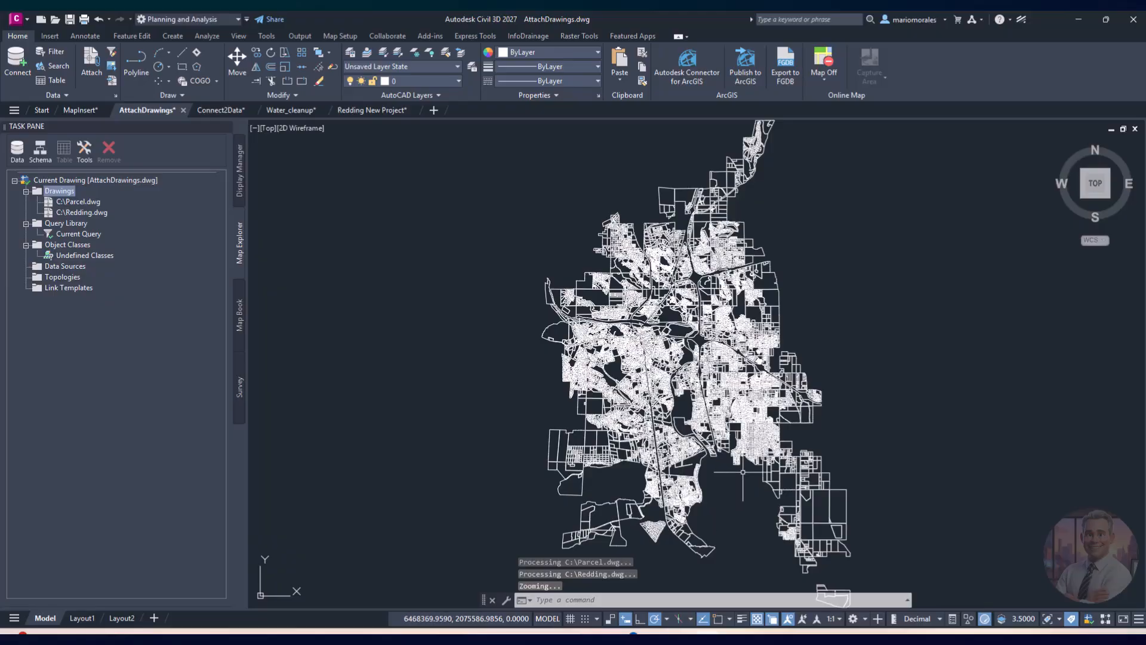
{"action": "scroll", "coordinate": [744, 472], "scroll_direction": "up", "scroll_amount": 6}
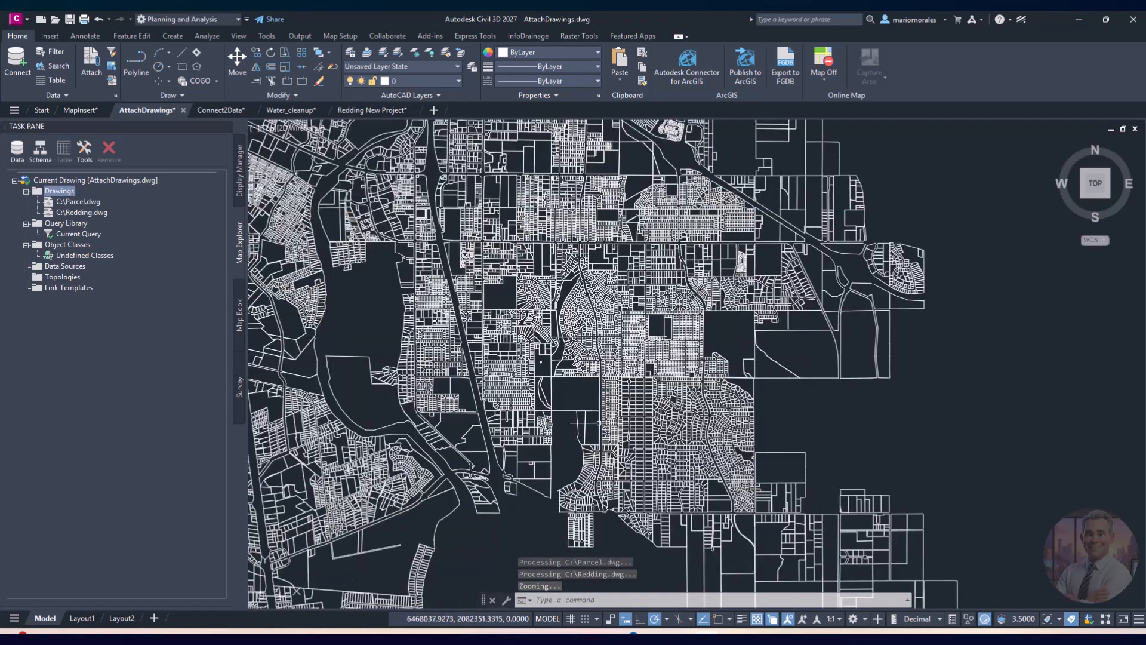
{"action": "middle_click_drag", "start_coordinate": [651, 473], "coordinate": [574, 406]}
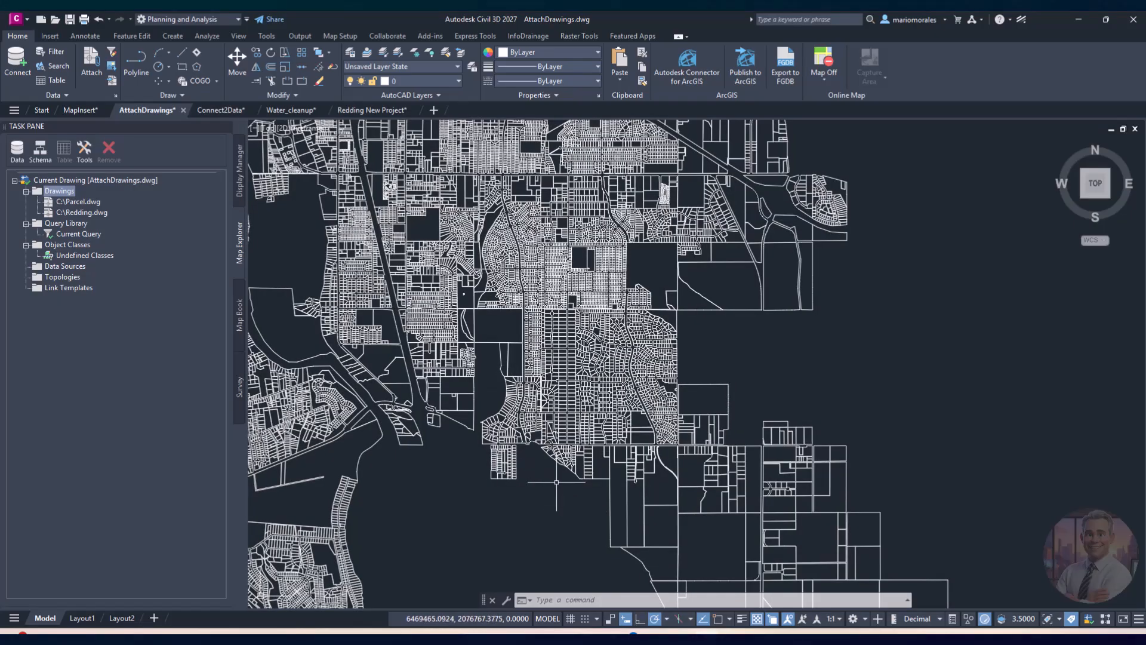
{"action": "mouse_move", "coordinate": [557, 482]}
{"action": "middle_mouse_down"}
{"action": "mouse_move", "coordinate": [580, 465]}
{"action": "mouse_move", "coordinate": [543, 499]}
{"action": "middle_mouse_up"}
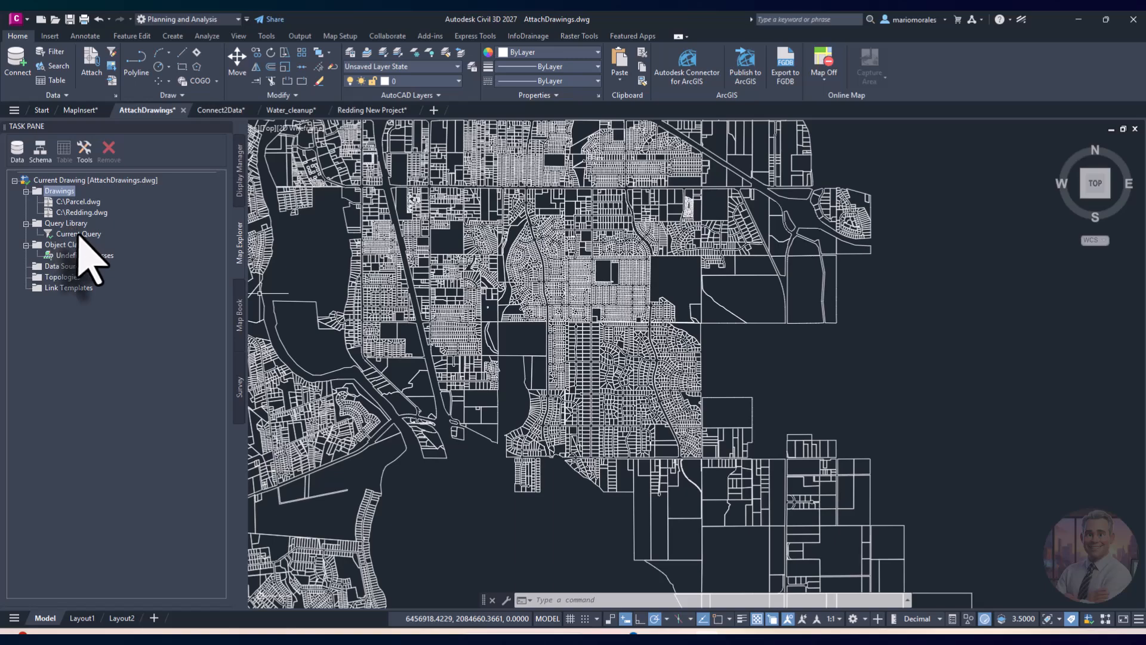
Step: Clear the current query's existing conditions
{"action": "right_click", "coordinate": [79, 234]}
{"action": "key", "text": "Escape"}
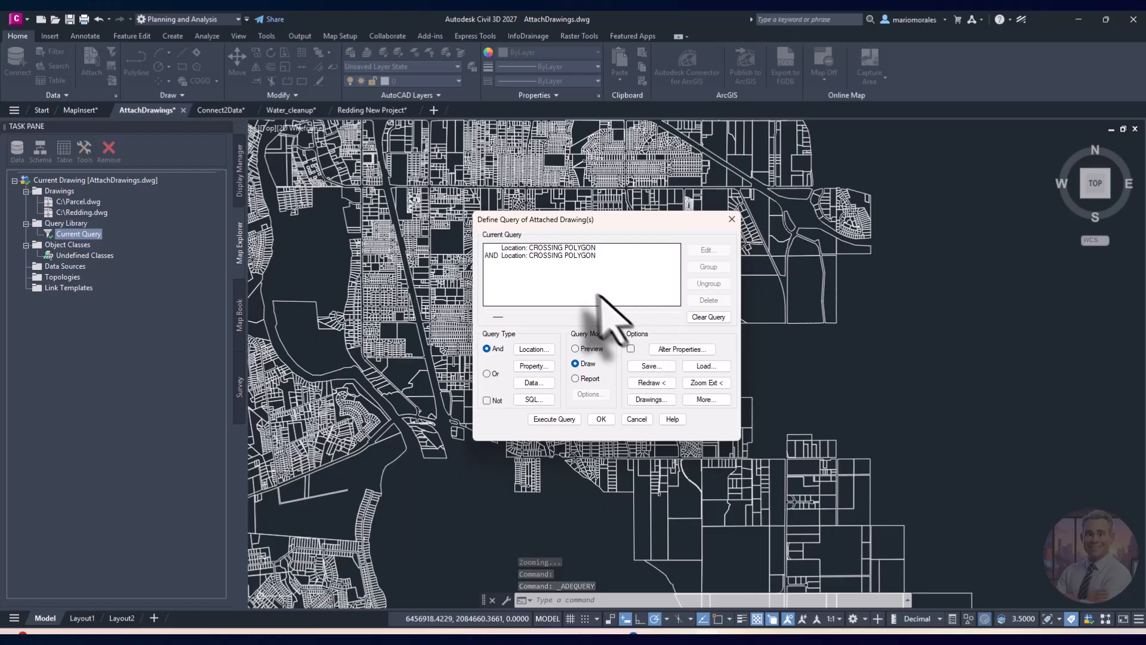
{"action": "left_click", "coordinate": [699, 317]}
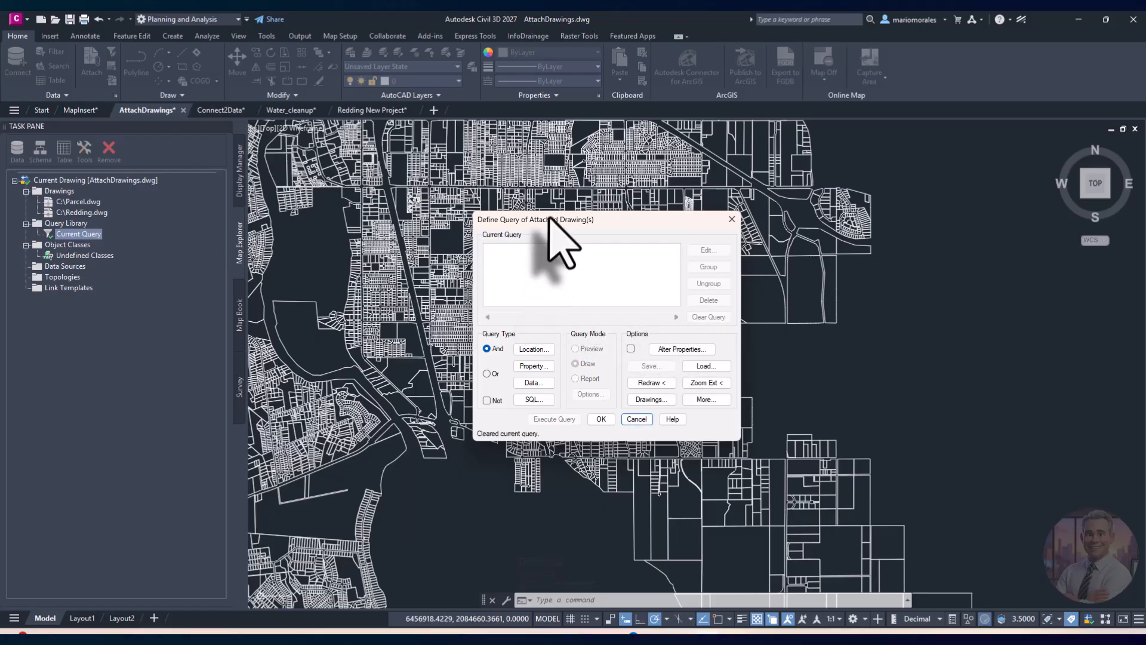
{"action": "left_click_drag", "start_coordinate": [550, 218], "coordinate": [340, 238]}
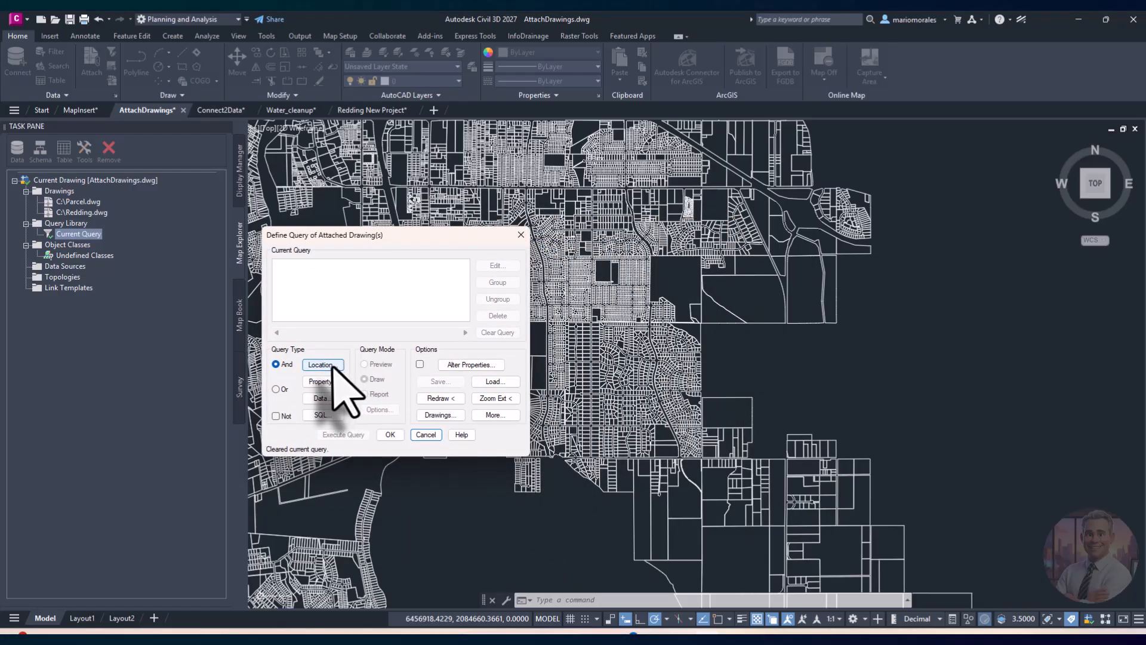
Step: Start a Polyline location condition, abandon the boundary pick, and cancel both query dialogs
{"action": "left_click", "coordinate": [322, 365]}
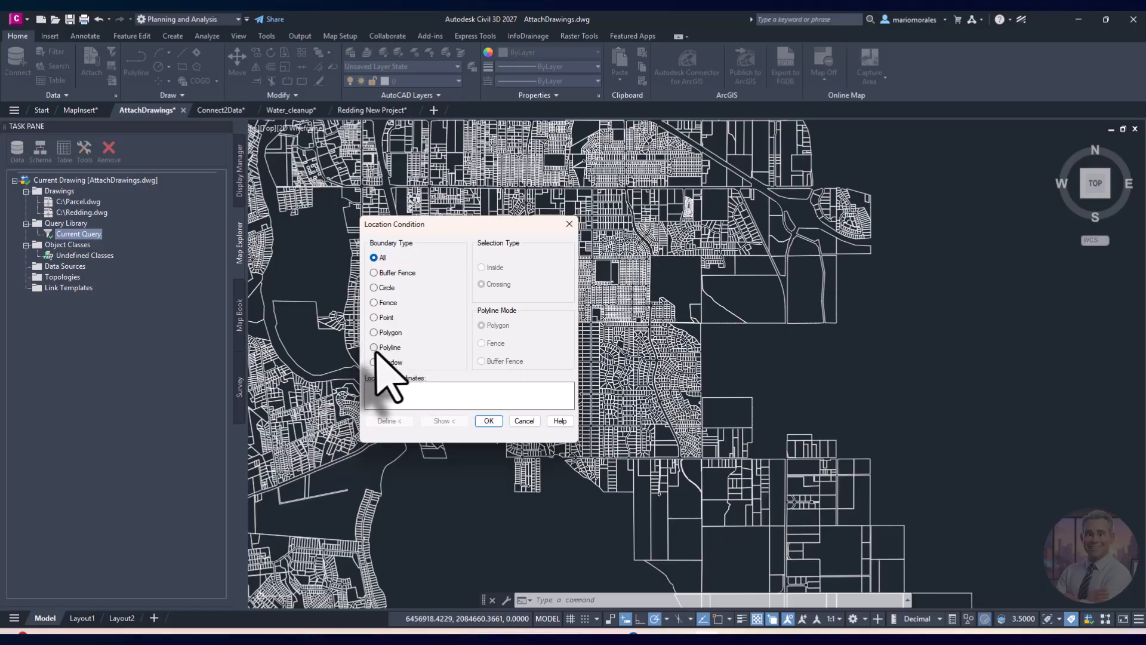
{"action": "left_click", "coordinate": [374, 348]}
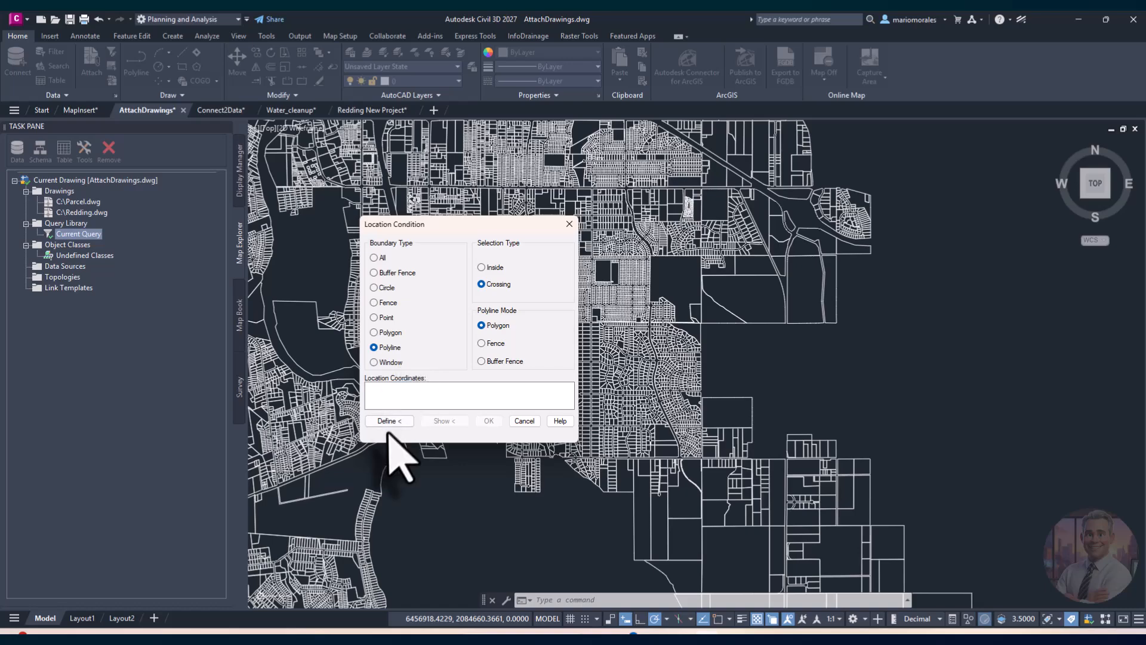
{"action": "left_click", "coordinate": [399, 421]}
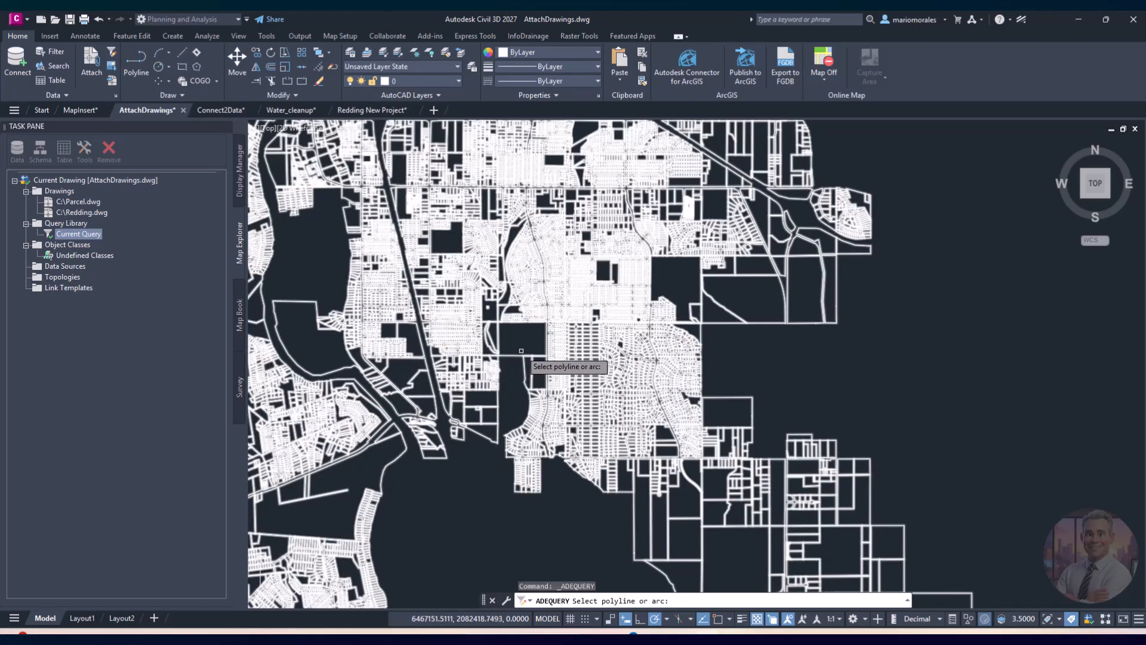
{"action": "key", "text": "Escape"}
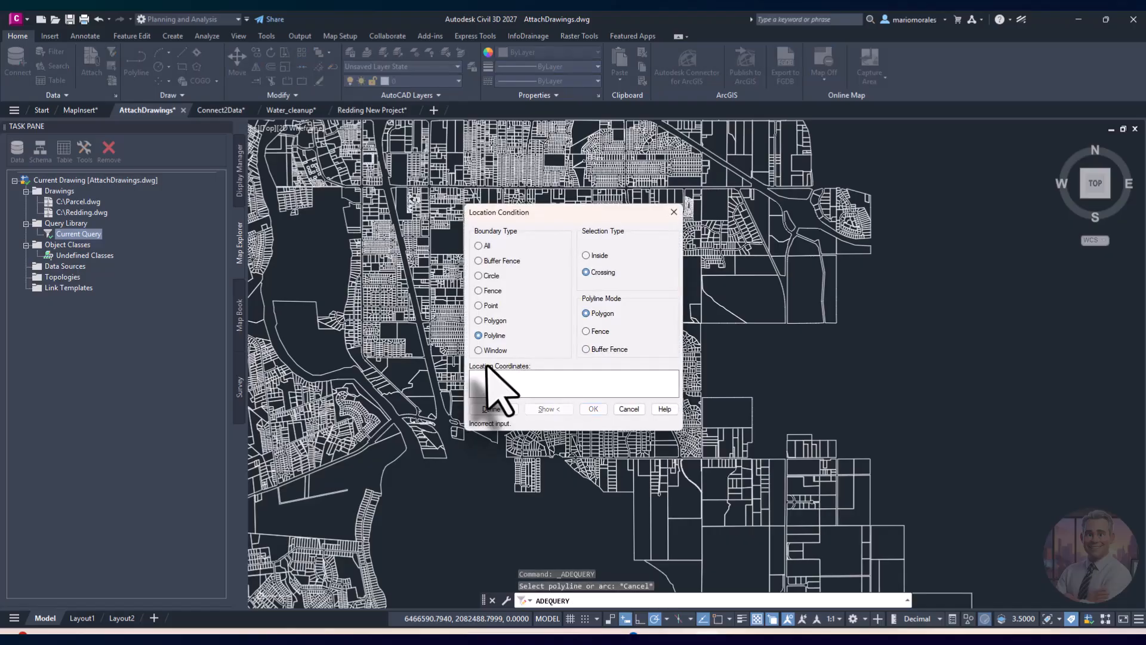
{"action": "left_click", "coordinate": [494, 409]}
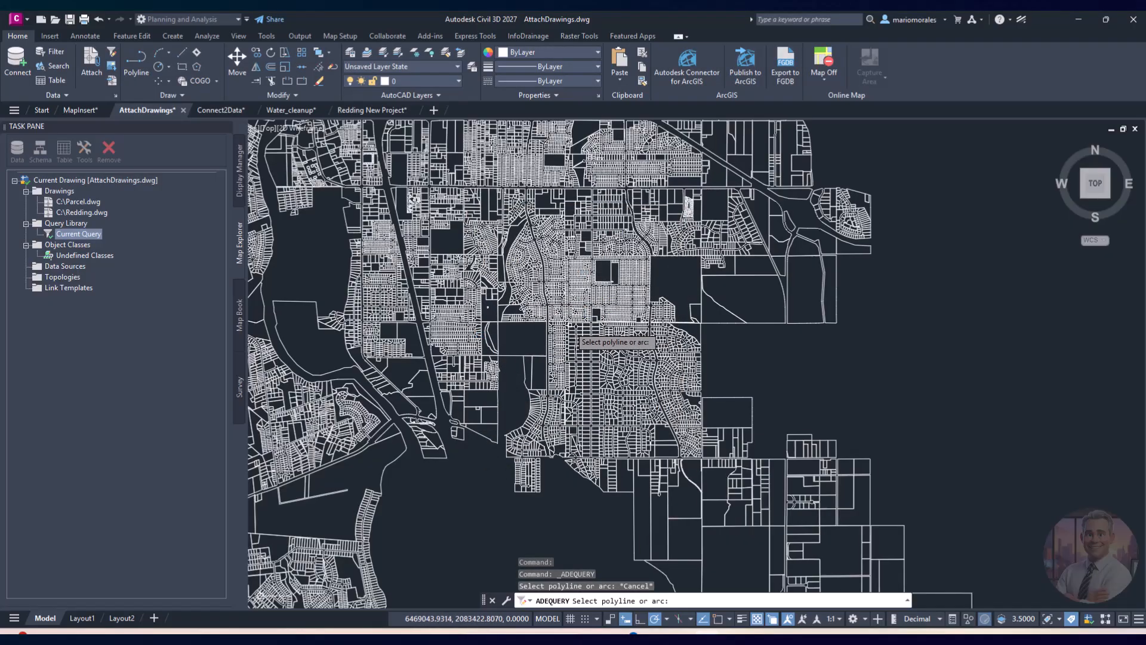
{"action": "key", "text": "Escape"}
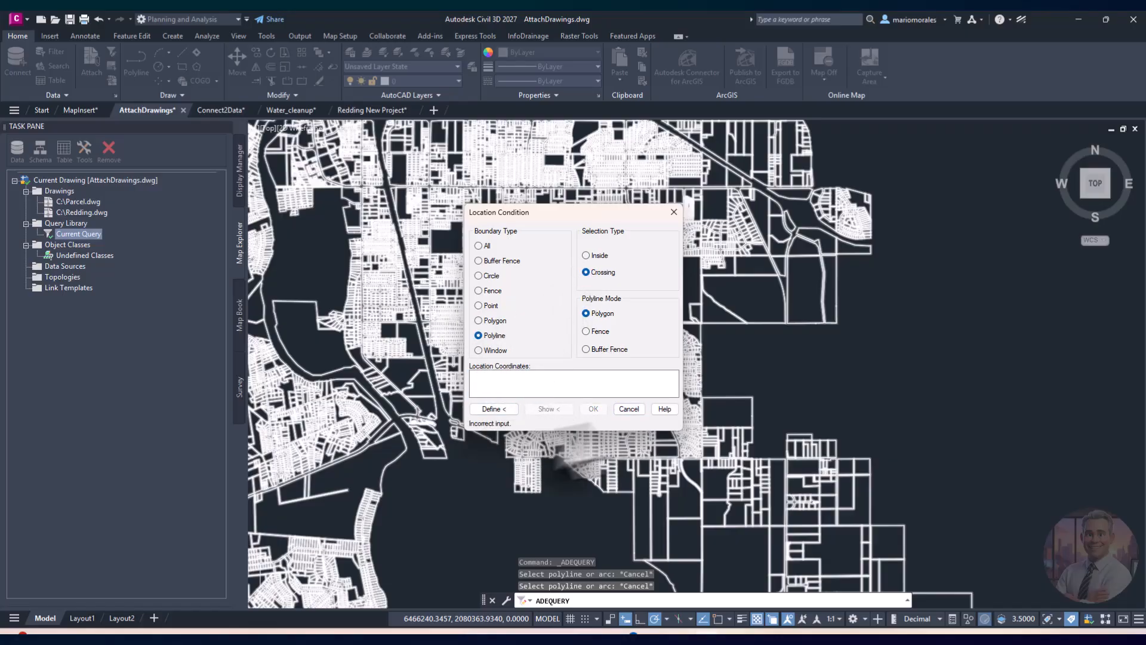
{"action": "left_click", "coordinate": [624, 409]}
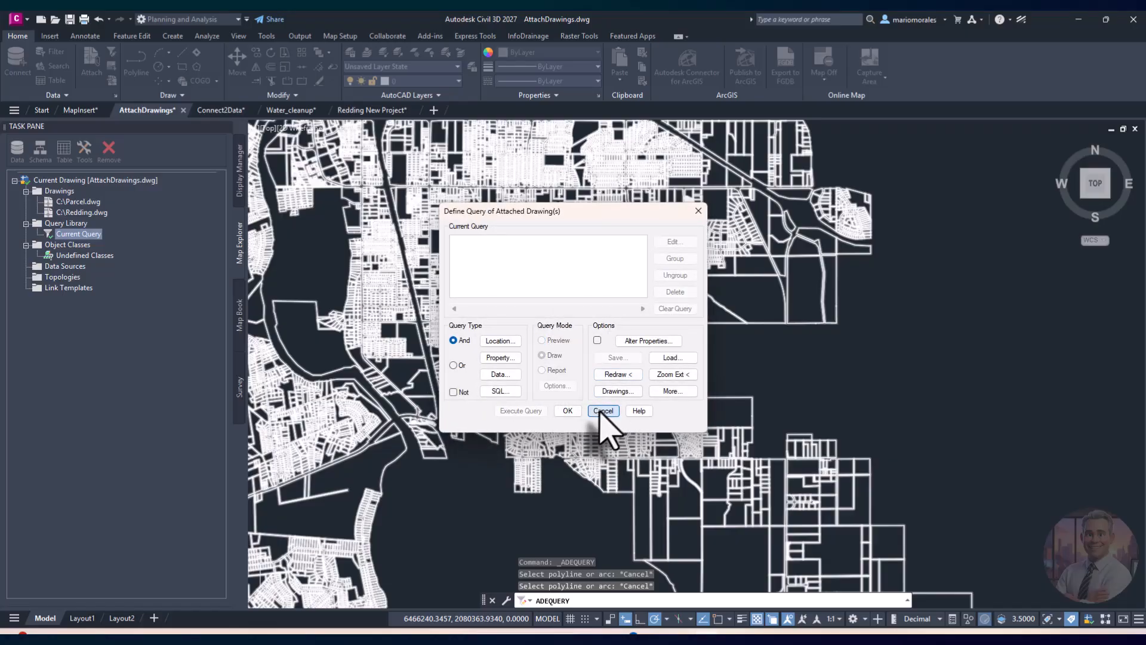
{"action": "left_click", "coordinate": [606, 406]}
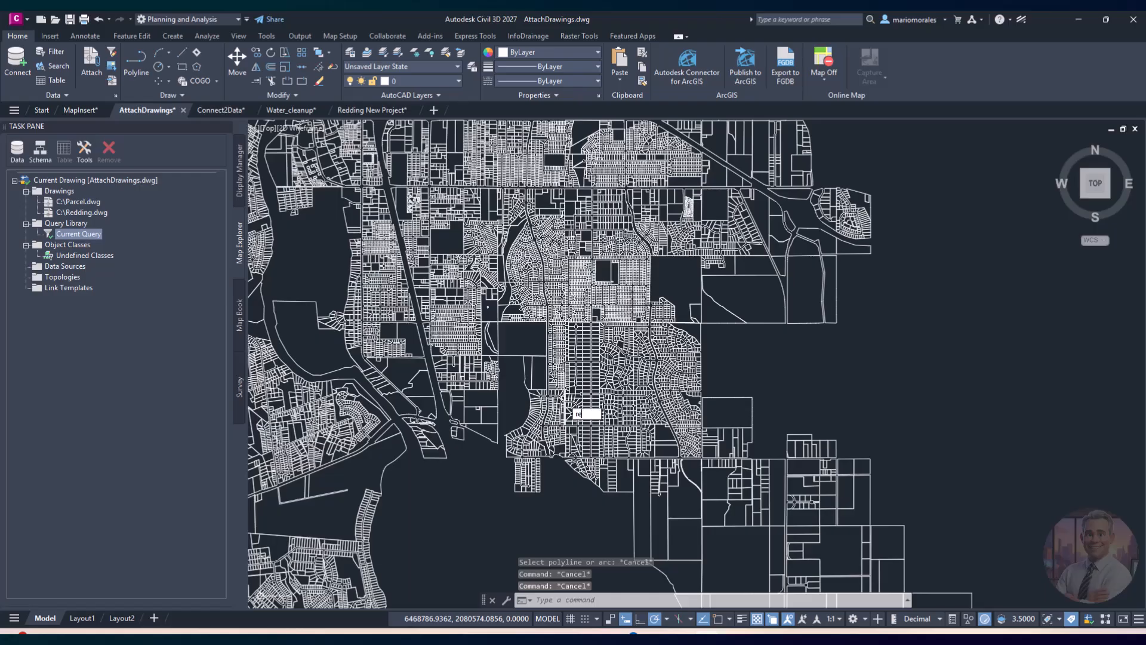
Step: Draw a rectangle with REC across the parcel area
{"action": "type", "text": "rec"}
{"action": "key", "text": "Return"}
{"action": "left_click", "coordinate": [460, 510]}
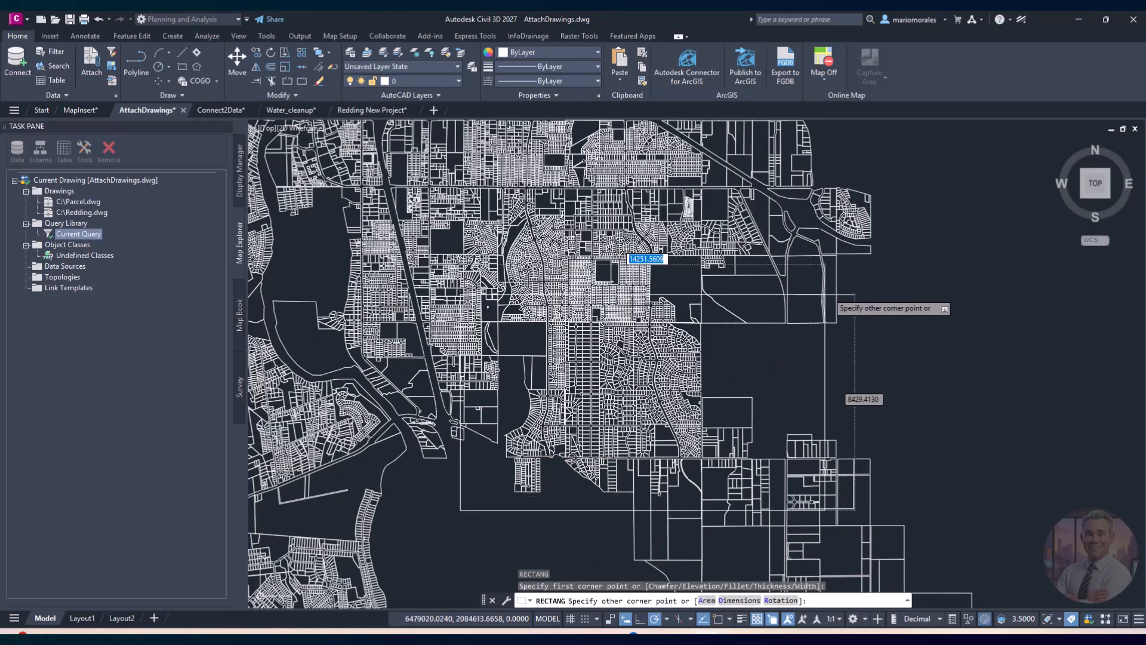
{"action": "left_click", "coordinate": [890, 232]}
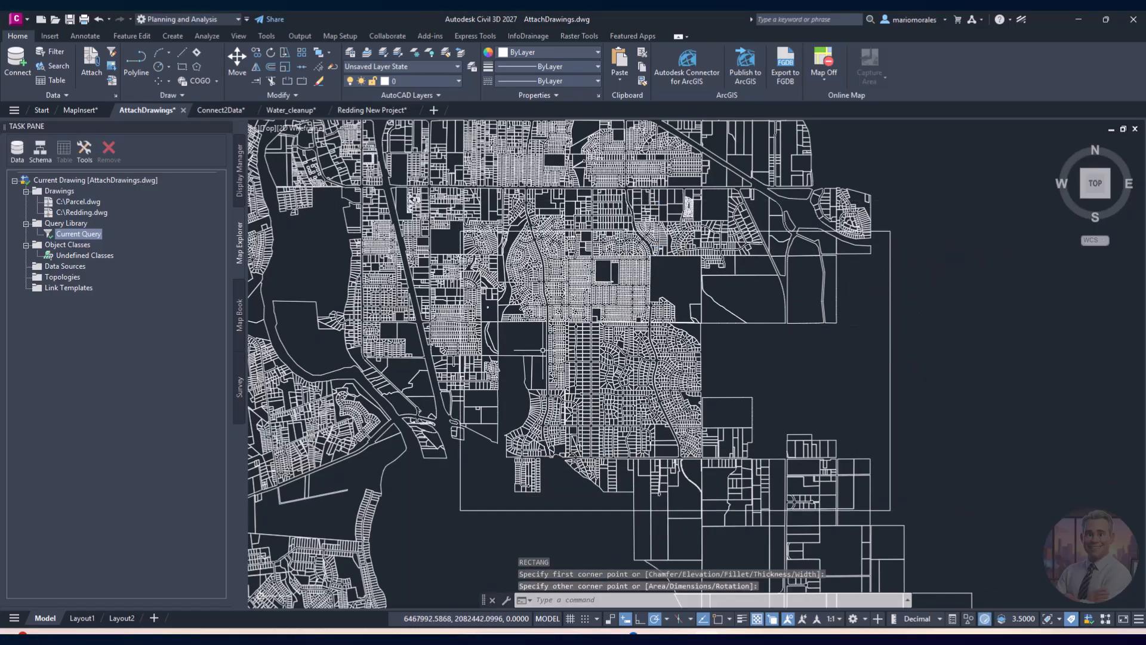
Step: Query the attached drawings with the rectangle as polyline boundary in Preview mode, then REGENALL
{"action": "right_click", "coordinate": [92, 235]}
{"action": "left_click", "coordinate": [145, 244]}
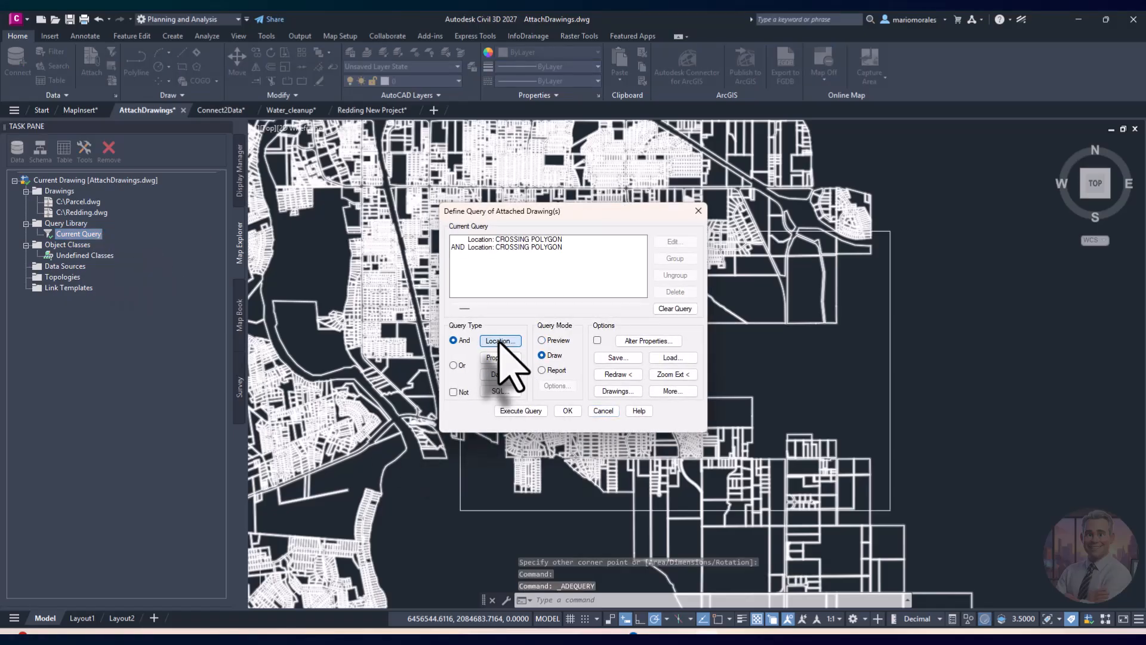
{"action": "left_click", "coordinate": [500, 341]}
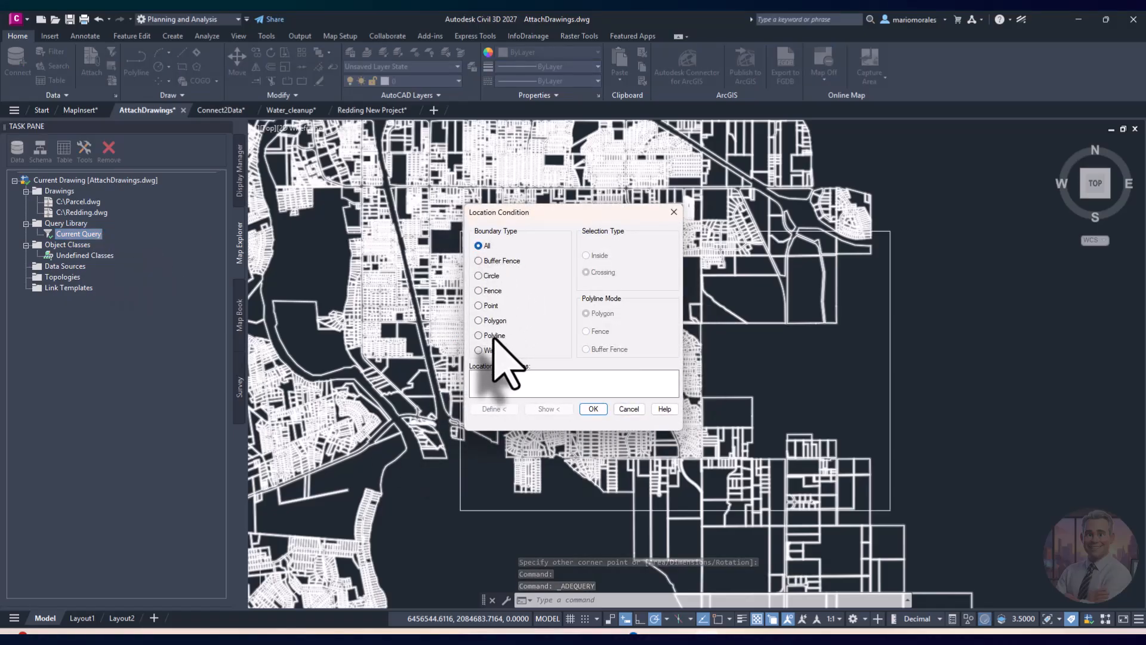
{"action": "left_click", "coordinate": [493, 336]}
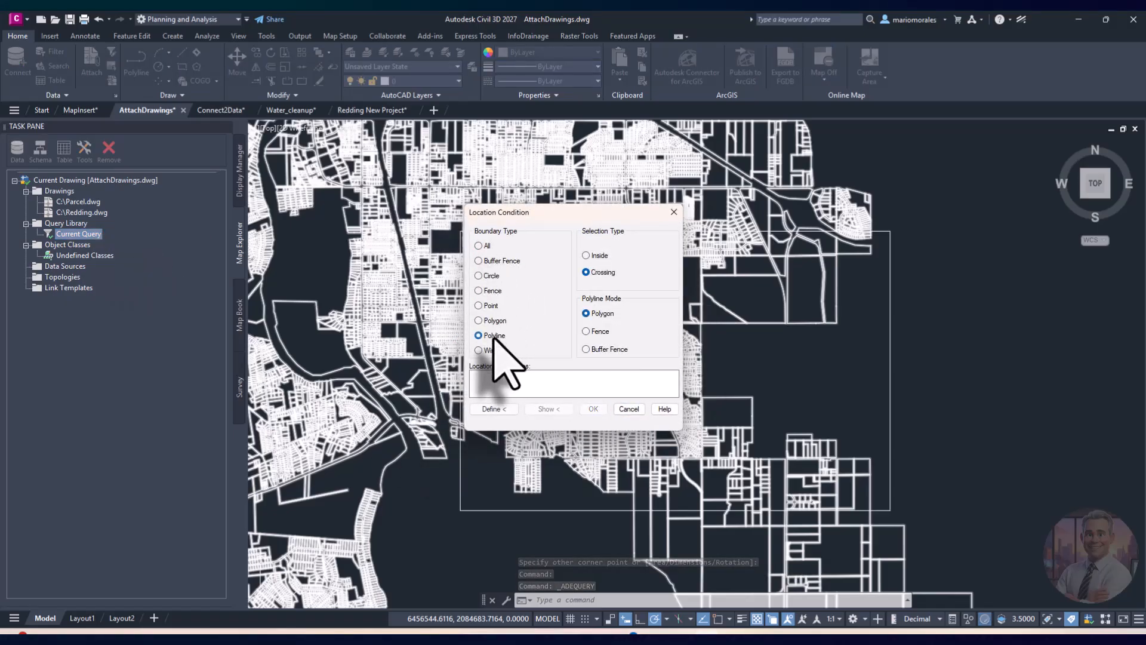
{"action": "left_click", "coordinate": [493, 409]}
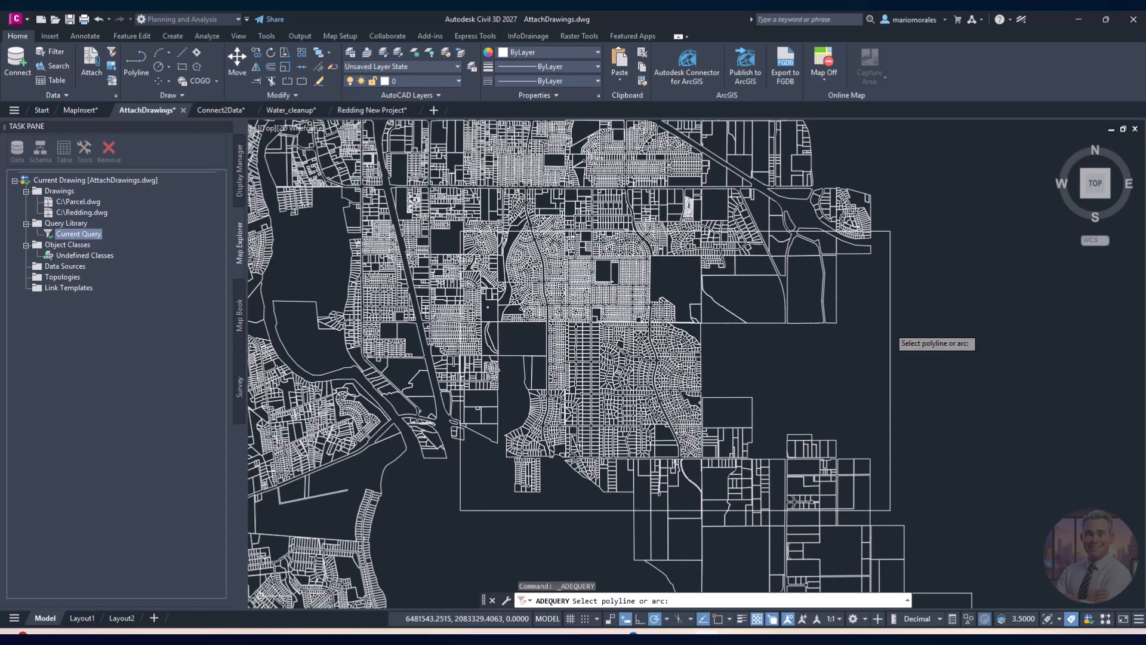
{"action": "left_click", "coordinate": [891, 329]}
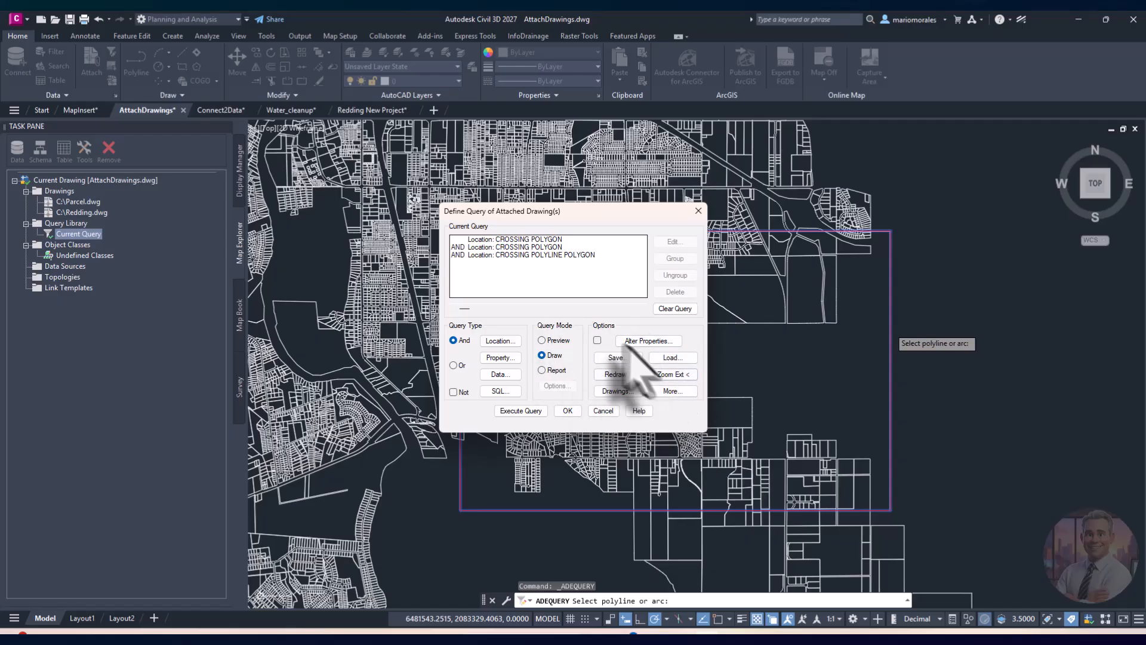
{"action": "left_click", "coordinate": [549, 340]}
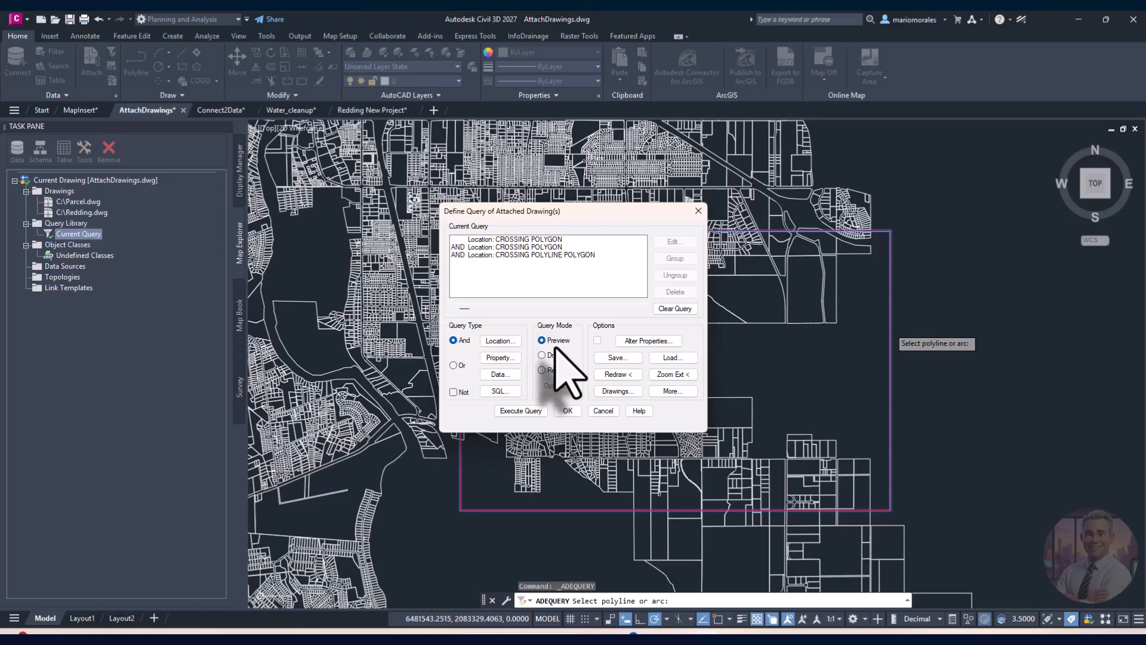
{"action": "left_click", "coordinate": [538, 411]}
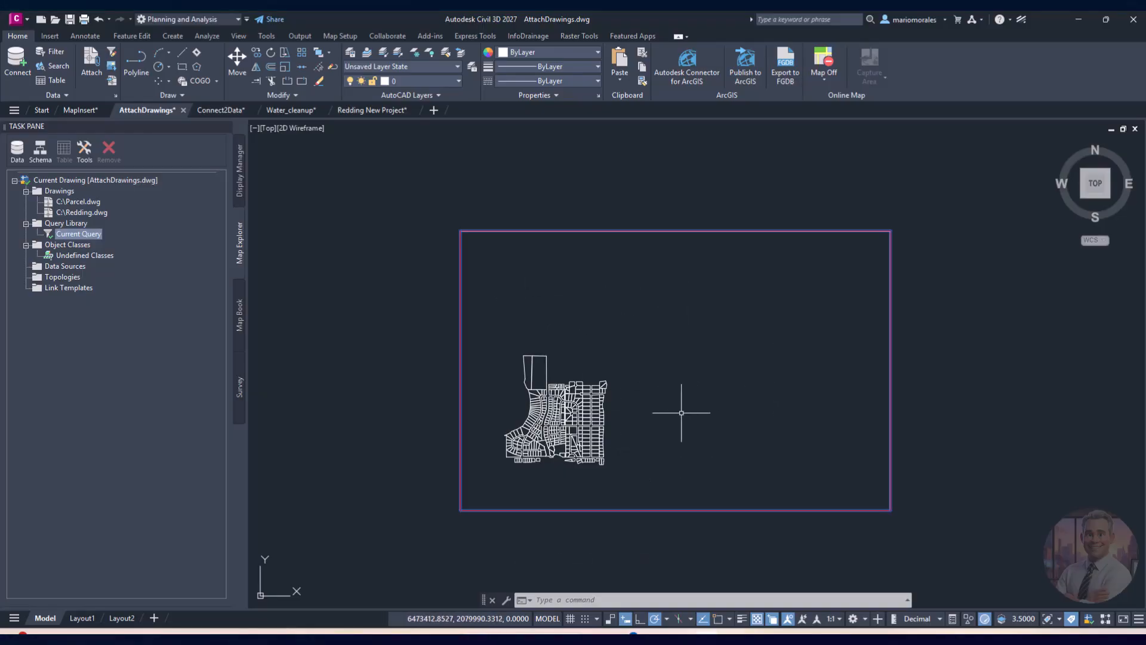
{"action": "type", "text": "a"}
{"action": "key", "text": "Return"}
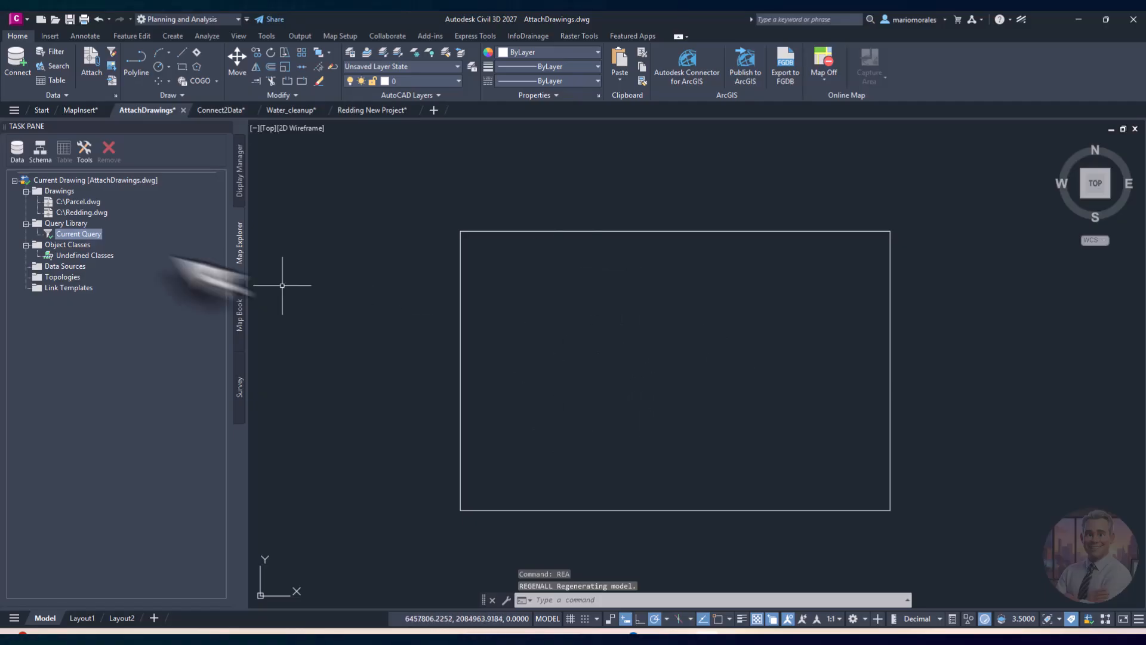
{"action": "right_click", "coordinate": [73, 235]}
Step: Switch the query mode to Draw and execute it, drawing the 312 parcels into the drawing
{"action": "left_click", "coordinate": [110, 245]}
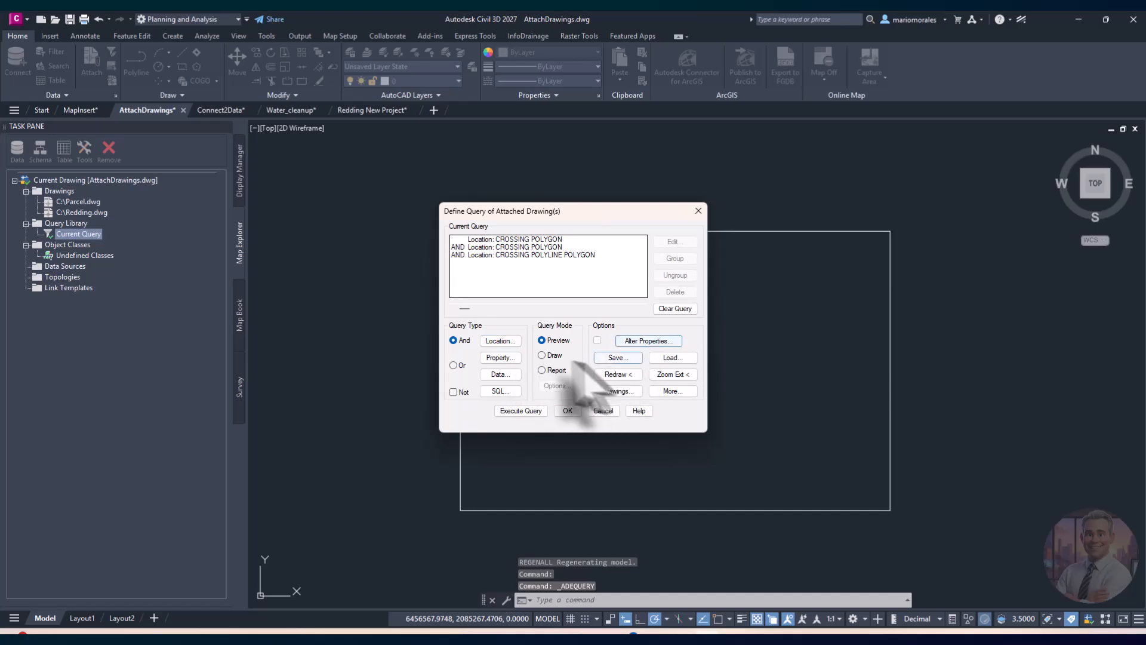
{"action": "left_click", "coordinate": [491, 361]}
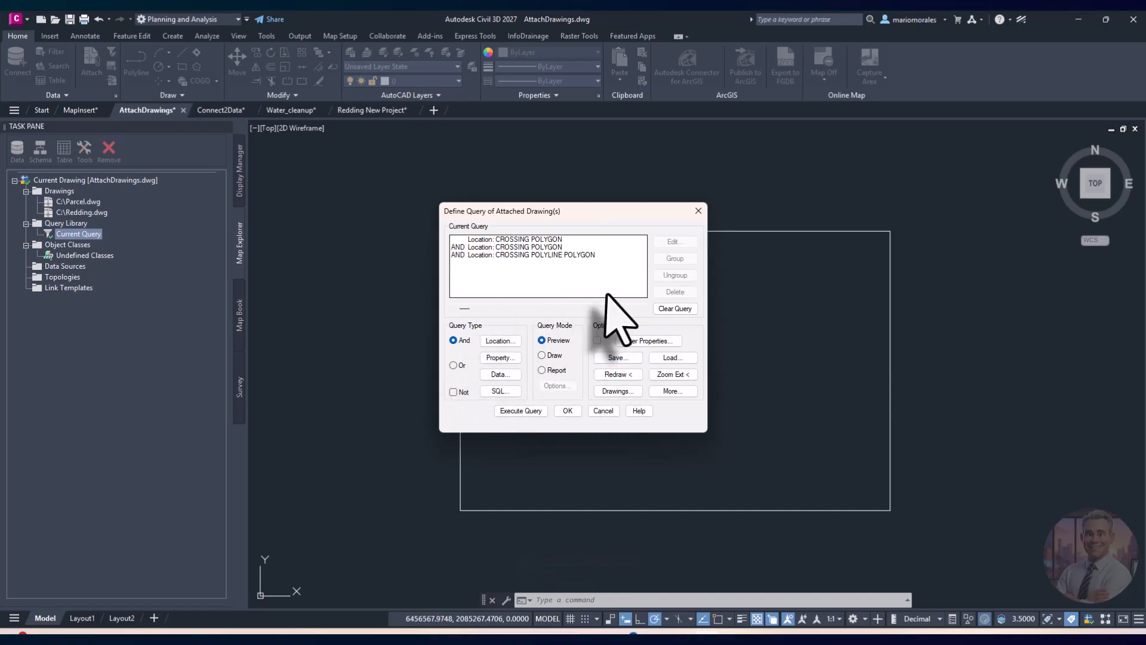
{"action": "left_click", "coordinate": [545, 356]}
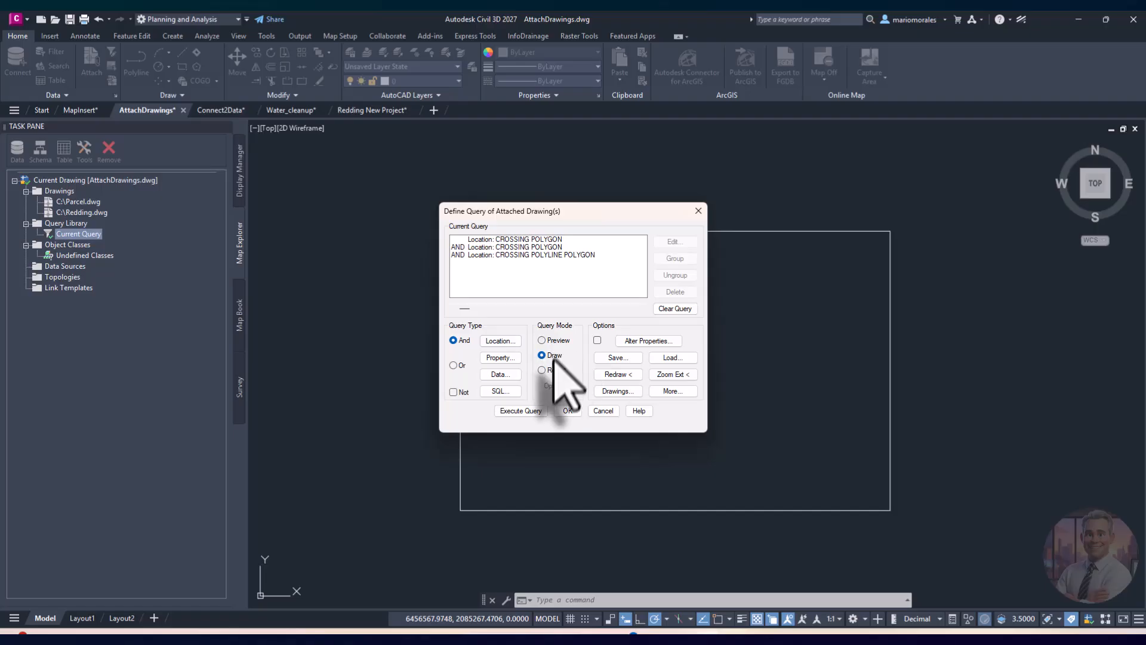
{"action": "left_click", "coordinate": [529, 411]}
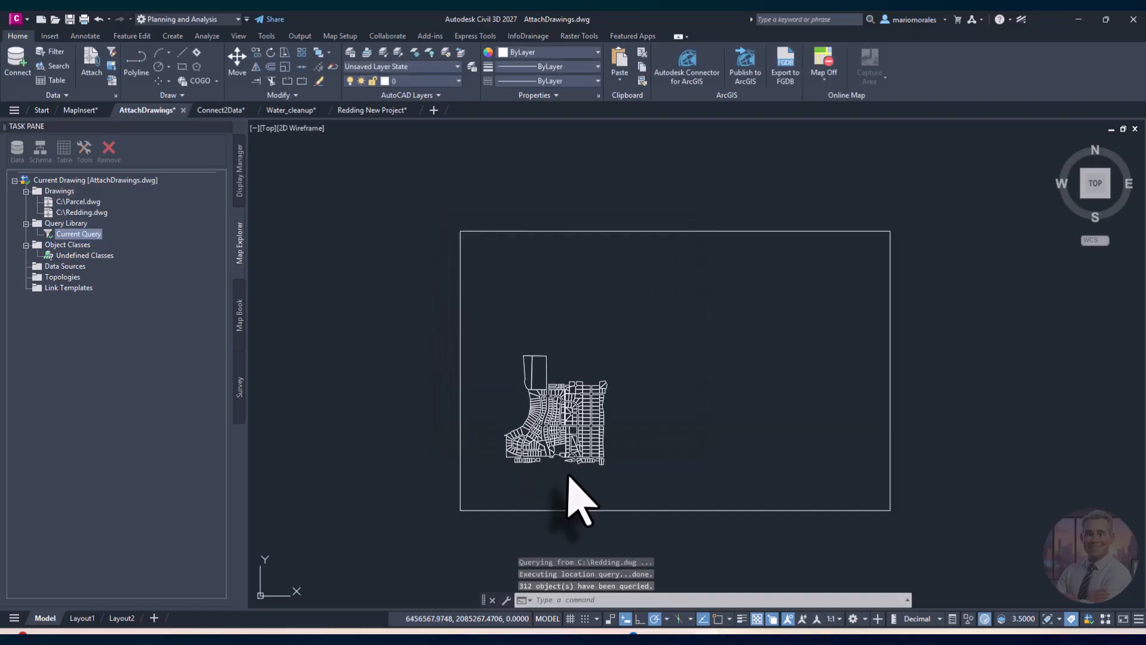
Step: Window-select all the queried parcels after several partial selection attempts
{"action": "scroll", "coordinate": [536, 431], "scroll_direction": "up", "scroll_amount": 4}
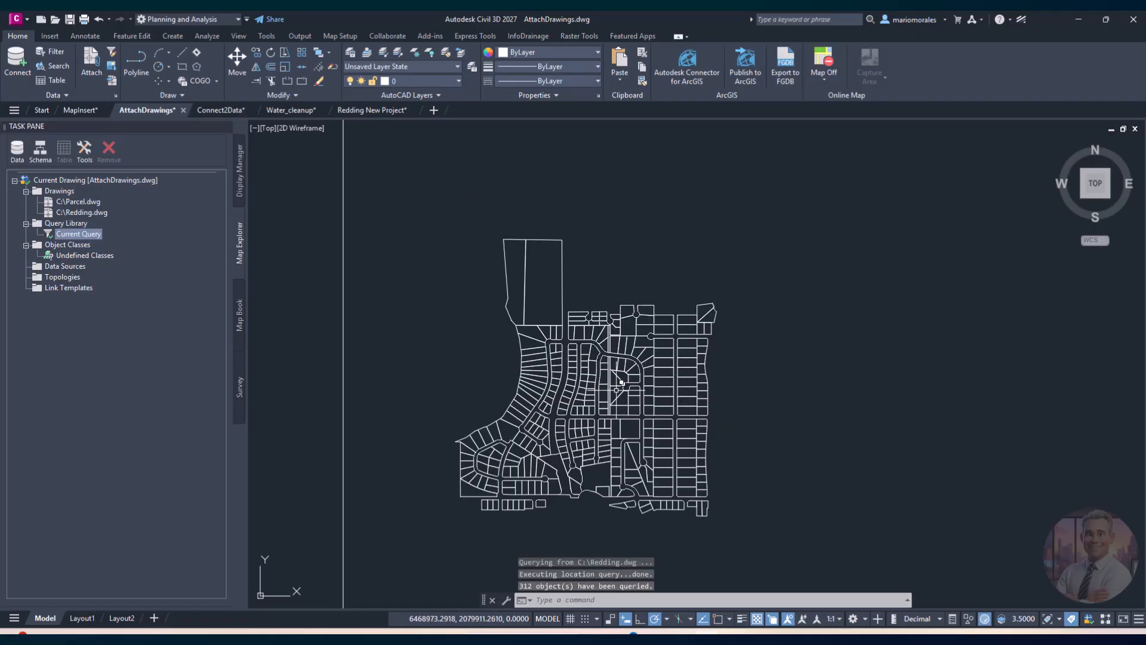
{"action": "left_click", "coordinate": [654, 412]}
{"action": "key", "text": "Escape"}
{"action": "key", "text": "Escape"}
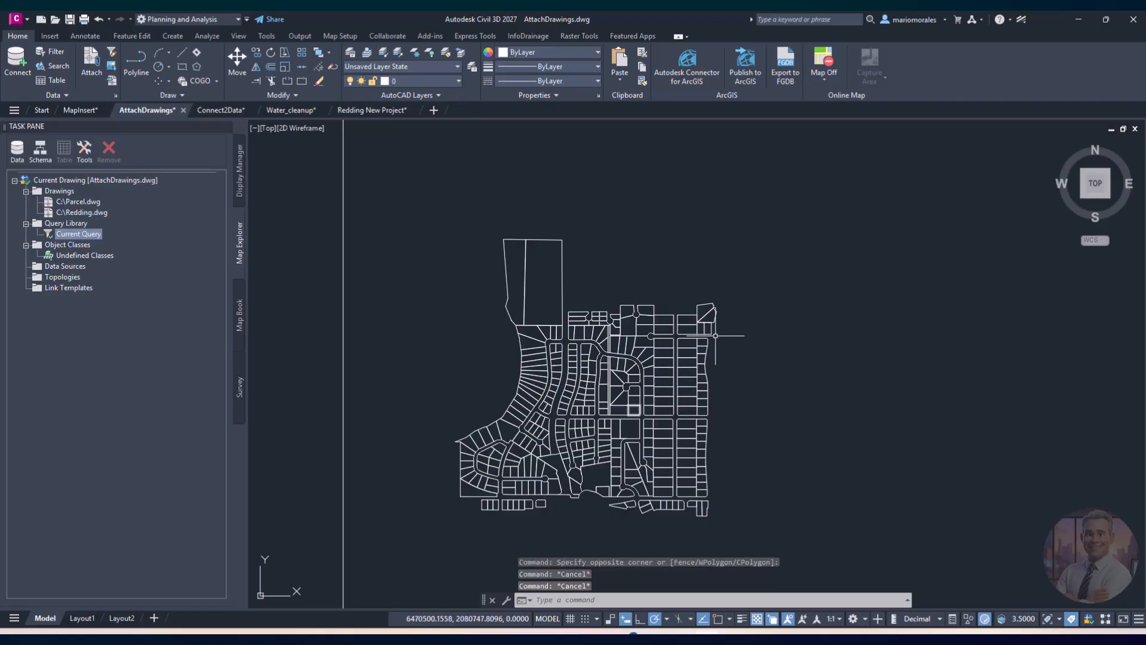
{"action": "left_click", "coordinate": [729, 292]}
{"action": "left_click", "coordinate": [658, 368]}
{"action": "key", "text": "Escape"}
{"action": "key", "text": "Escape"}
{"action": "left_click", "coordinate": [736, 362]}
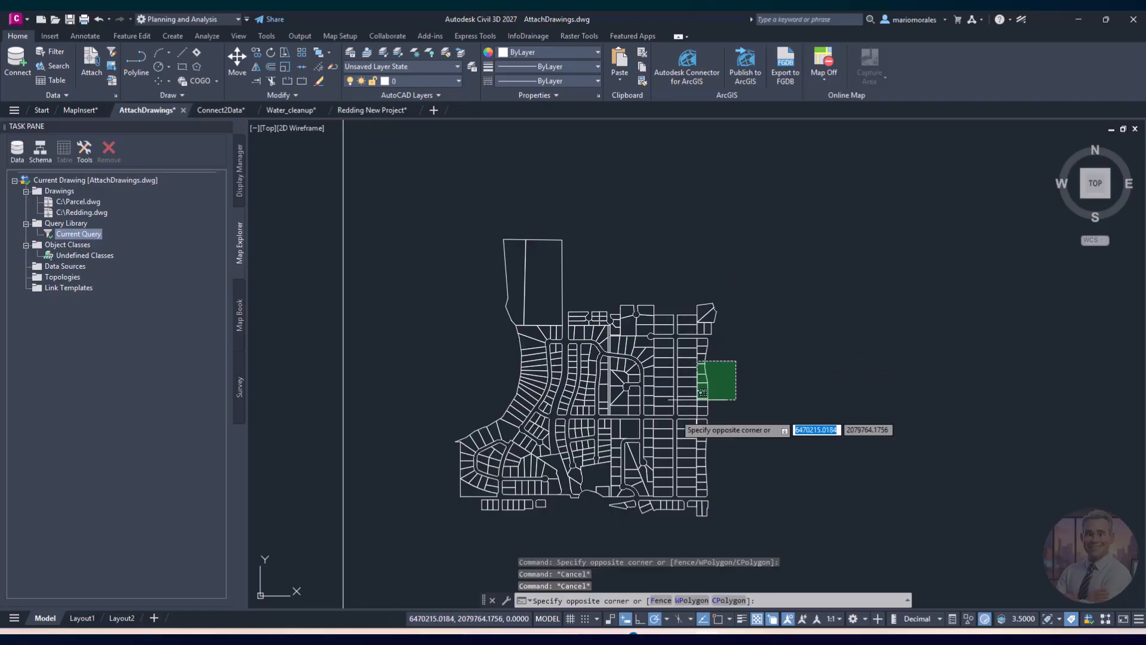
{"action": "left_click", "coordinate": [626, 443]}
{"action": "key", "text": "Escape"}
{"action": "key", "text": "Escape"}
{"action": "scroll", "coordinate": [623, 493], "scroll_direction": "up", "scroll_amount": 4}
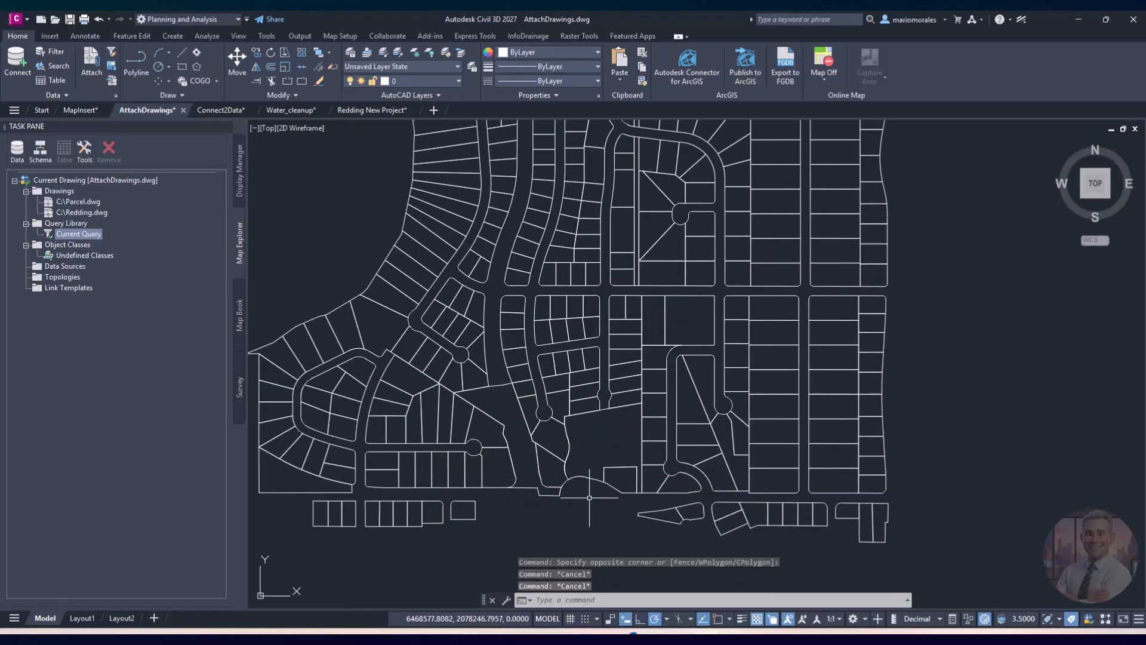
{"action": "left_click", "coordinate": [954, 543]}
{"action": "left_click", "coordinate": [590, 353]}
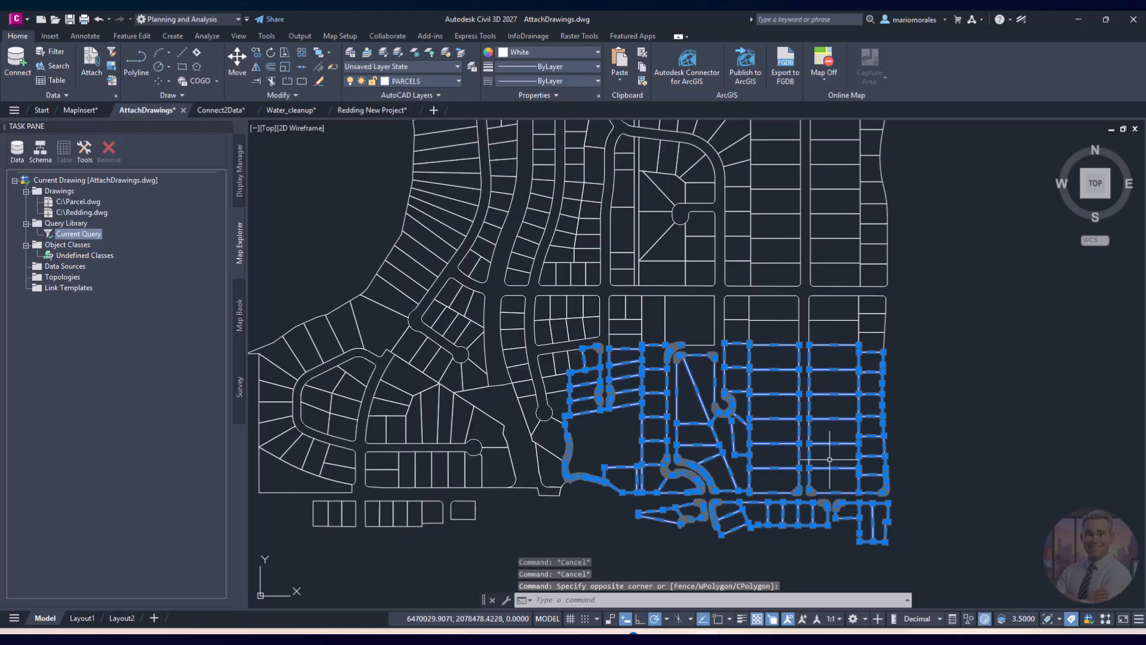
{"action": "key", "text": "Escape"}
{"action": "key", "text": "Escape"}
{"action": "scroll", "coordinate": [735, 400], "scroll_direction": "down", "scroll_amount": 6}
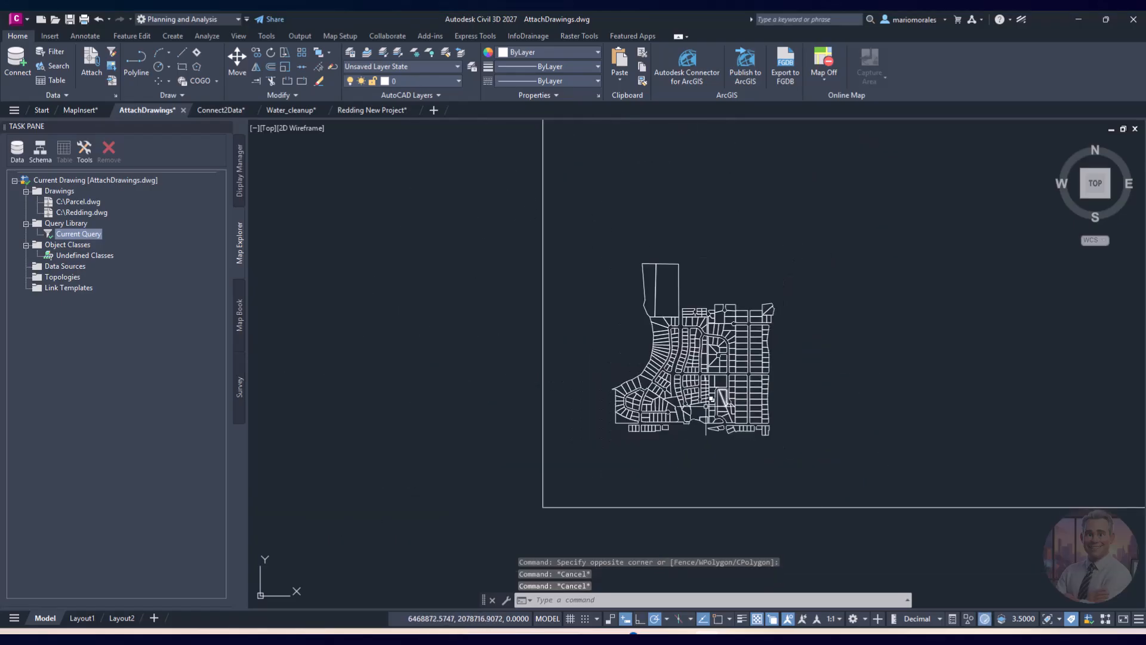
{"action": "middle_click_drag", "start_coordinate": [672, 402], "coordinate": [661, 421]}
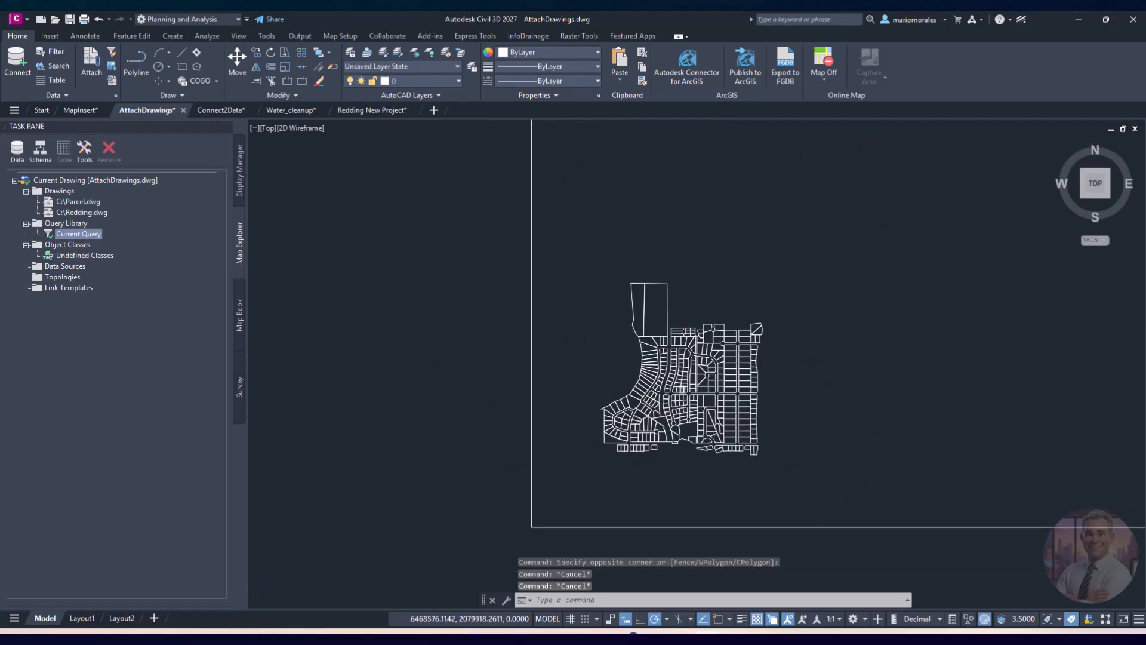
{"action": "scroll", "coordinate": [760, 383], "scroll_direction": "up", "scroll_amount": 2}
{"action": "left_click", "coordinate": [848, 527]}
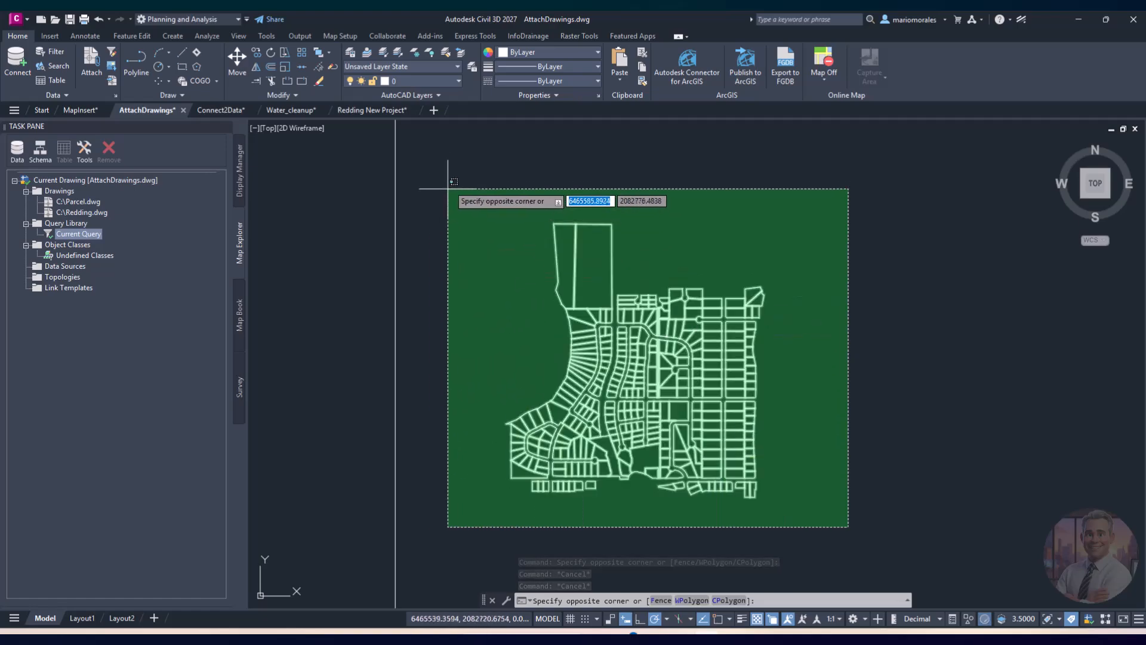
{"action": "left_click", "coordinate": [447, 188]}
Step: Set the selected parcels' color to Red in Properties and deselect them
{"action": "right_click", "coordinate": [487, 210]}
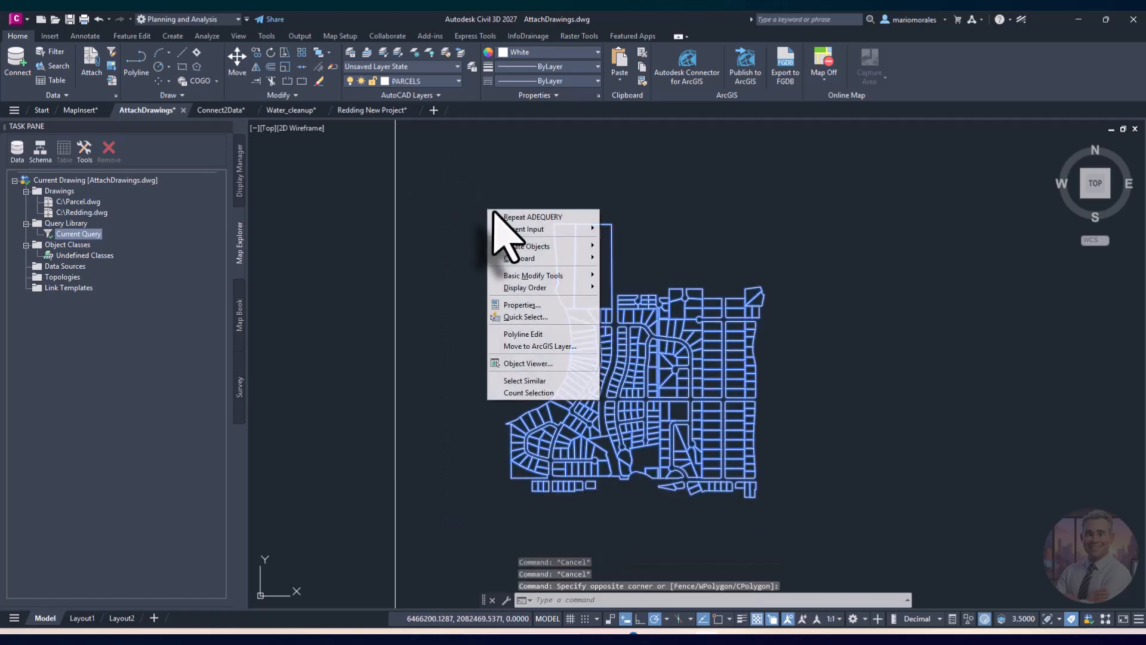
{"action": "left_click", "coordinate": [529, 305]}
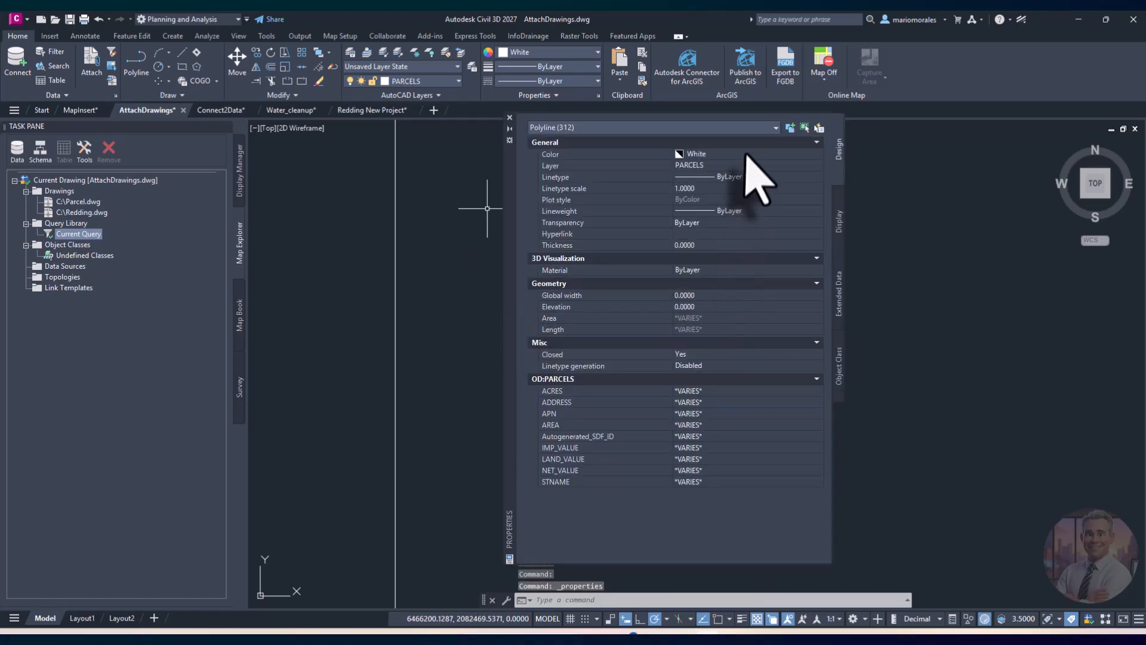
{"action": "left_click", "coordinate": [746, 155]}
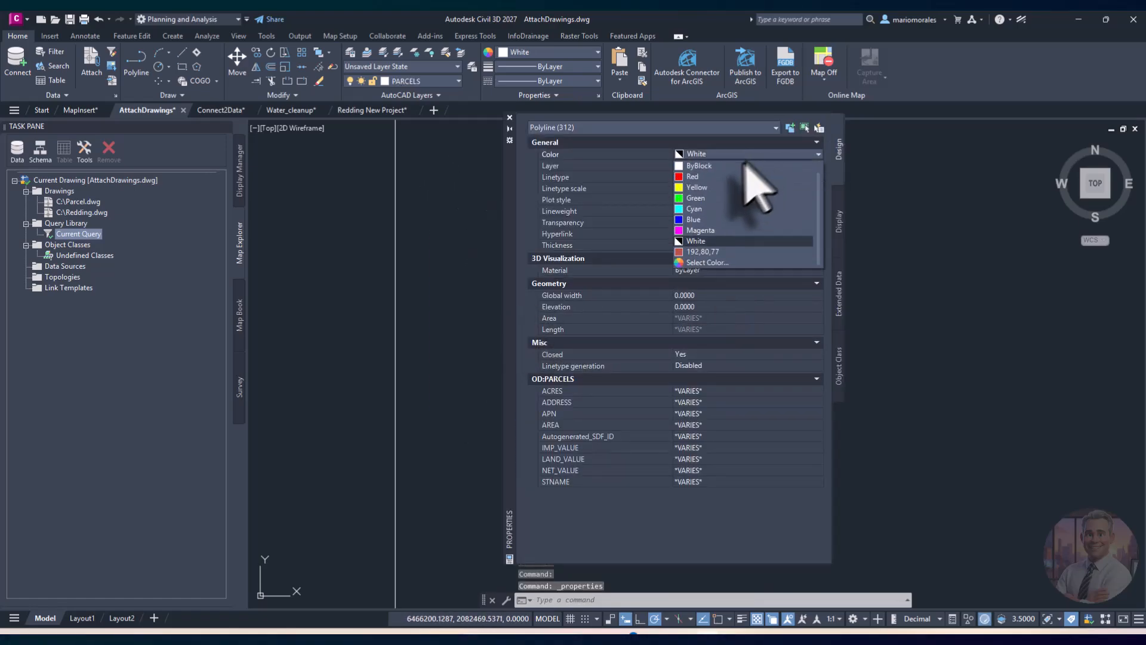
{"action": "left_click", "coordinate": [714, 176]}
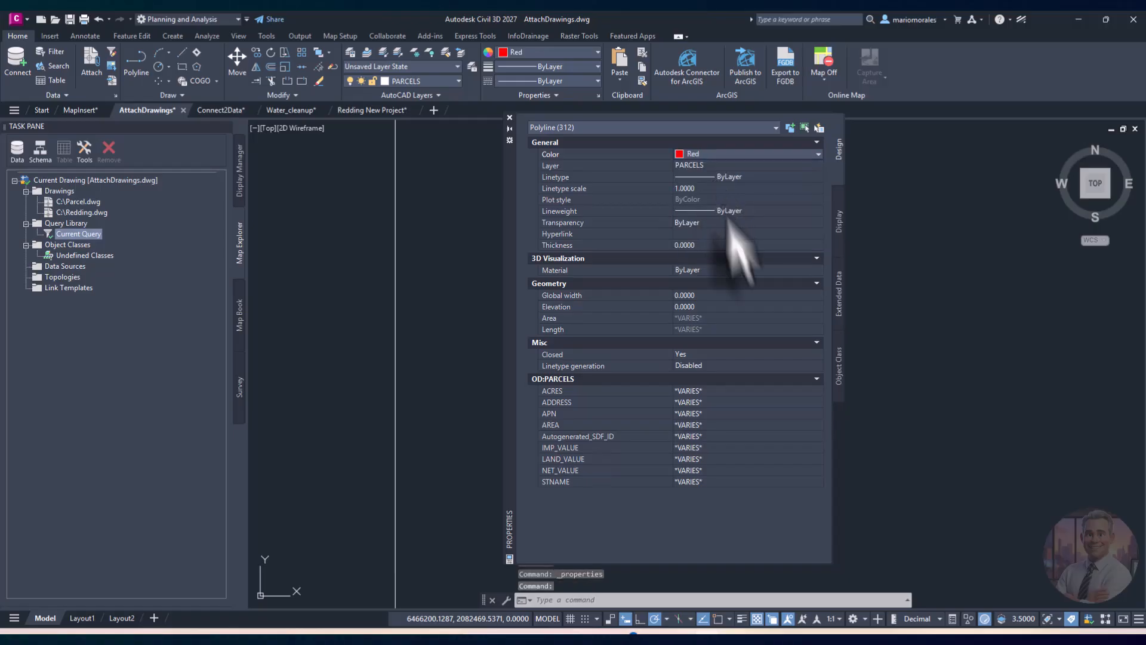
{"action": "left_click", "coordinate": [509, 117]}
{"action": "key", "text": "Escape"}
{"action": "key", "text": "Escape"}
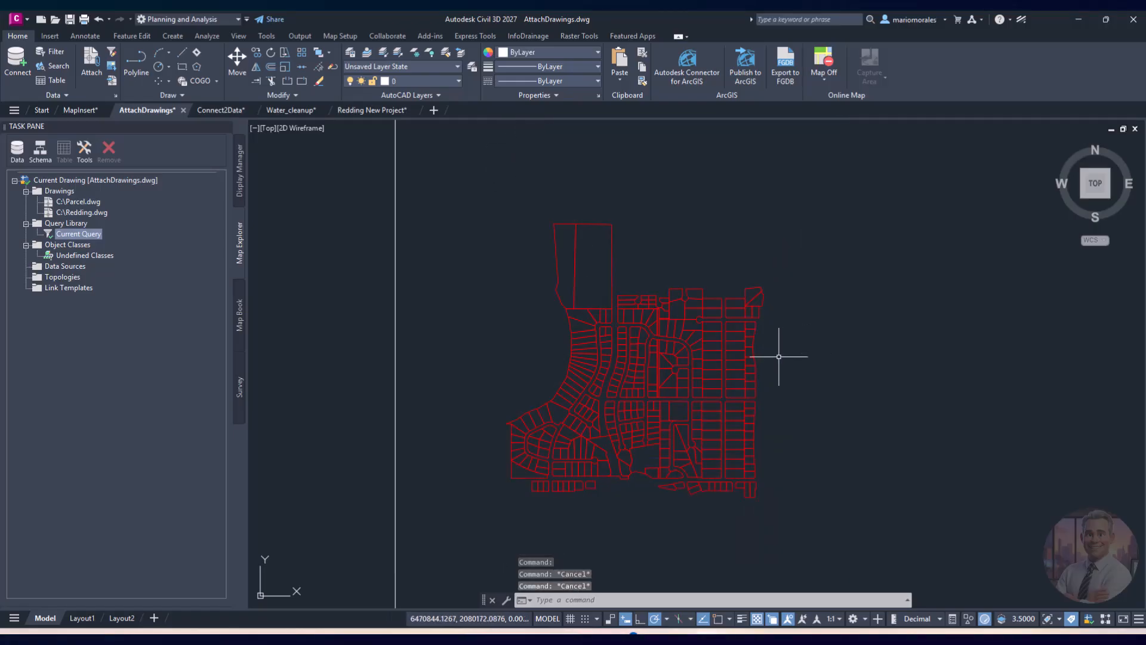
{"action": "right_click", "coordinate": [65, 191]}
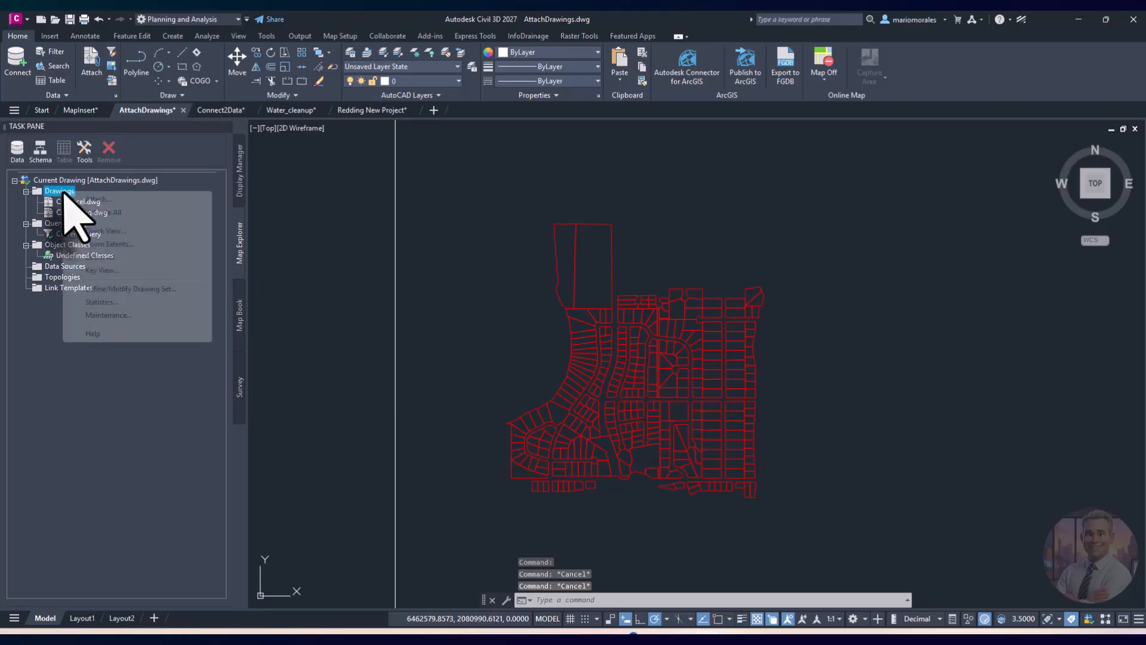
{"action": "left_click", "coordinate": [111, 288]}
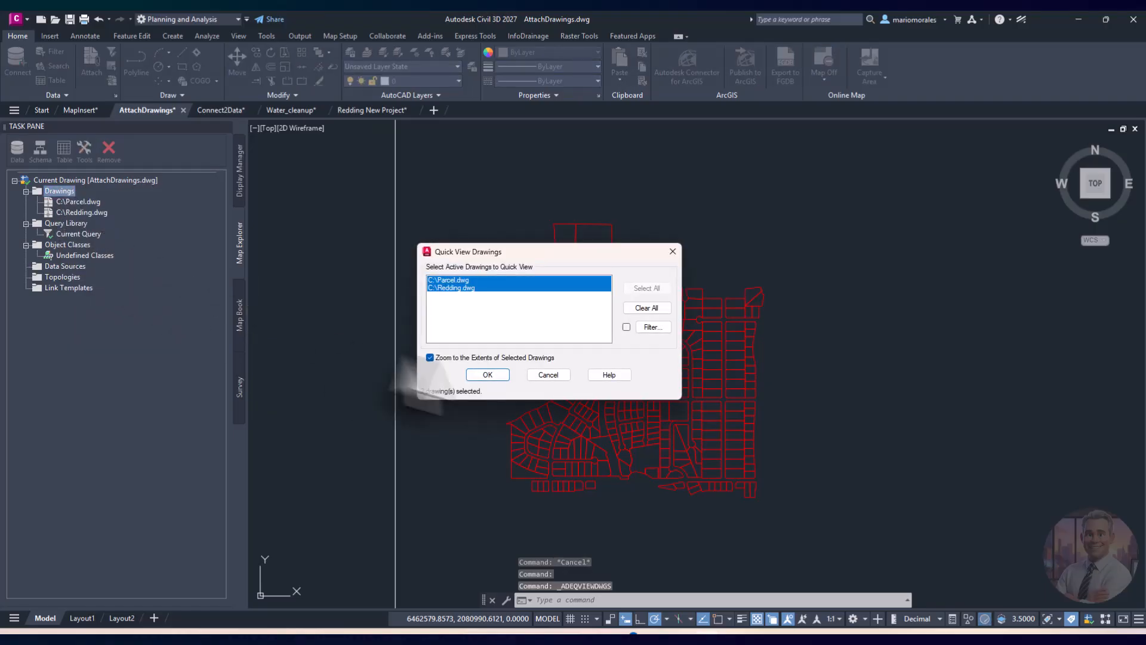
{"action": "left_click", "coordinate": [489, 375]}
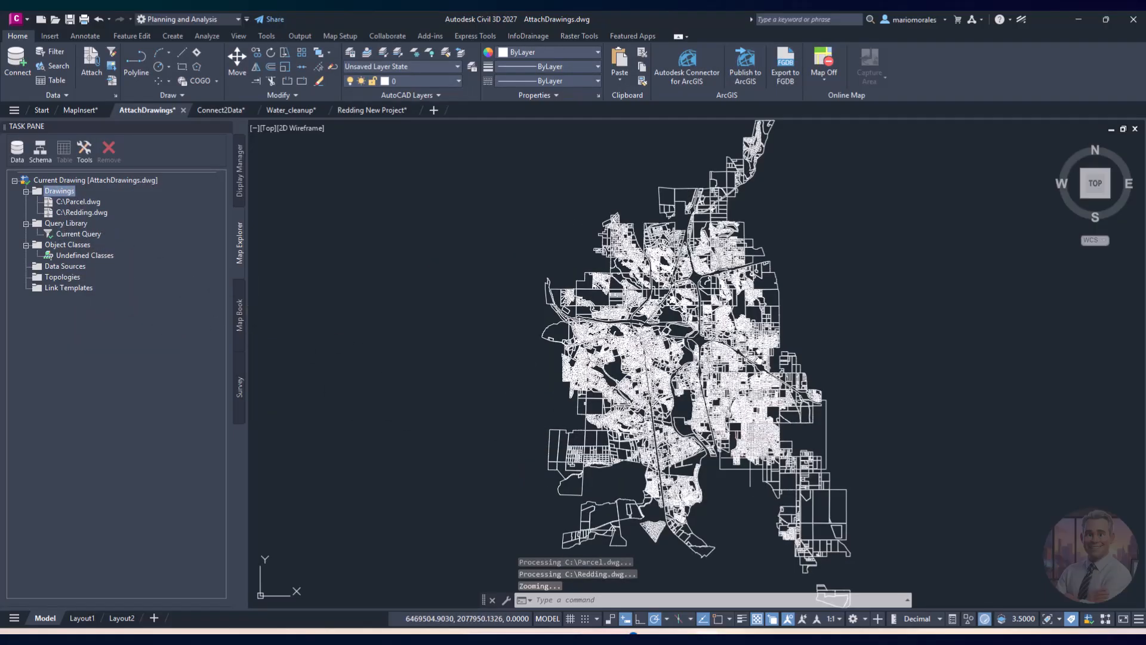
{"action": "scroll", "coordinate": [747, 426], "scroll_direction": "up", "scroll_amount": 6}
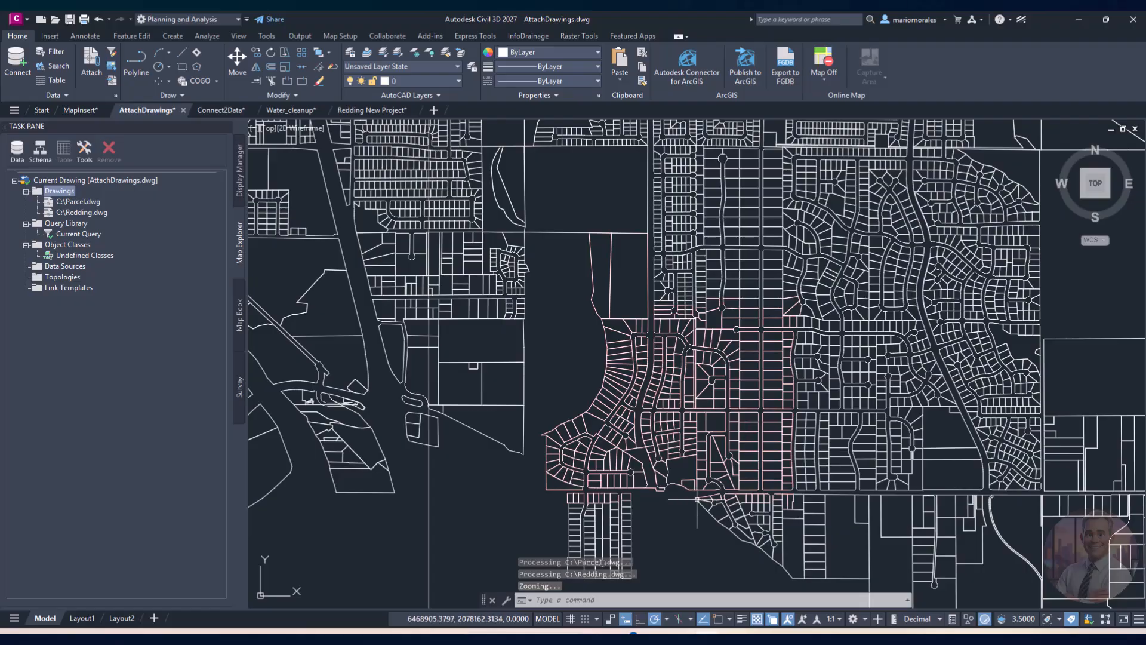
{"action": "scroll", "coordinate": [695, 508], "scroll_direction": "up", "scroll_amount": 3}
{"action": "scroll", "coordinate": [632, 410], "scroll_direction": "down", "scroll_amount": 3}
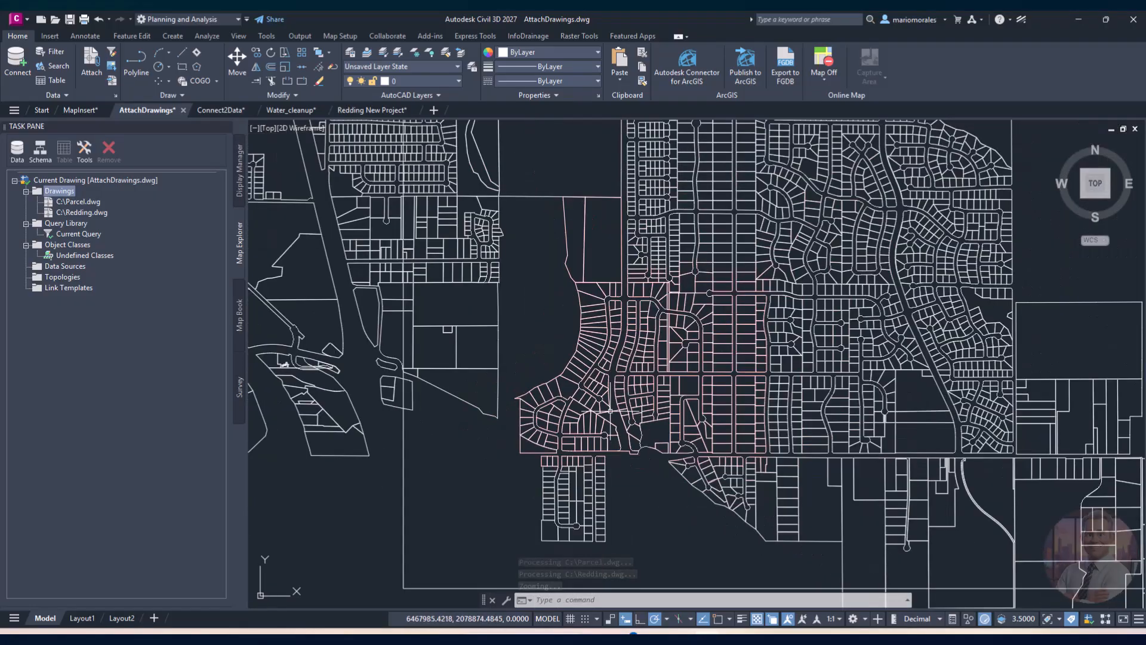
{"action": "middle_click_drag", "start_coordinate": [562, 320], "coordinate": [502, 341]}
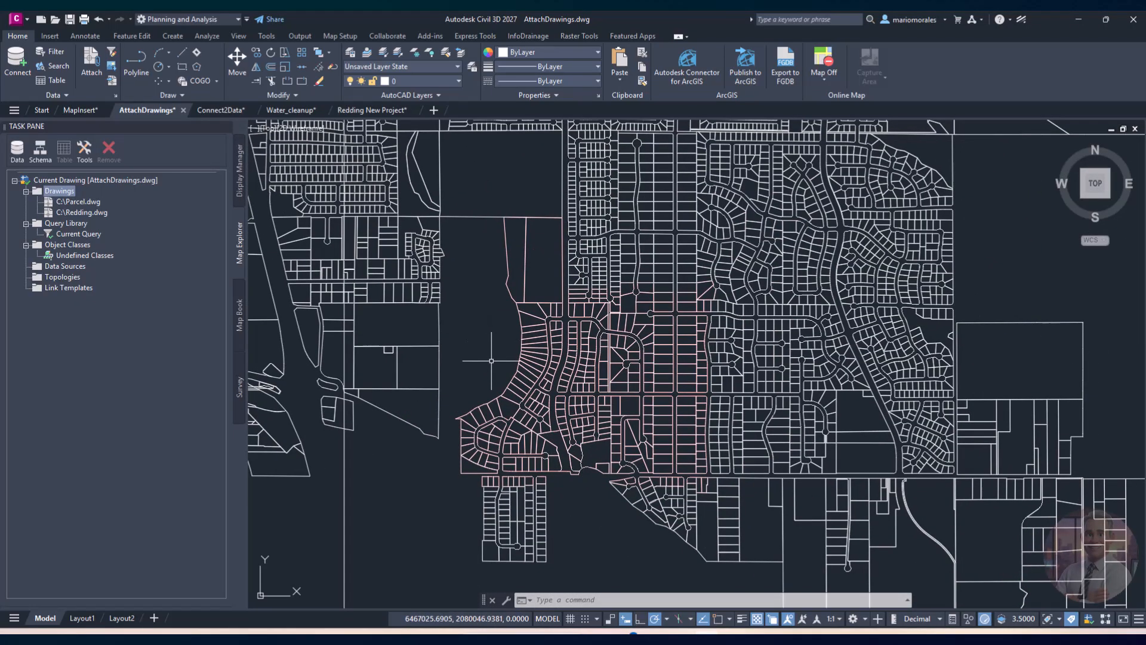
{"action": "scroll", "coordinate": [495, 358], "scroll_direction": "down", "scroll_amount": 10}
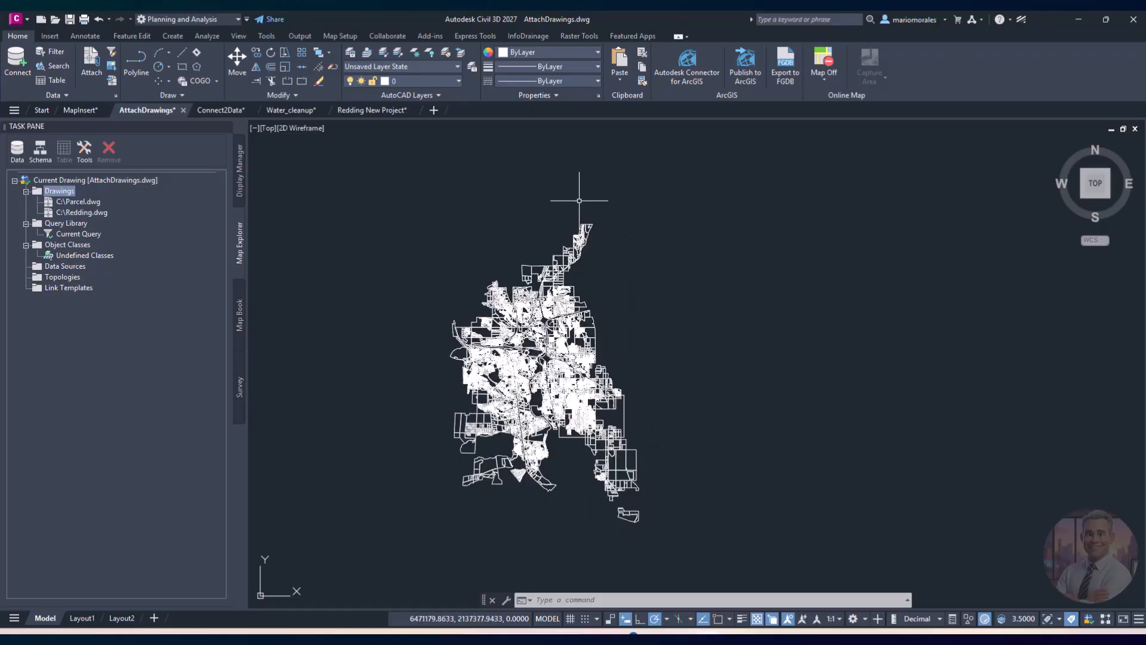
{"action": "scroll", "coordinate": [573, 447], "scroll_direction": "up", "scroll_amount": 6}
{"action": "scroll", "coordinate": [537, 388], "scroll_direction": "up", "scroll_amount": 8}
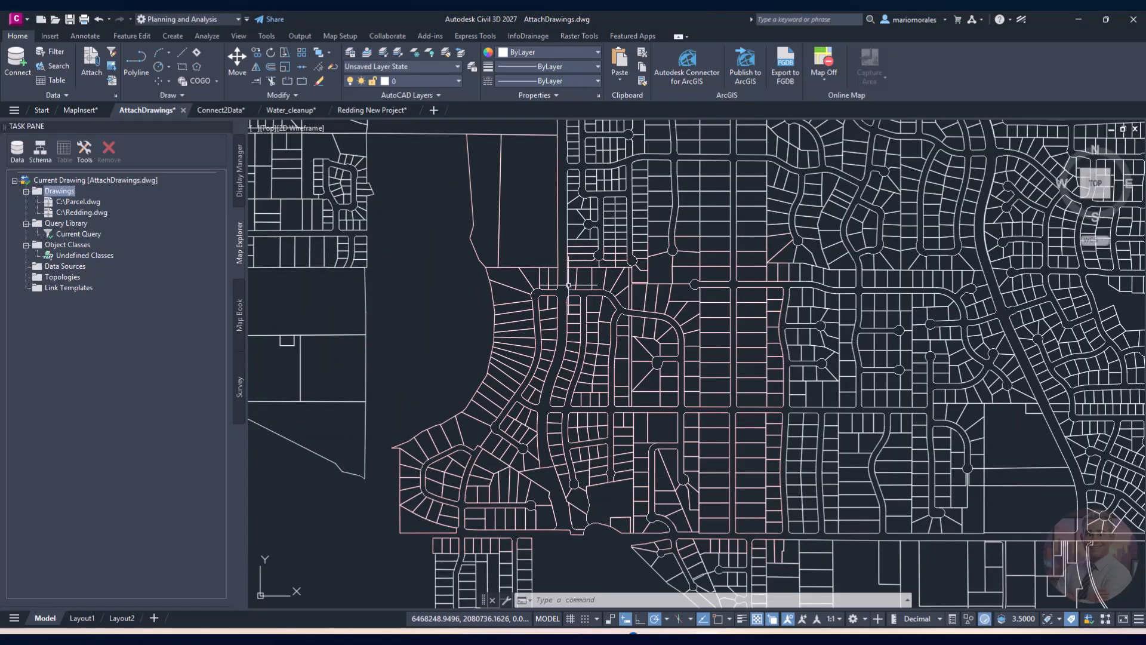
{"action": "scroll", "coordinate": [627, 344], "scroll_direction": "up", "scroll_amount": 2}
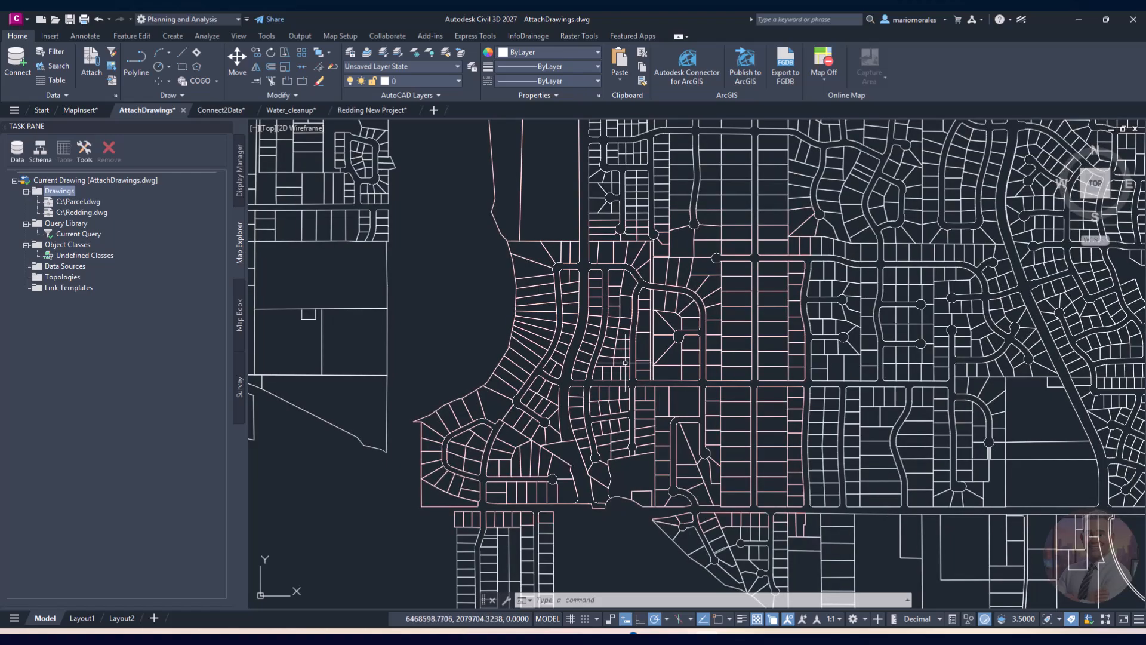
{"action": "type", "text": "re"}
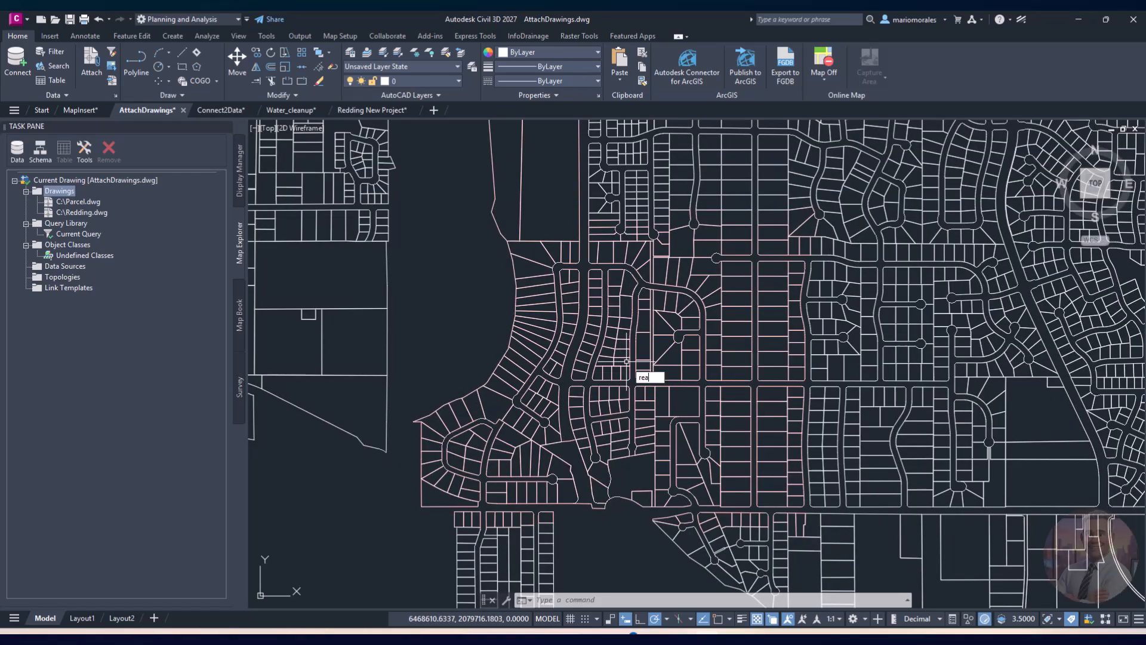
{"action": "type", "text": "a"}
{"action": "key", "text": "Return"}
{"action": "left_click", "coordinate": [830, 297]}
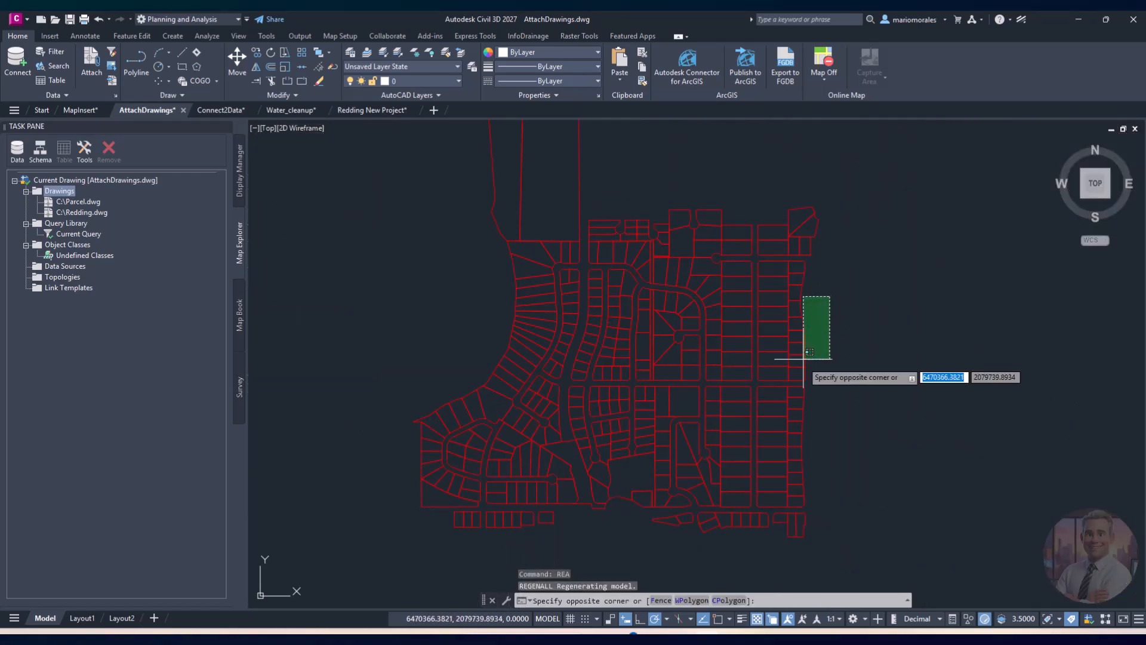
{"action": "left_click", "coordinate": [777, 406]}
{"action": "right_click", "coordinate": [634, 244]}
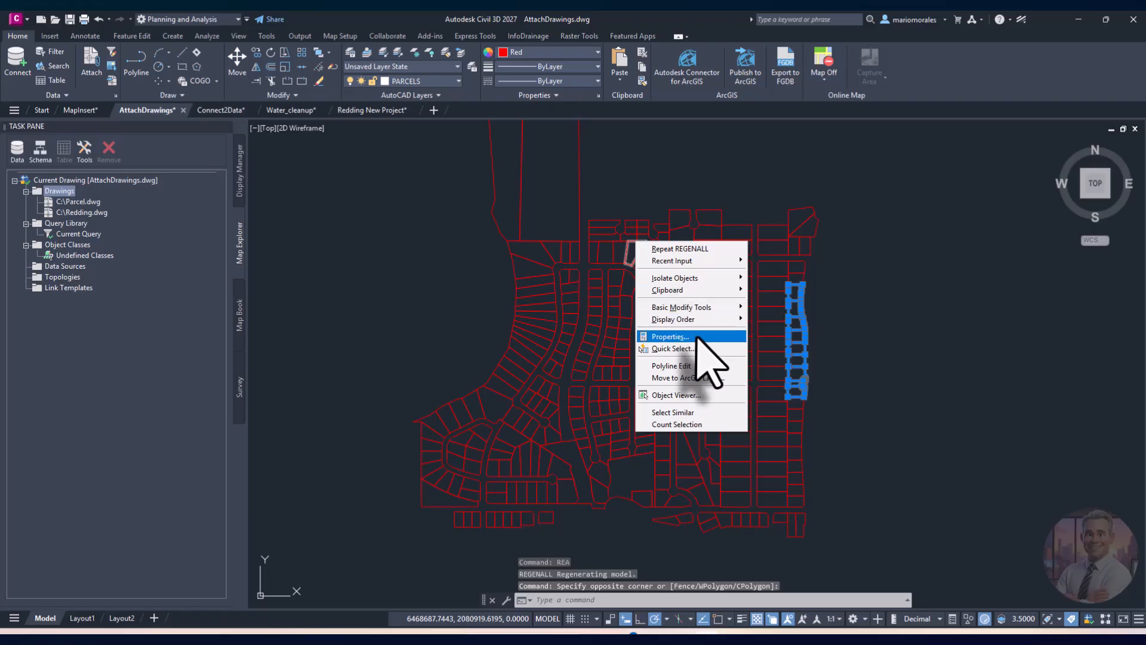
{"action": "left_click", "coordinate": [697, 338]}
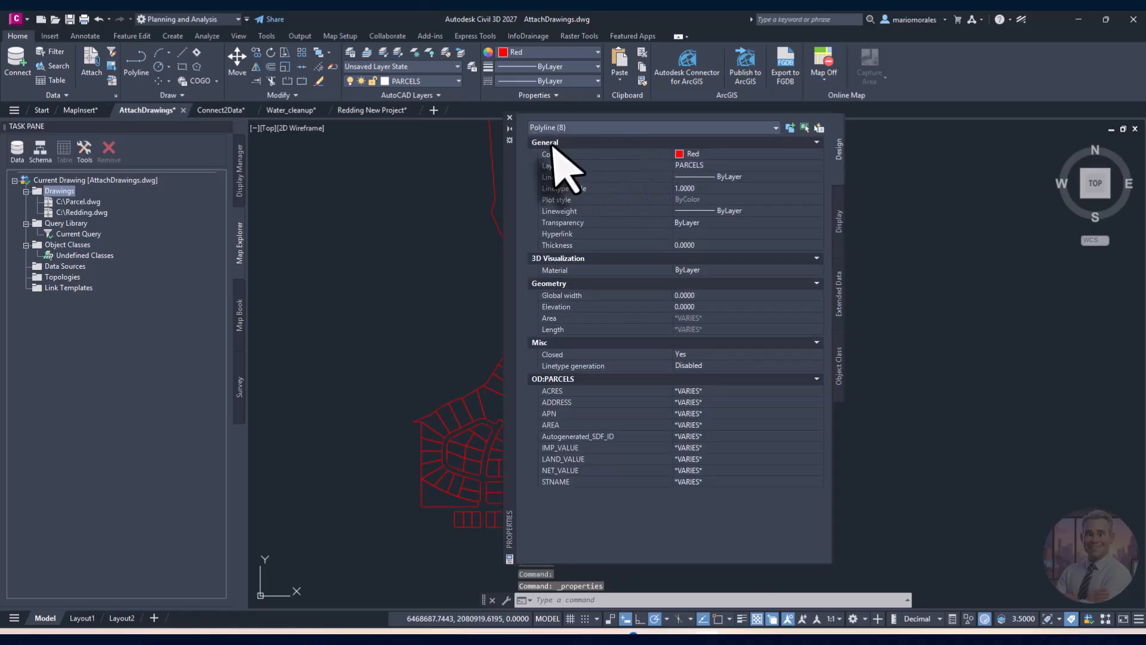
{"action": "left_click", "coordinate": [509, 118]}
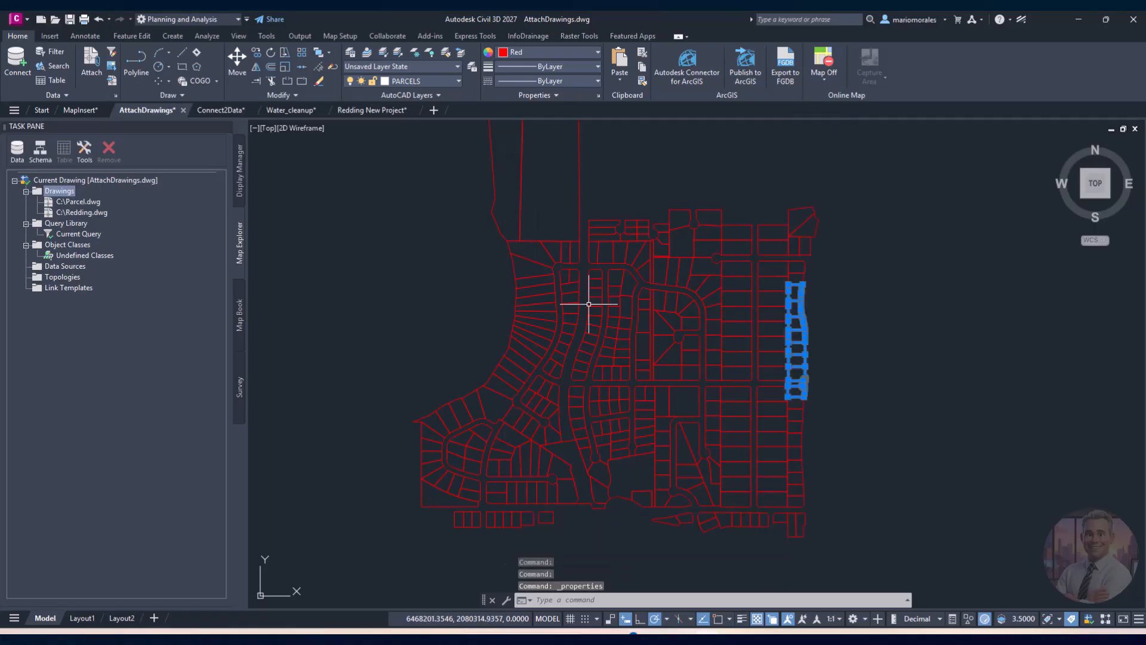
{"action": "key", "text": "Escape"}
{"action": "key", "text": "Escape"}
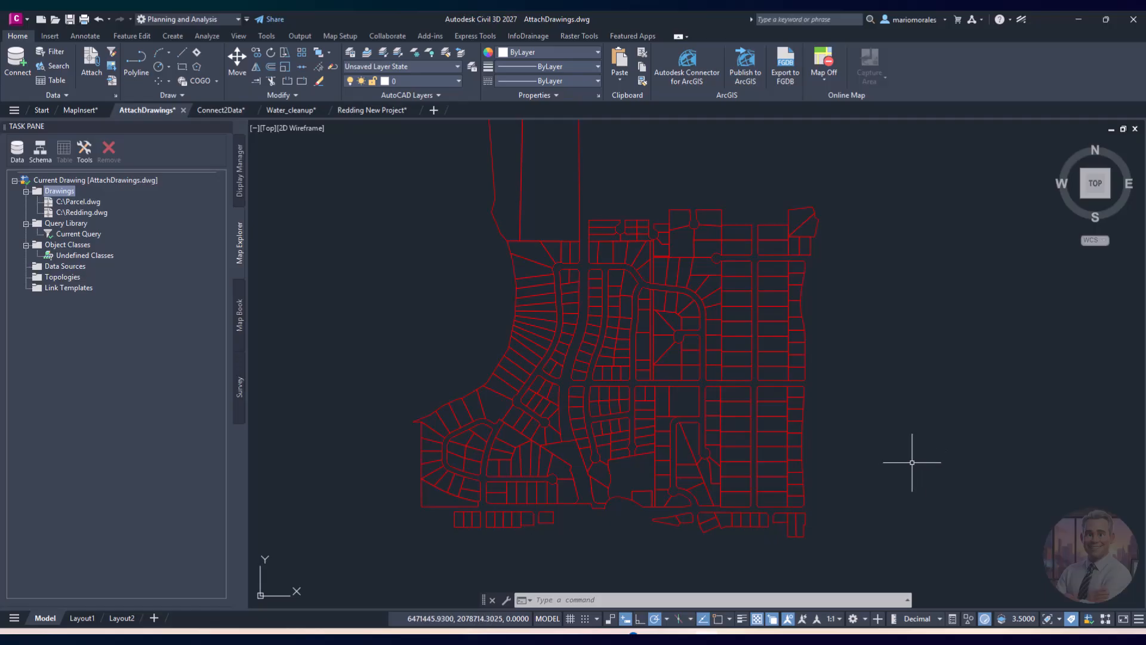
{"action": "middle_click_drag", "start_coordinate": [839, 392], "coordinate": [824, 427]}
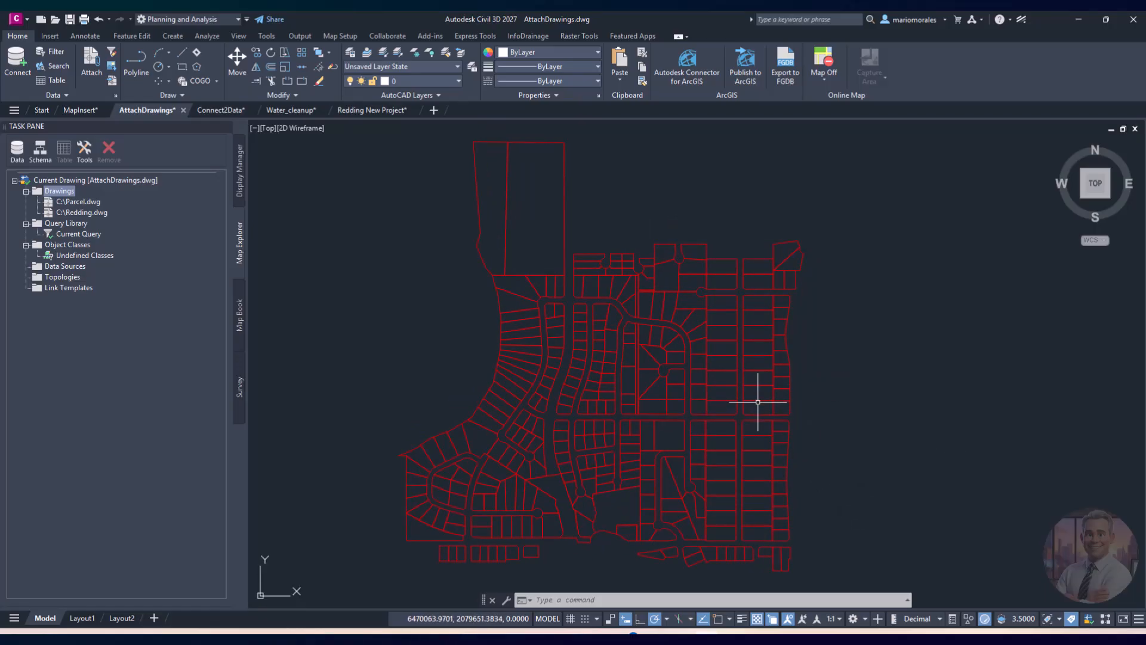